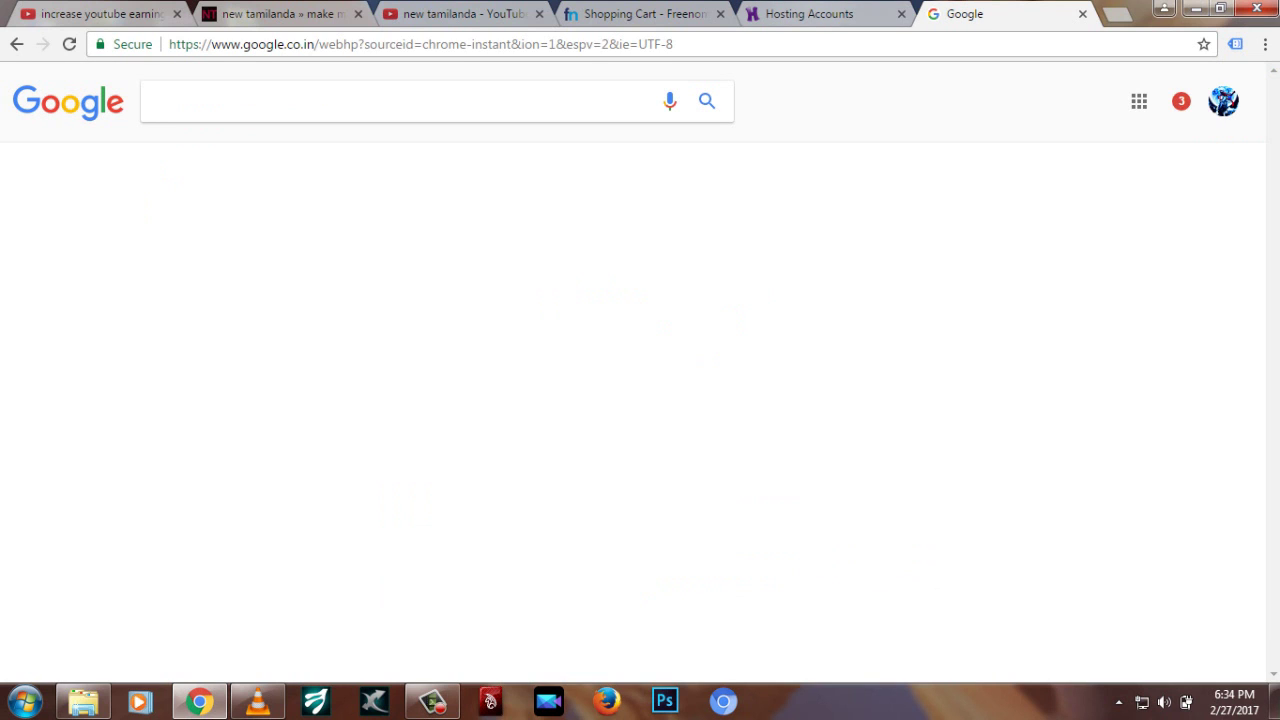
# - Open Hostinger's "Service activated: Hosting" email in Gmail and follow its link to the member area
pyautogui.click(815, 14)
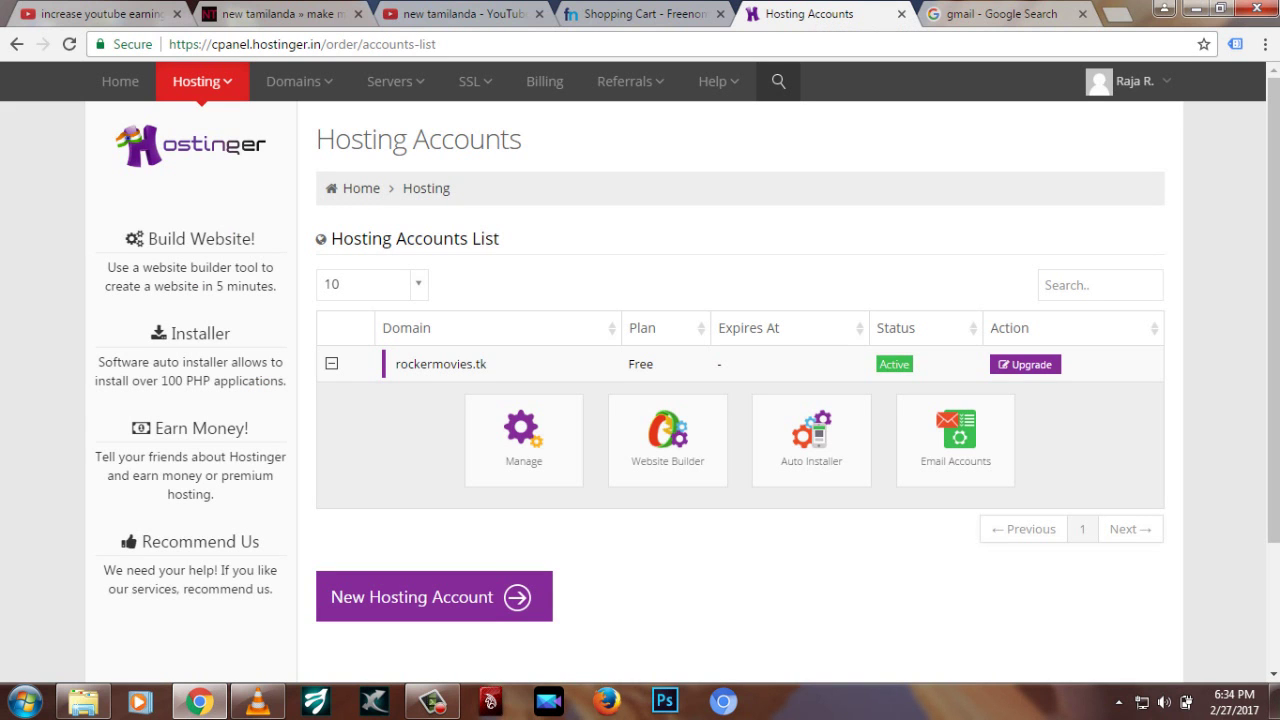
pyautogui.hotkey('ctrl', 'Tab')
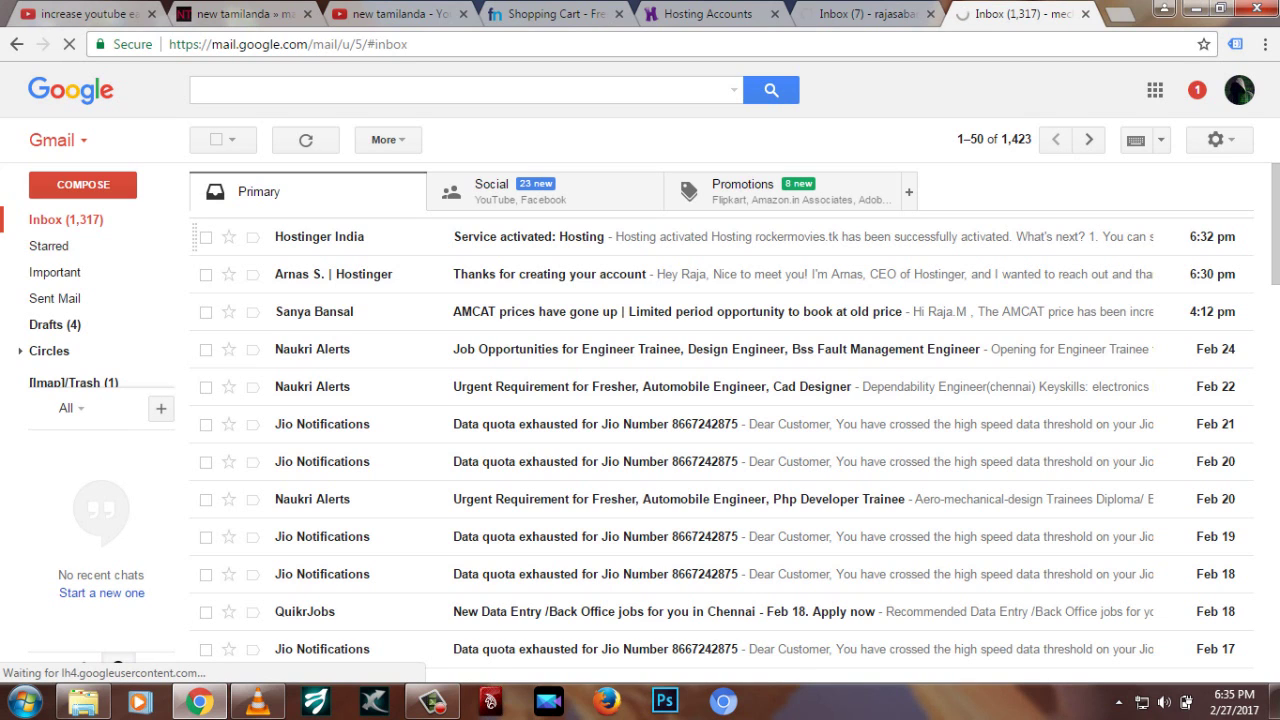
pyautogui.press('Return')
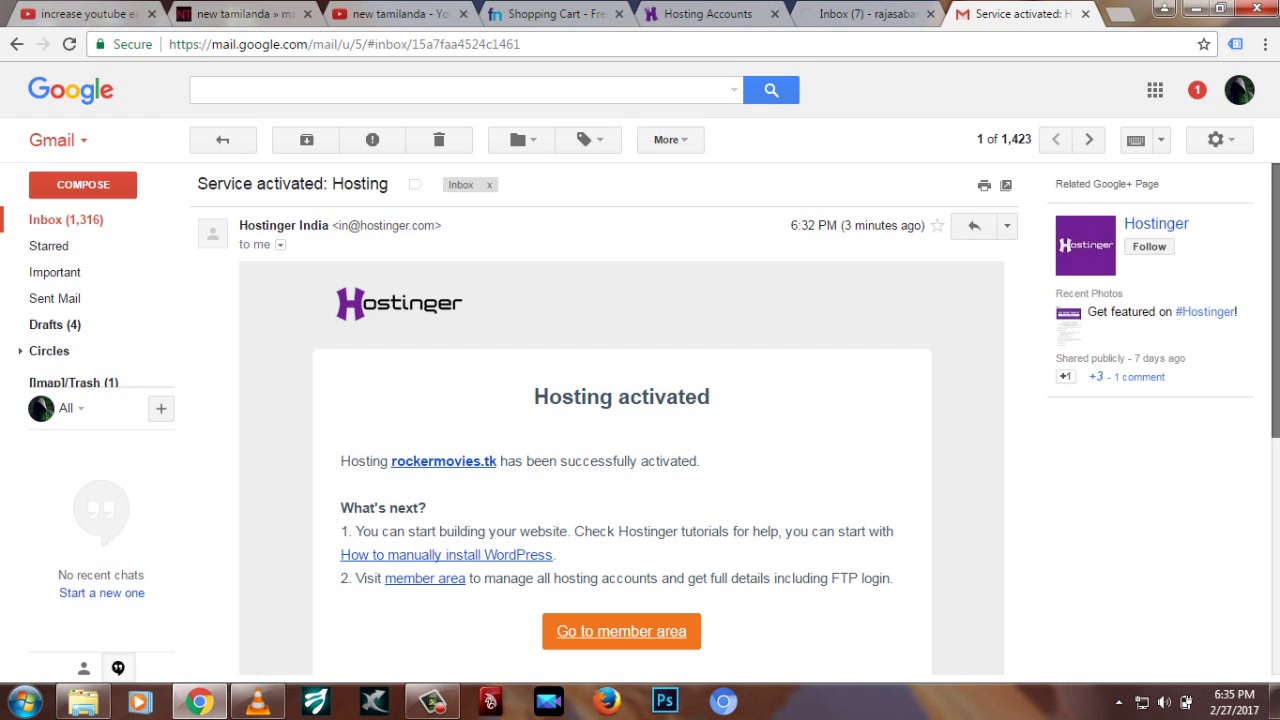
pyautogui.scroll(-2, 621, 410)
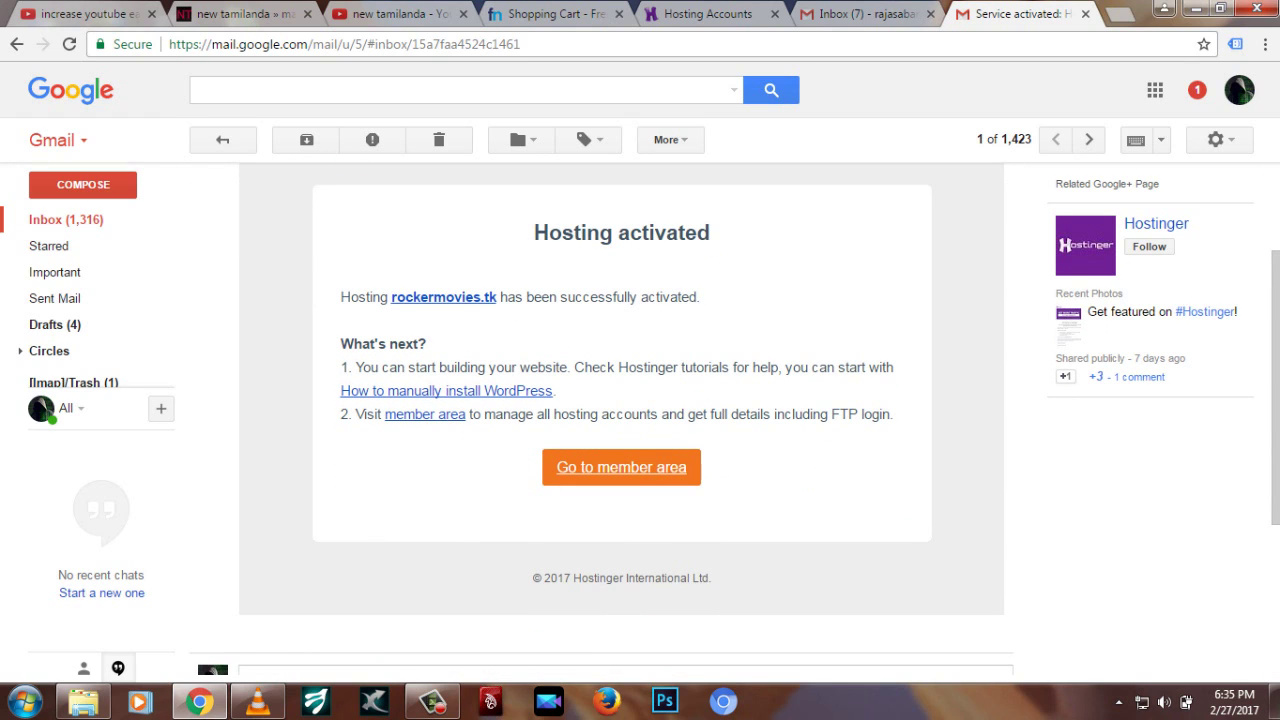
pyautogui.click(621, 467)
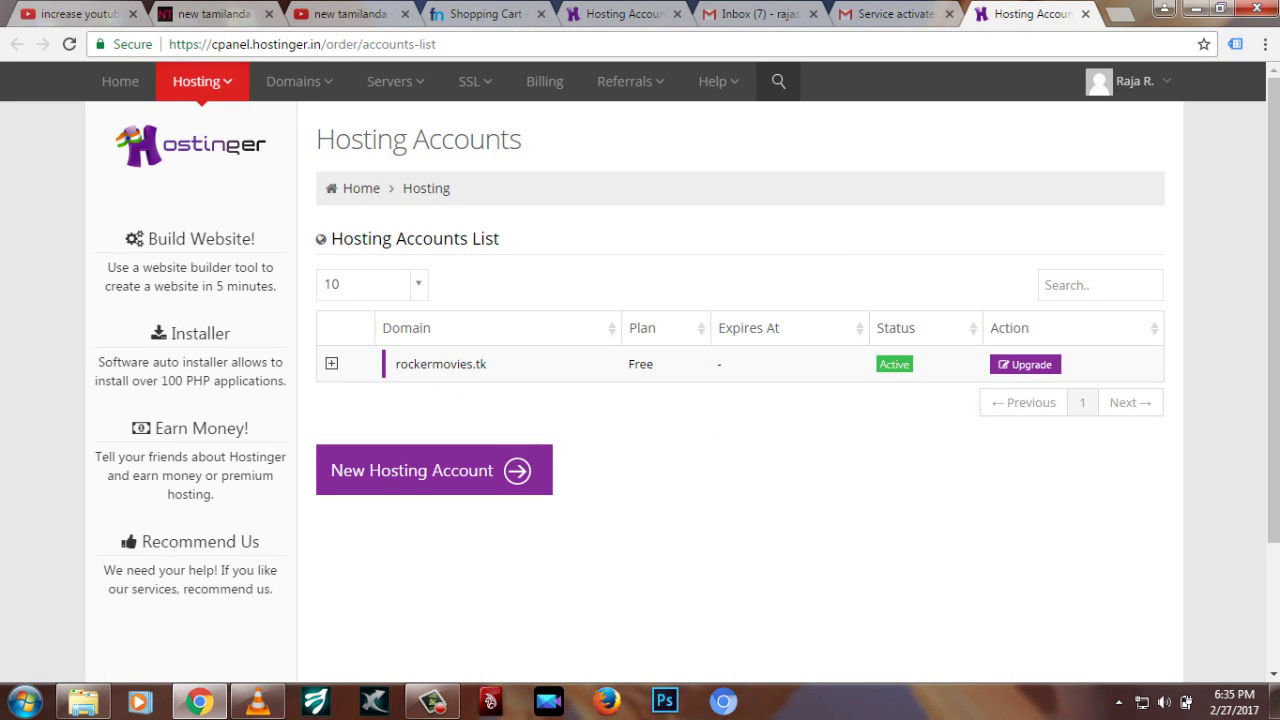
# - Open the rockermovies.tk hosting account in Hostinger and display its Details page with the nameservers
pyautogui.click(331, 363)
pyautogui.moveTo(195, 81)
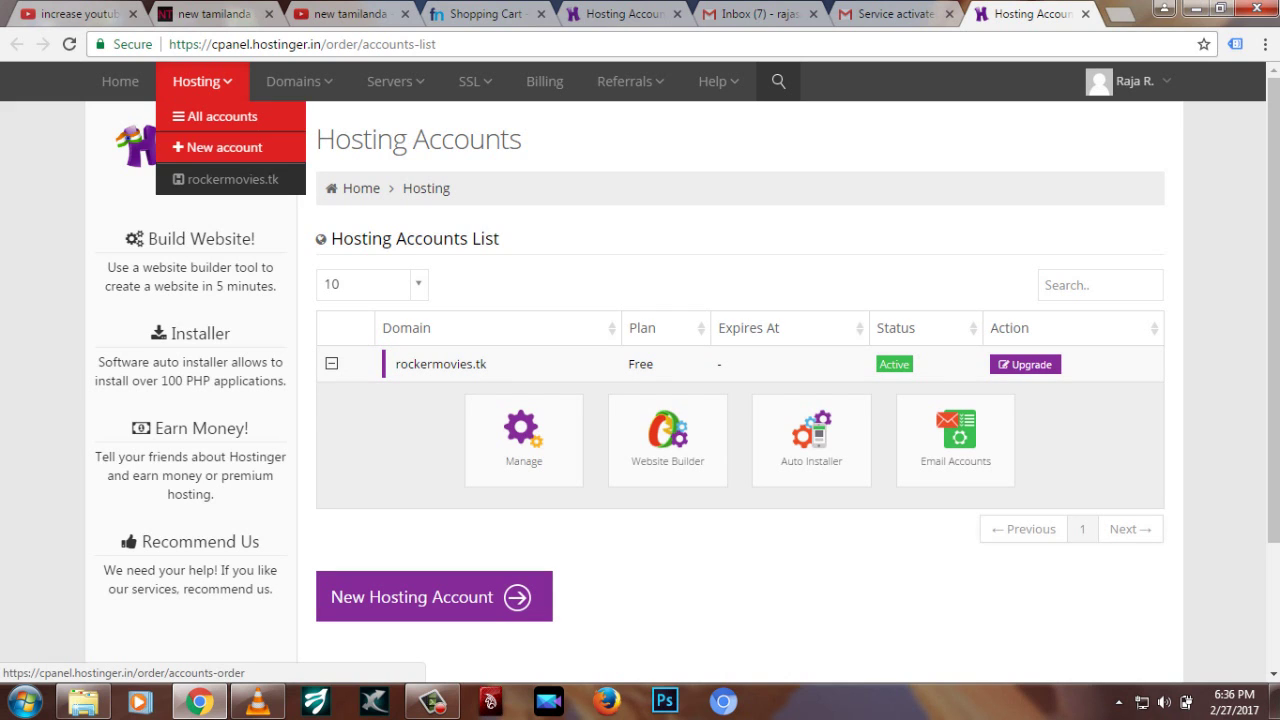
pyautogui.click(230, 179)
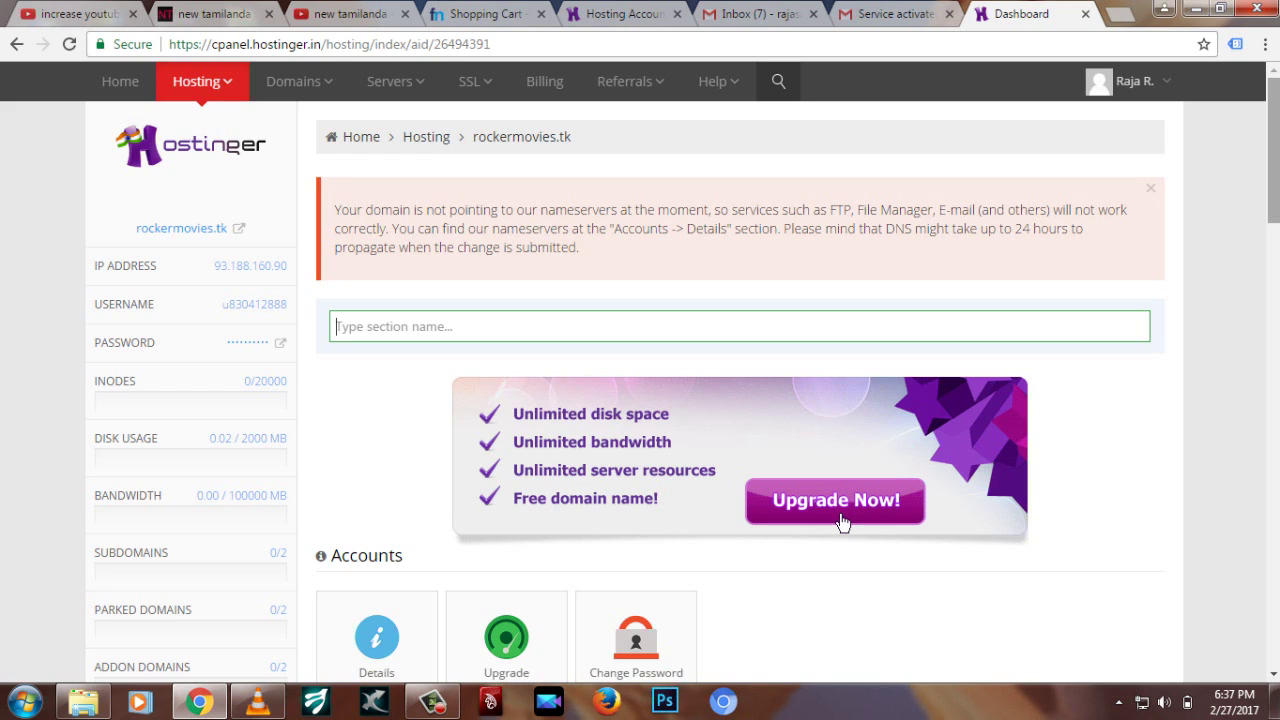
pyautogui.scroll(-2, 842, 522)
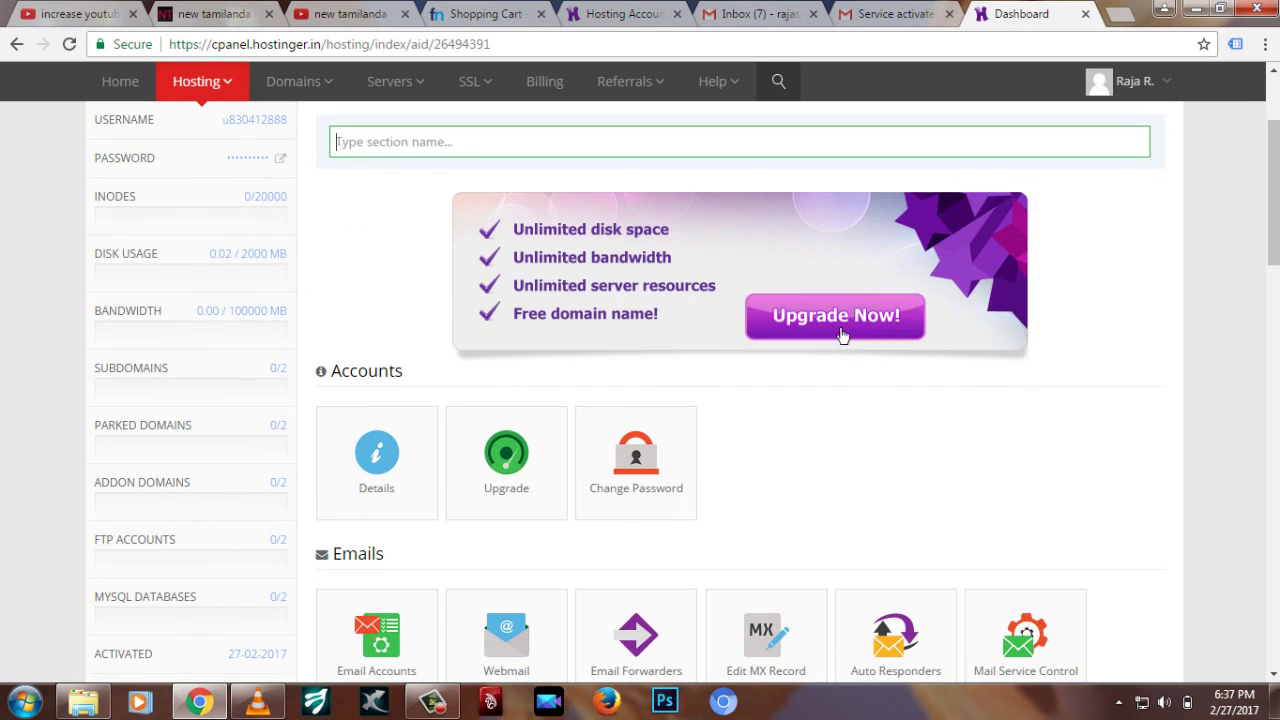
pyautogui.click(842, 338)
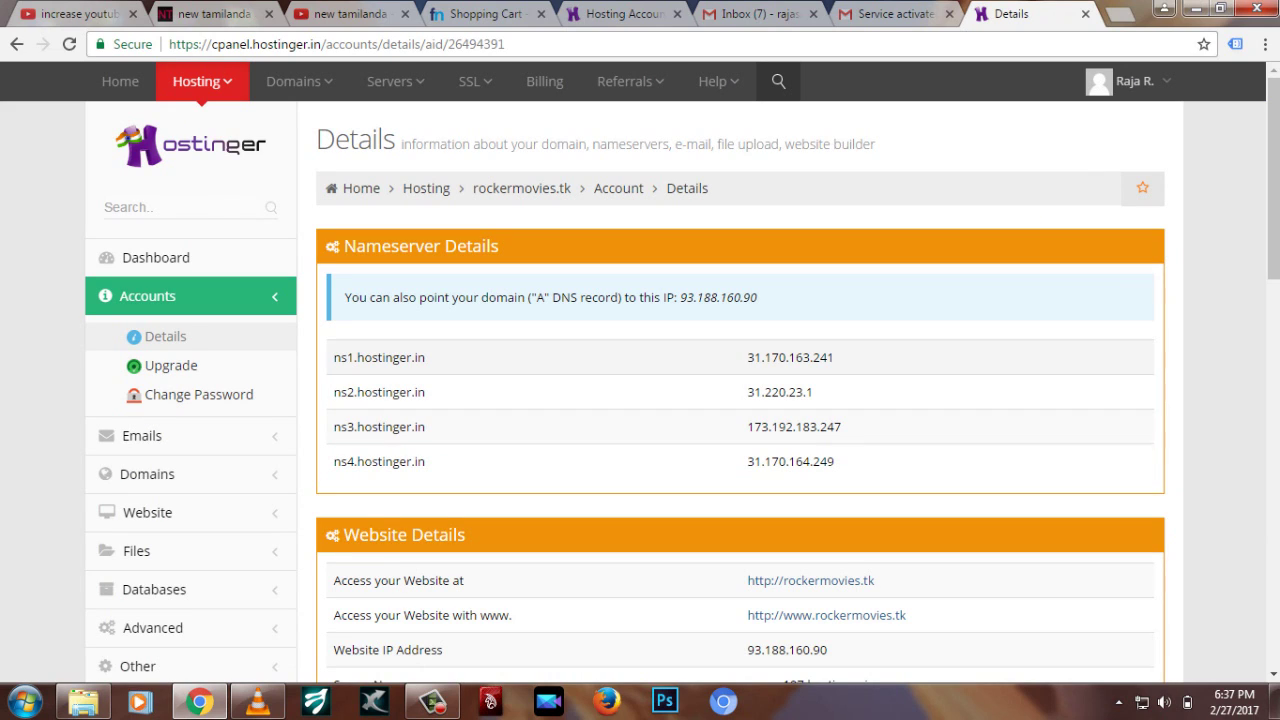
# - Copy ns1.hostinger.in from the Hostinger details into the first nameserver of rockermovies.tk's own DNS settings in the Freenom cart
pyautogui.moveTo(426, 357); pyautogui.dragTo(334, 357)
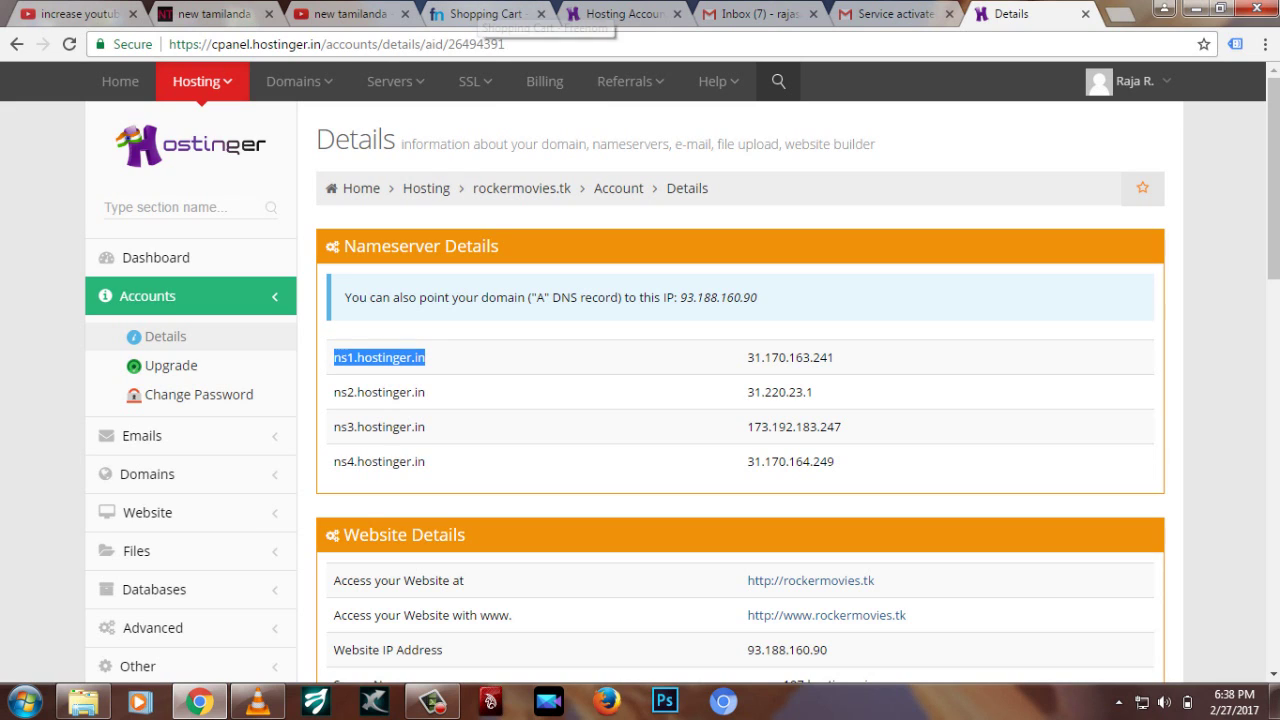
pyautogui.click(490, 16)
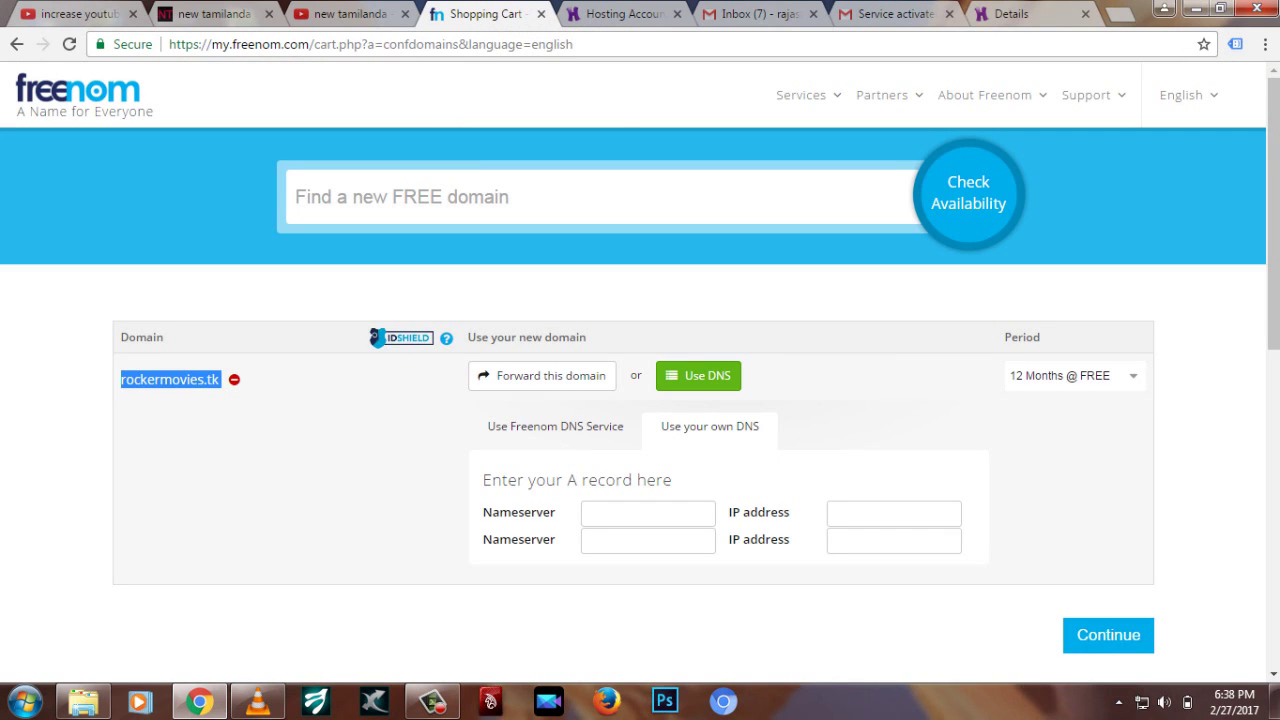
pyautogui.click(590, 513)
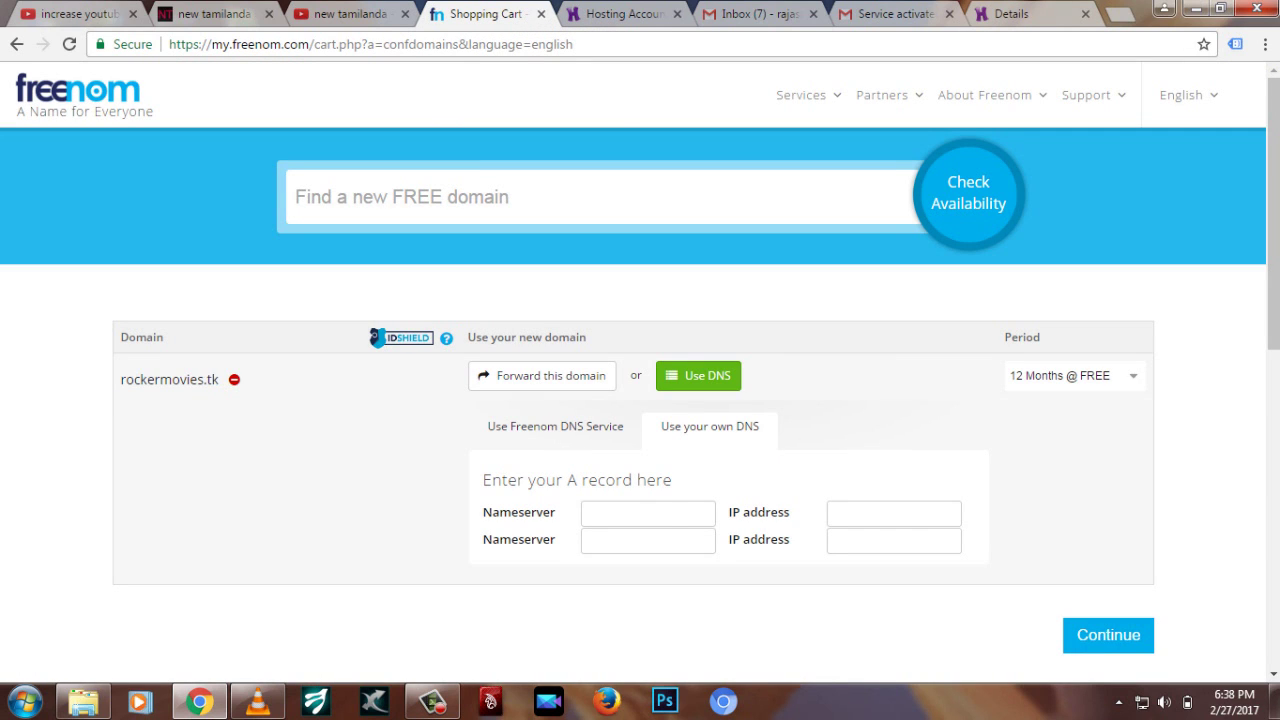
pyautogui.write('ns1.hostinger.in')
# - Copy the ns1 IP address 31.170.163.241 from Hostinger into the first nameserver's IP address in the Freenom cart
pyautogui.click(1010, 14)
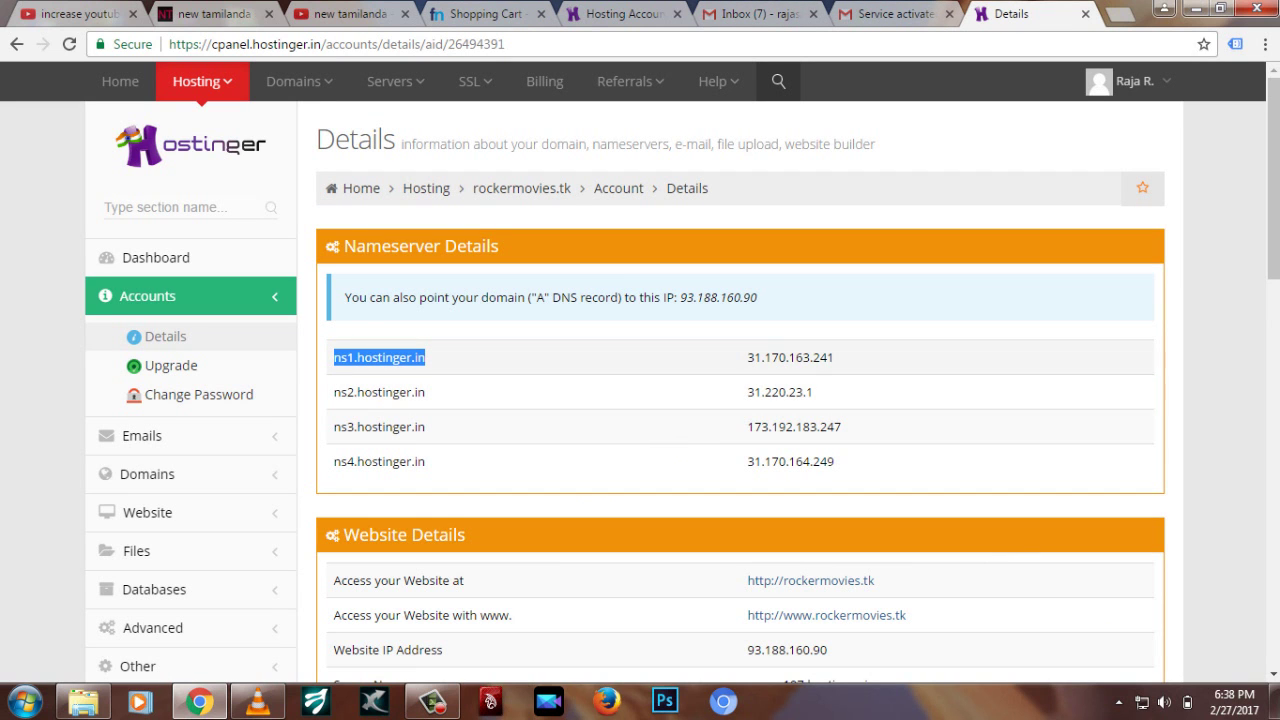
pyautogui.moveTo(836, 357); pyautogui.dragTo(747, 357)
pyautogui.hotkey('ctrl', 'c')
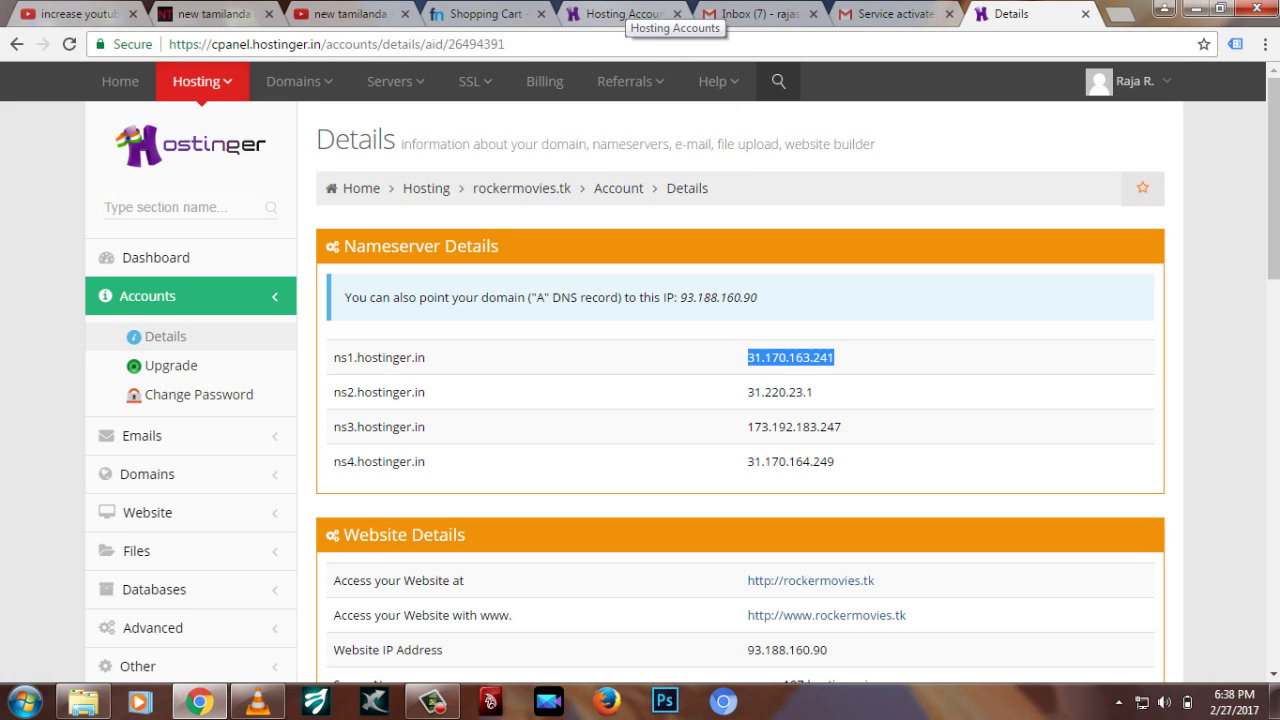
pyautogui.click(485, 14)
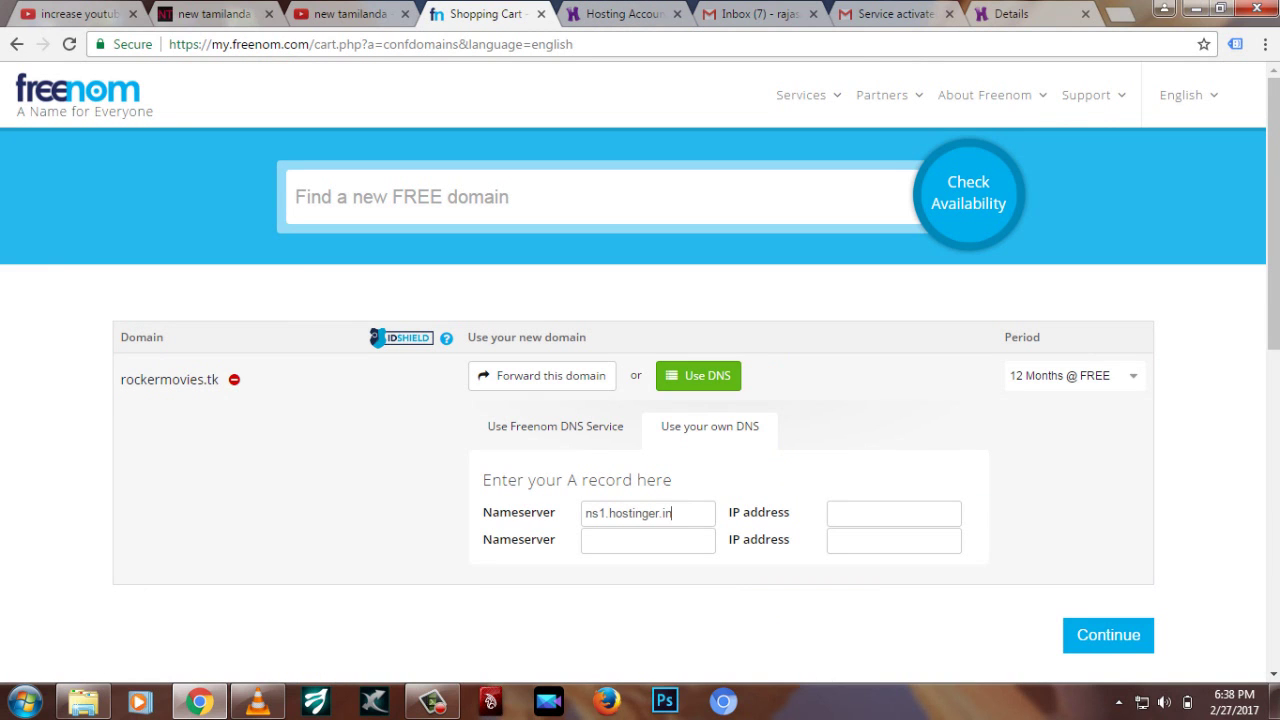
pyautogui.click(893, 513)
pyautogui.hotkey('ctrl', 'v')
# - Copy ns2.hostinger.in from the Hostinger details into the second nameserver in the Freenom cart
pyautogui.click(1010, 14)
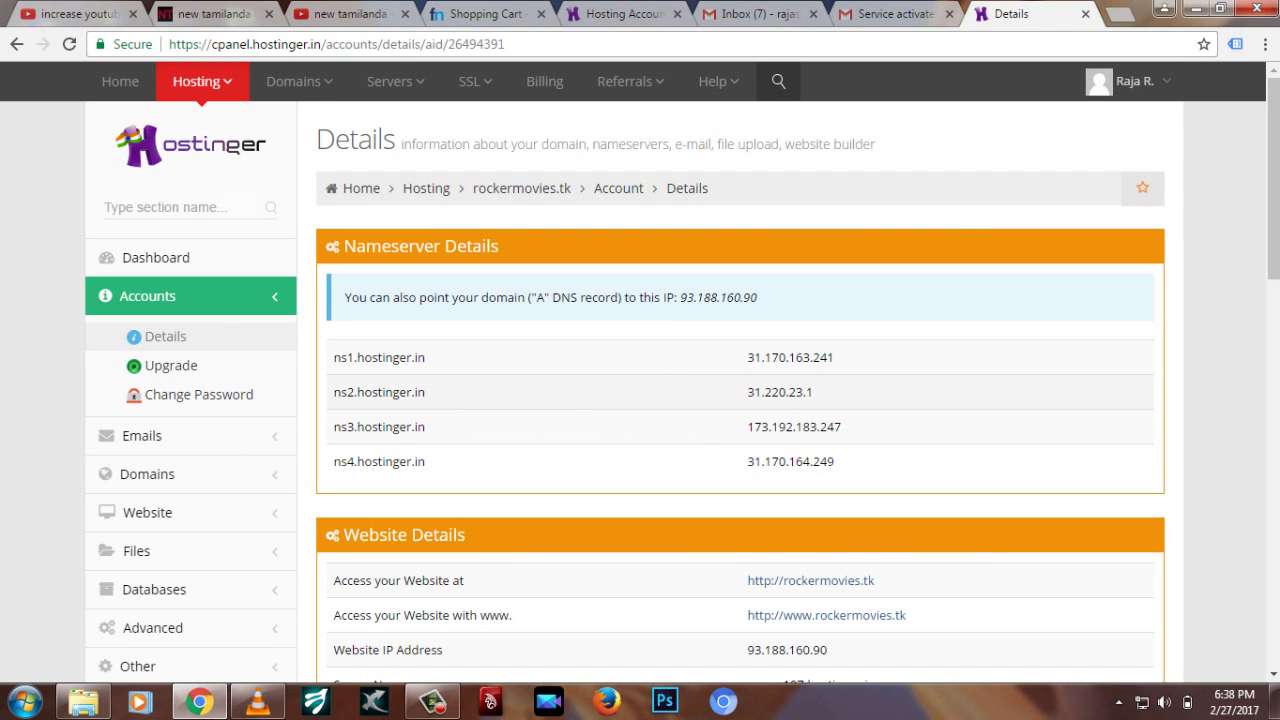
pyautogui.moveTo(334, 357); pyautogui.dragTo(425, 392)
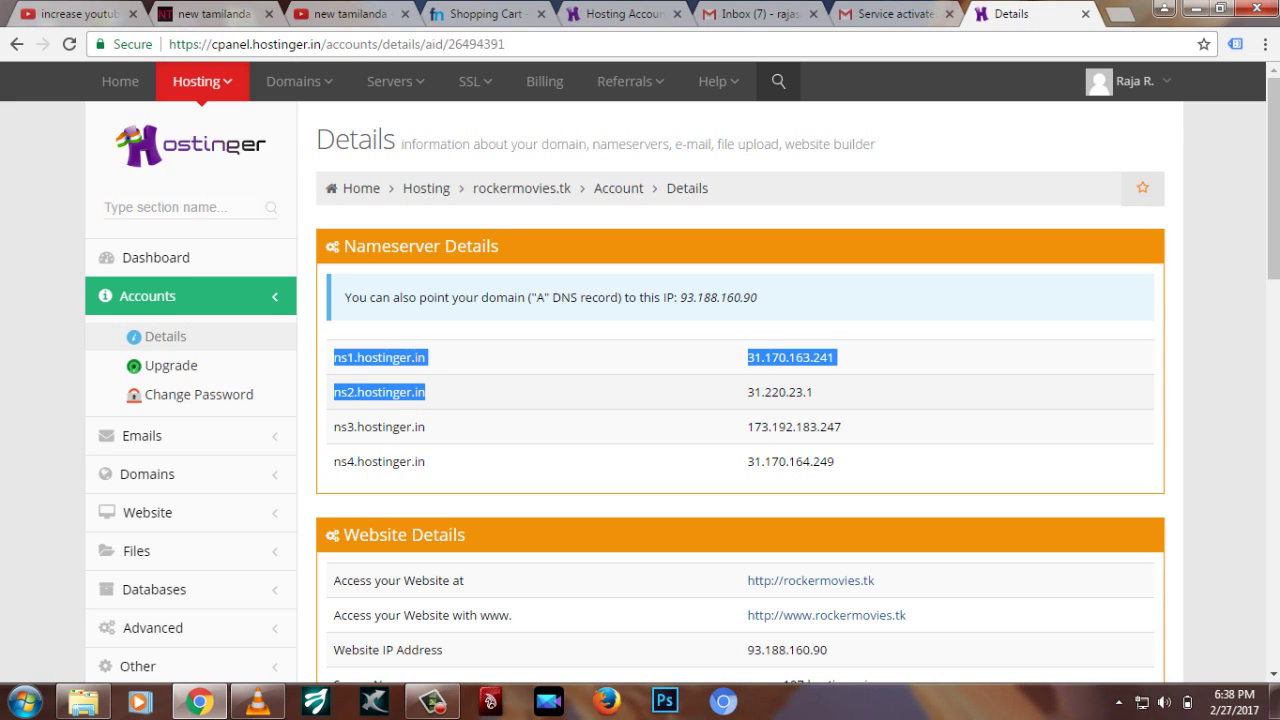
pyautogui.moveTo(425, 392); pyautogui.dragTo(334, 392)
pyautogui.hotkey('ctrl', 'c')
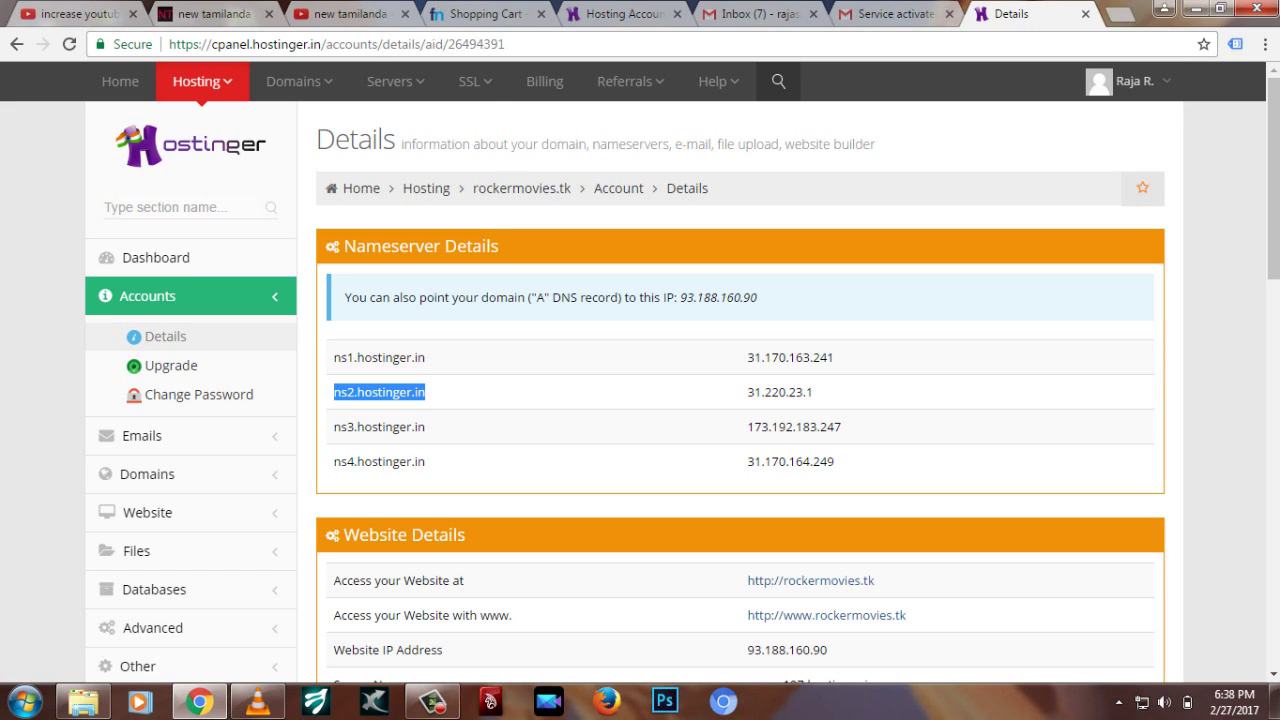
pyautogui.click(475, 12)
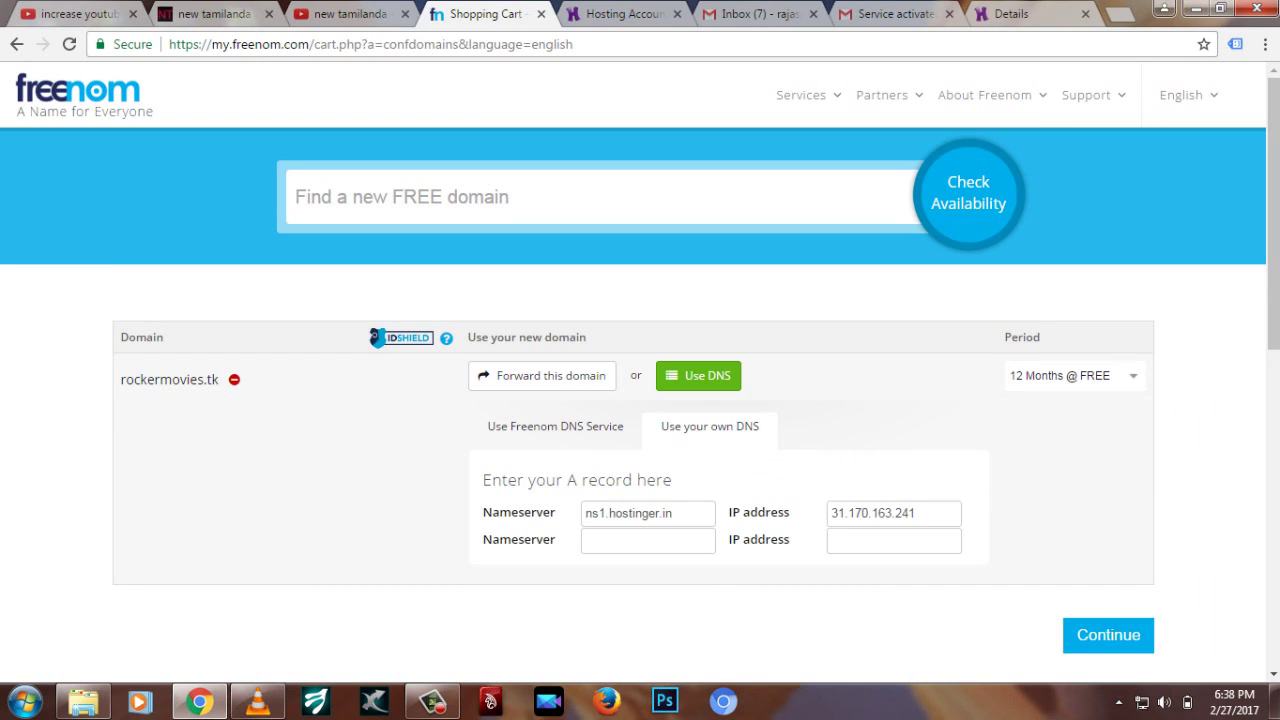
pyautogui.click(587, 540)
pyautogui.hotkey('ctrl', 'v')
# - Copy the ns2 IP address 31.220.23.1 from Hostinger into the second nameserver's IP address in the Freenom cart
pyautogui.click(1012, 13)
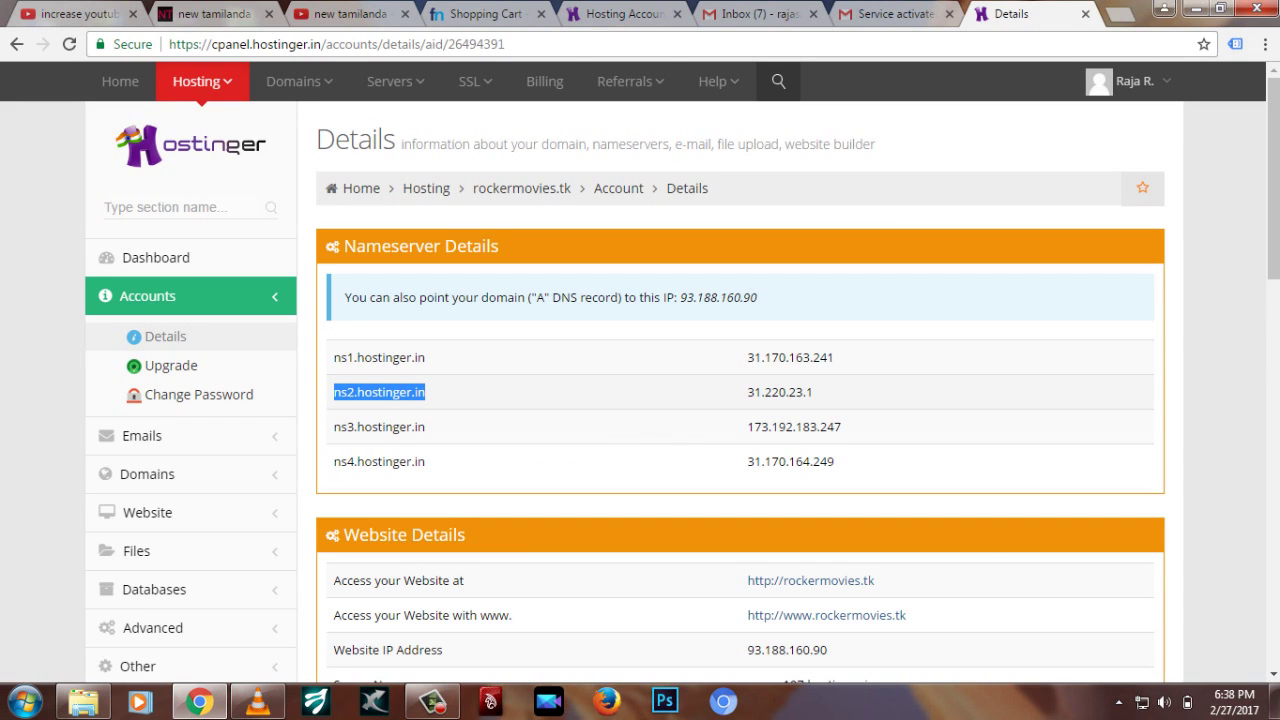
pyautogui.moveTo(814, 392); pyautogui.dragTo(748, 392)
pyautogui.hotkey('ctrl', 'c')
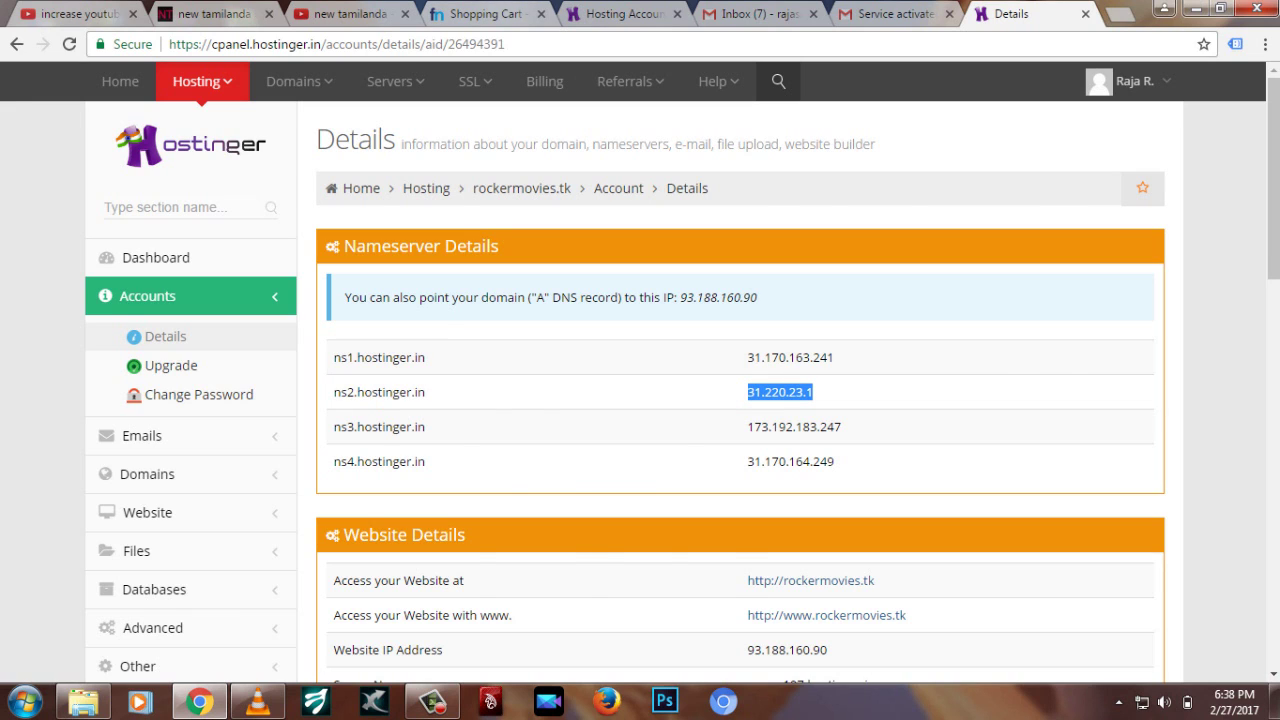
pyautogui.click(485, 13)
pyautogui.click(880, 540)
pyautogui.hotkey('ctrl', 'v')
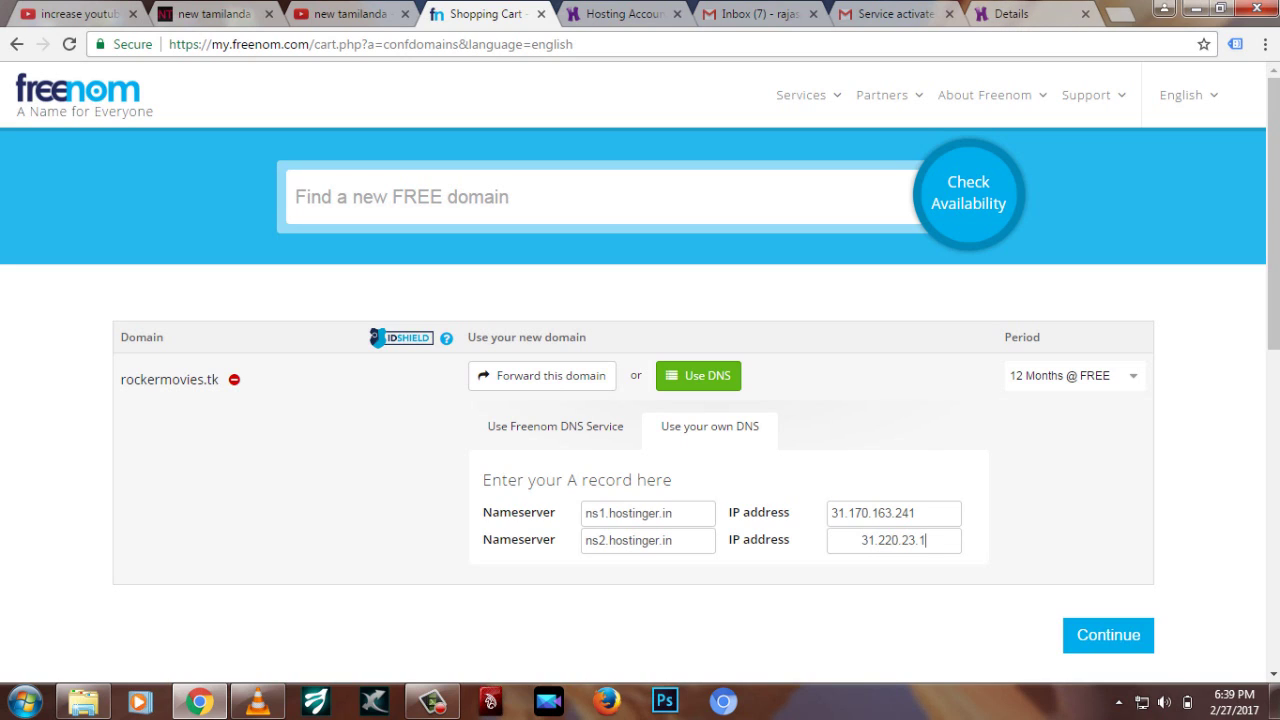
# - Remove the leading spaces before 31.220.23.1 in the second IP address and continue to the checkout review
pyautogui.click(861, 540)
pyautogui.press('BackSpace')
pyautogui.press('BackSpace')
pyautogui.press('BackSpace')
pyautogui.press('BackSpace')
pyautogui.press('BackSpace')
pyautogui.press('BackSpace')
pyautogui.press('BackSpace')
pyautogui.press('BackSpace')
pyautogui.click(896, 540)
pyautogui.press('Return')
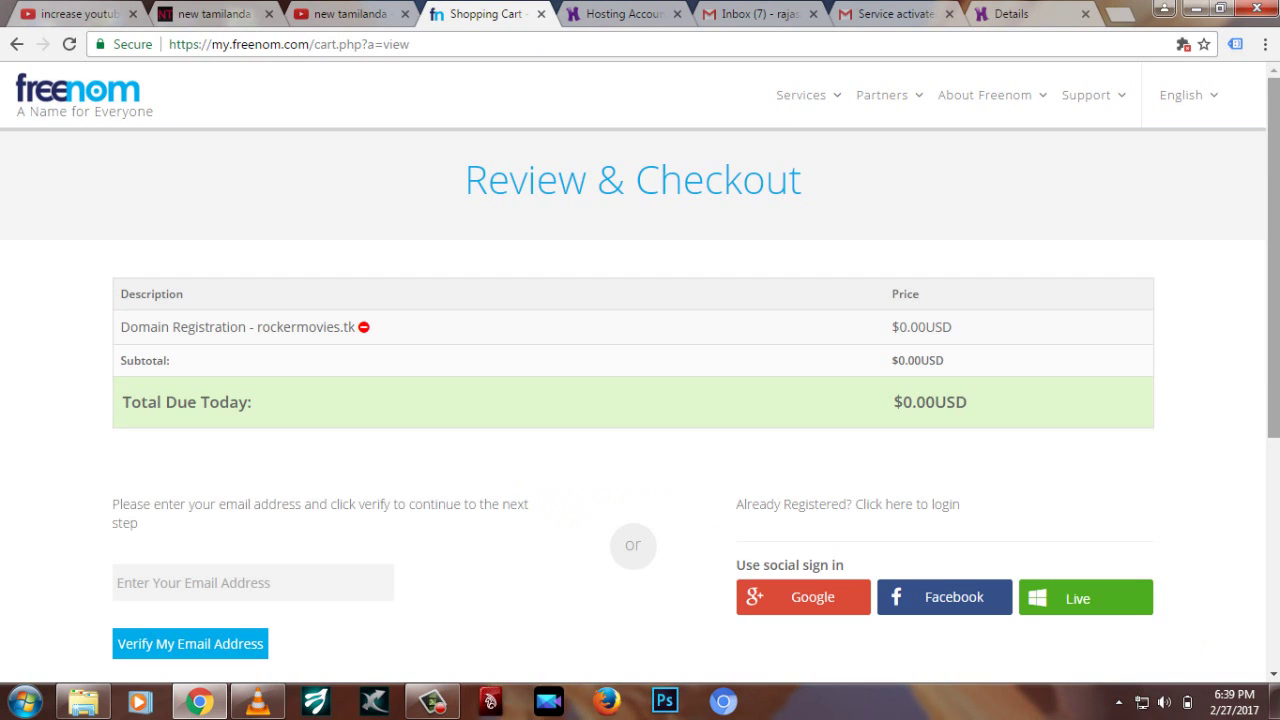
# - Sign in to the Freenom checkout with Facebook and complete the free rockermovies.tk domain order
pyautogui.scroll(-2, 640, 373)
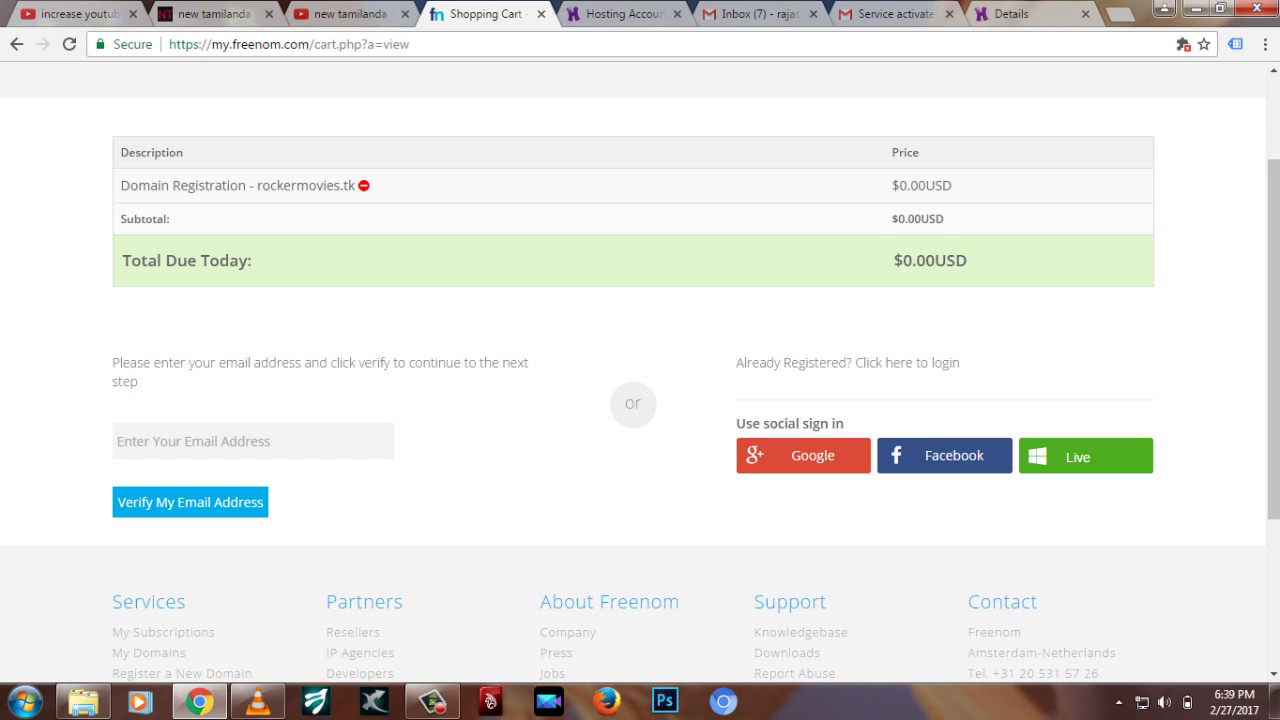
pyautogui.click(944, 455)
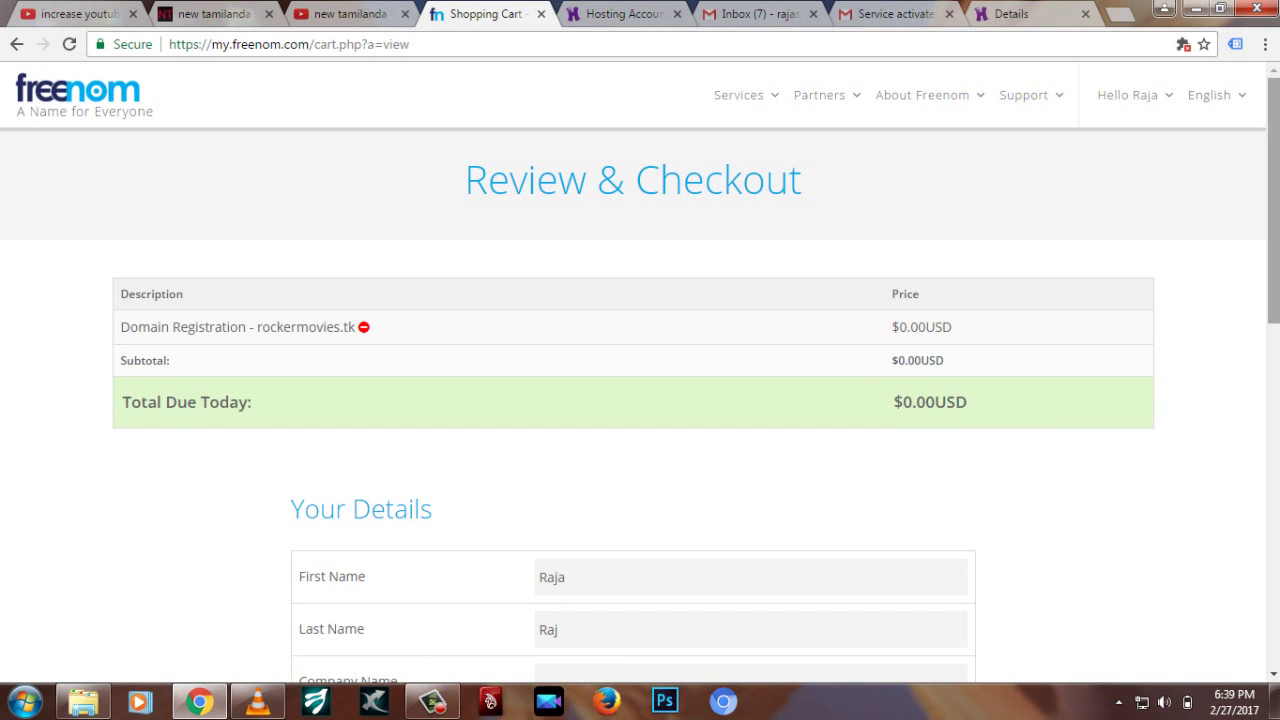
pyautogui.scroll(-3, 640, 380)
pyautogui.scroll(-2, 640, 380)
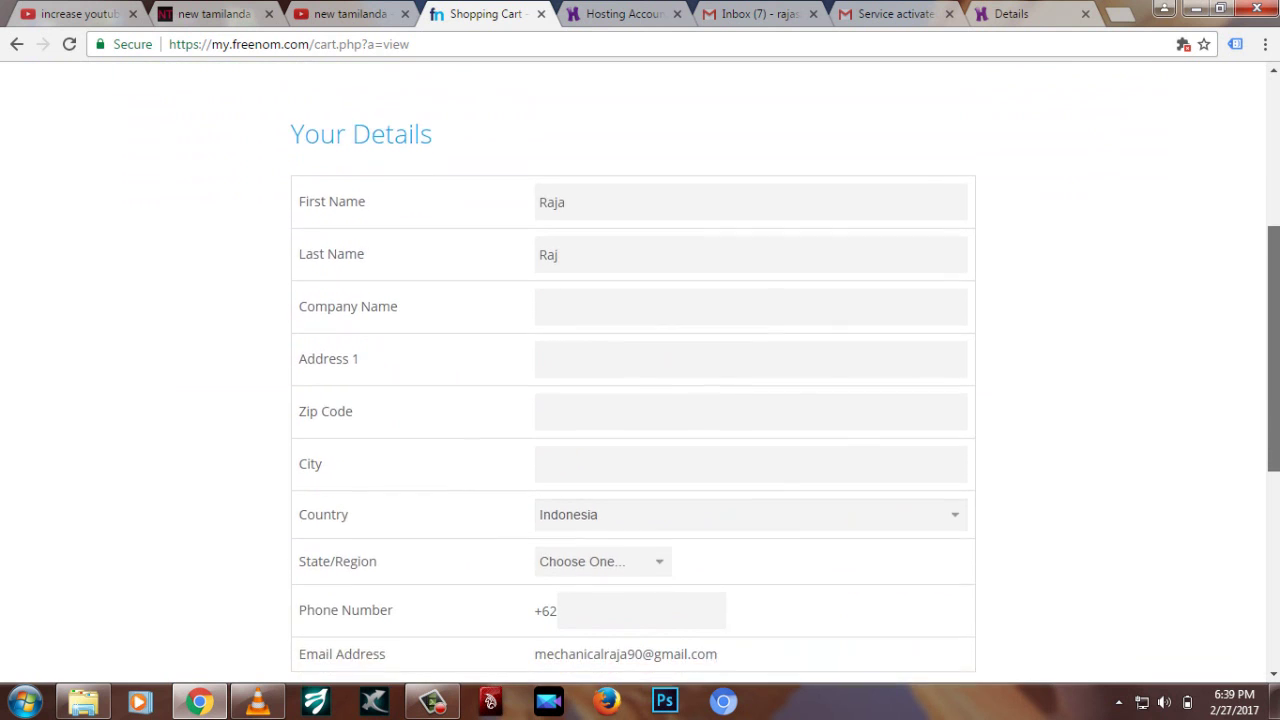
pyautogui.scroll(-1, 640, 380)
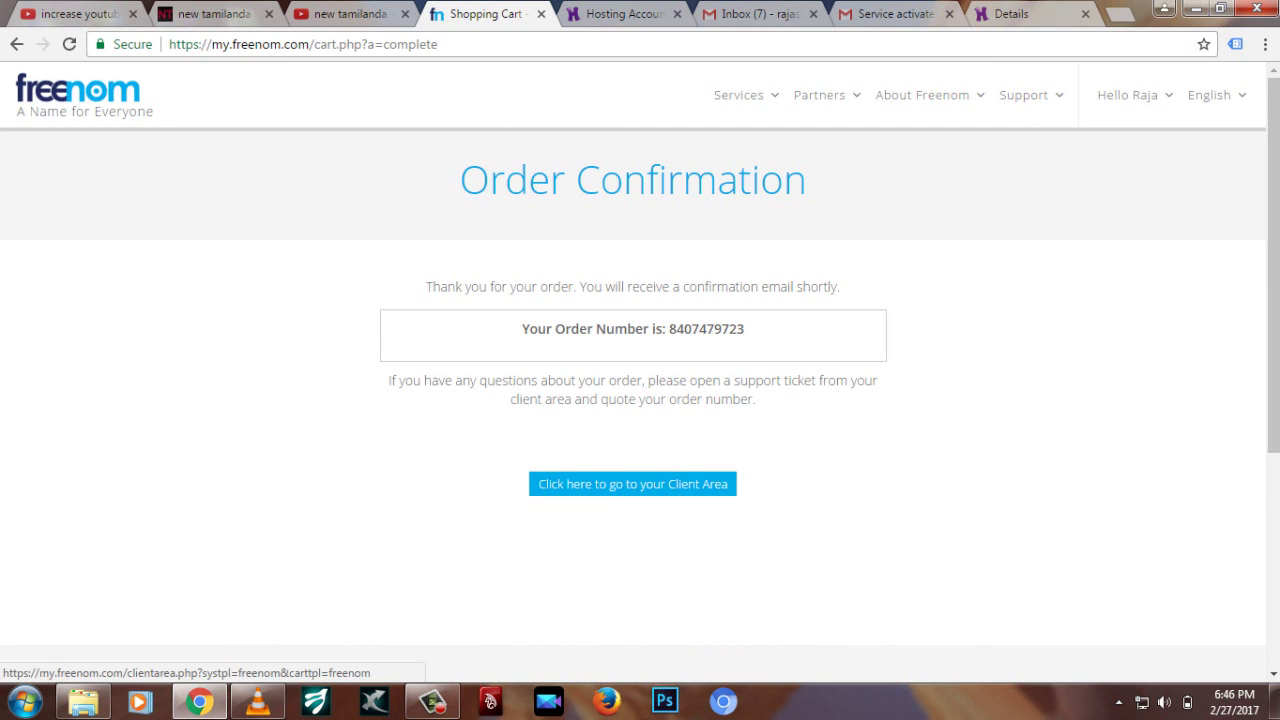
# - From the Freenom client area, open rockermovies.tk under My Domains and check its custom nameserver settings
pyautogui.click(632, 484)
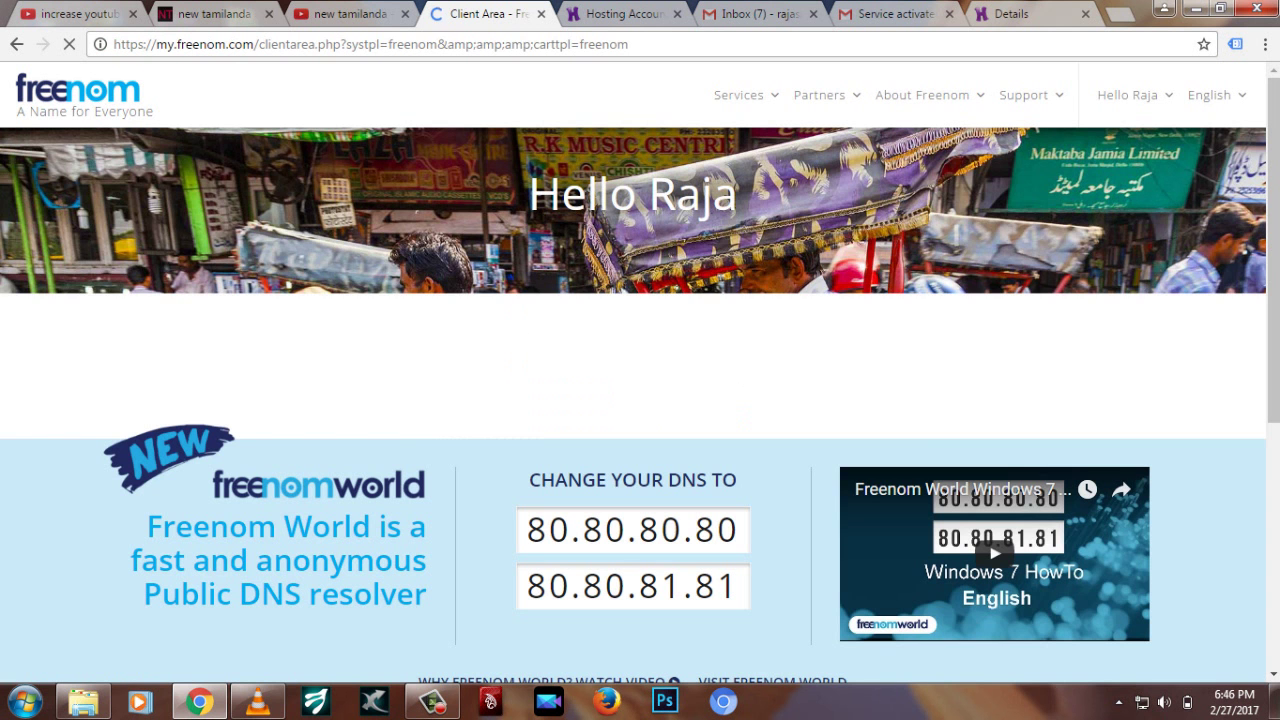
pyautogui.moveTo(740, 95)
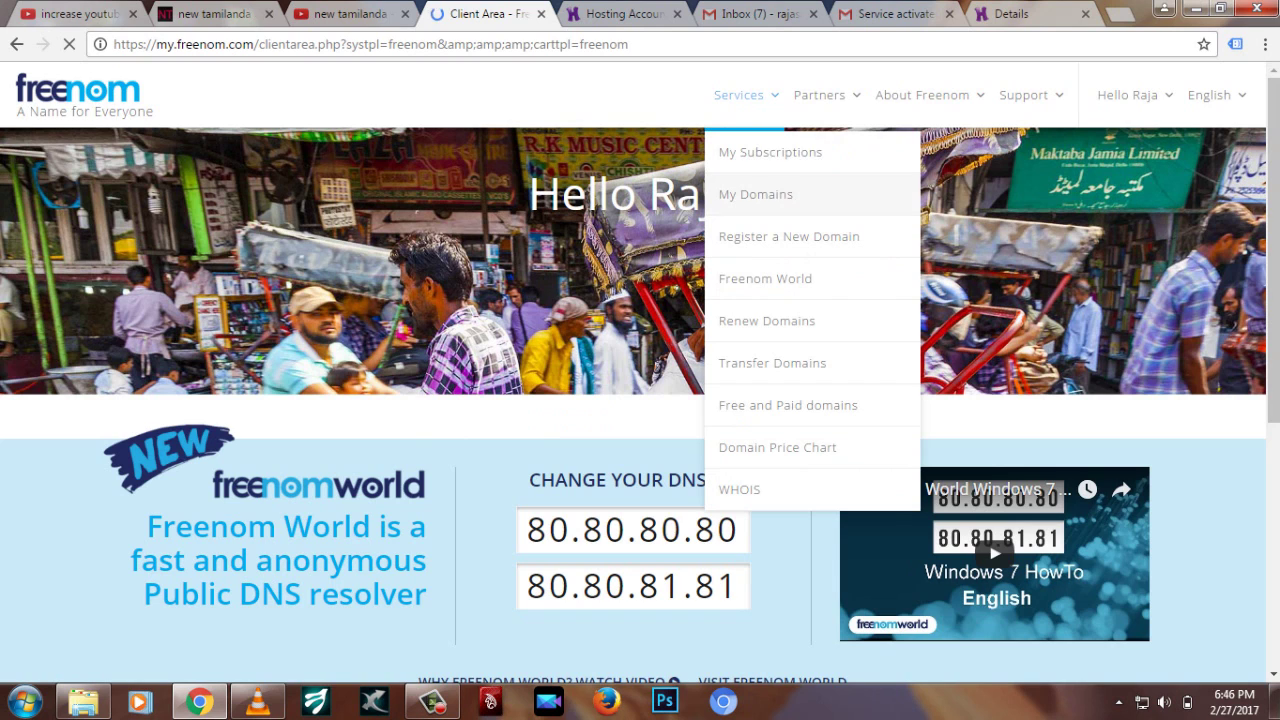
pyautogui.click(755, 194)
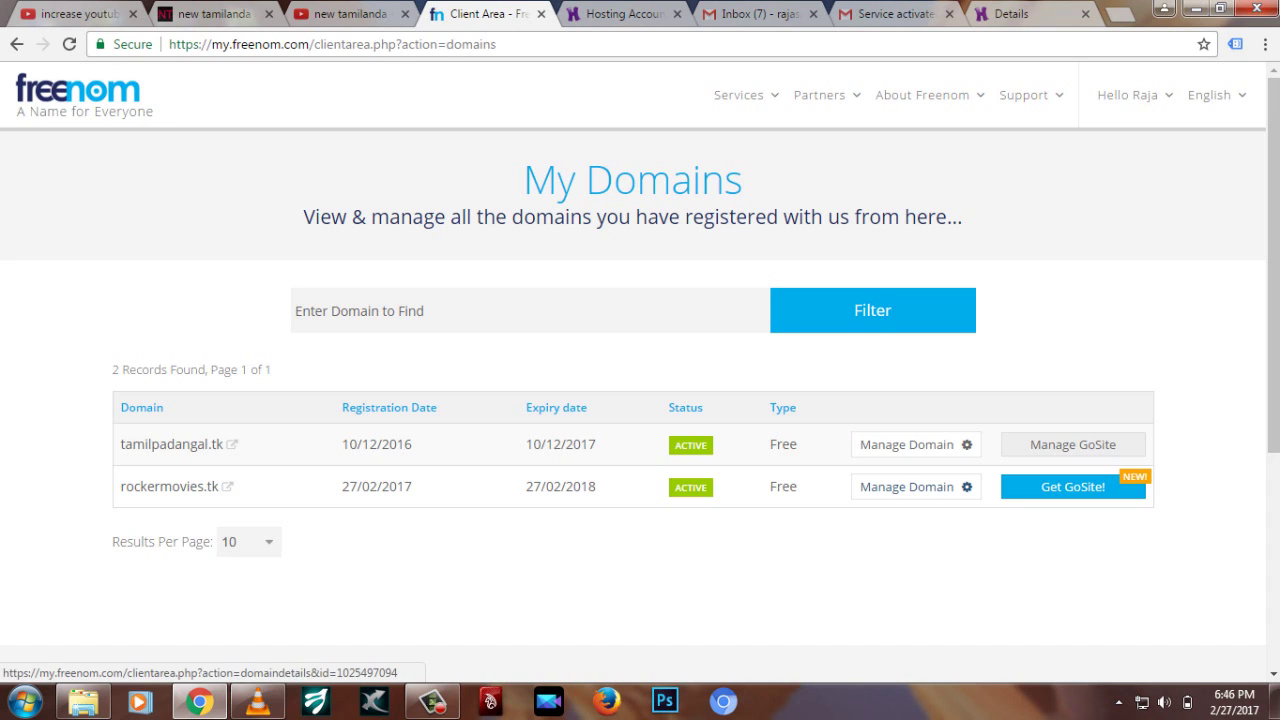
pyautogui.click(966, 487)
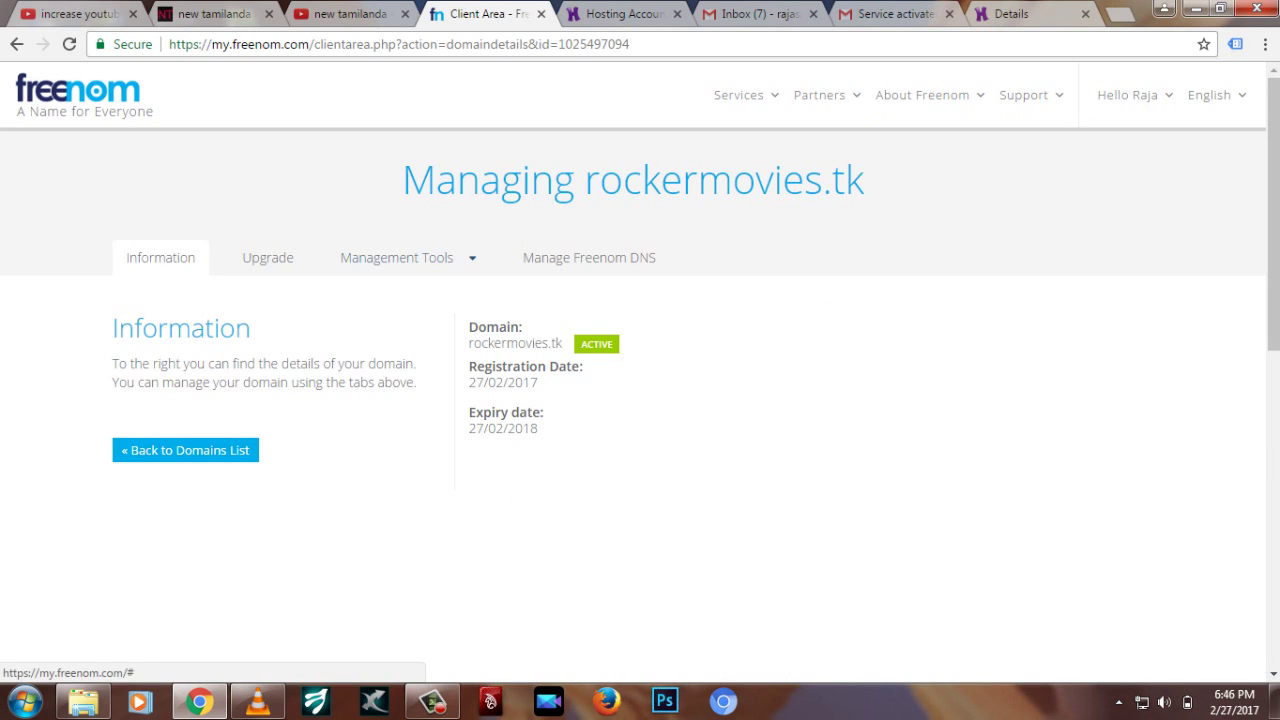
pyautogui.click(400, 257)
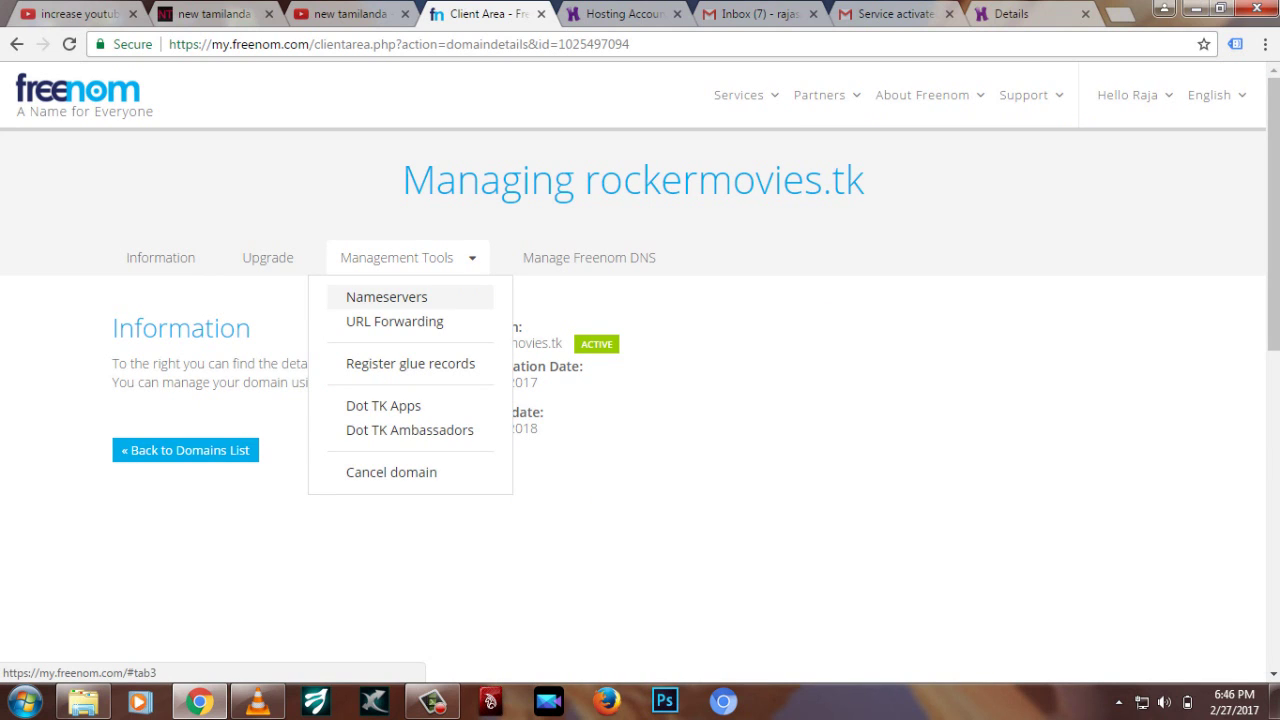
pyautogui.click(386, 297)
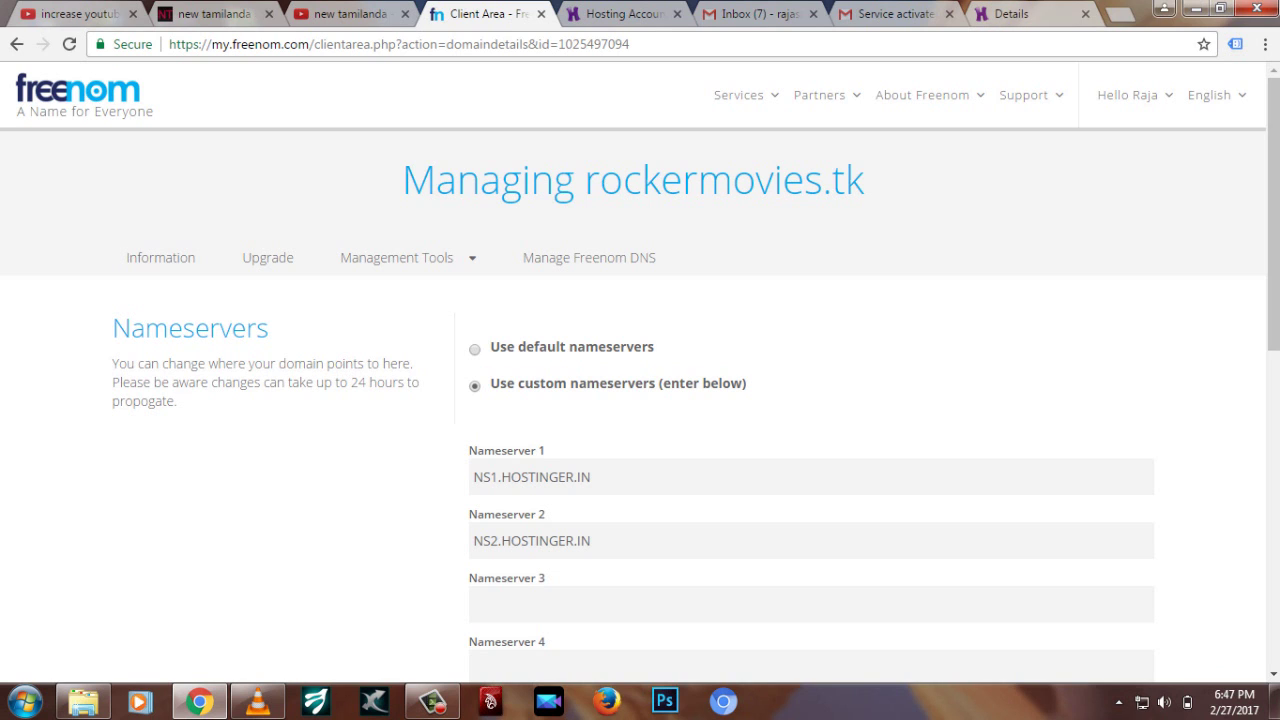
# - Switch to the Hostinger control panel, open the rockermovies.tk hosting dashboard and open the website's Auto Installer
pyautogui.click(1010, 14)
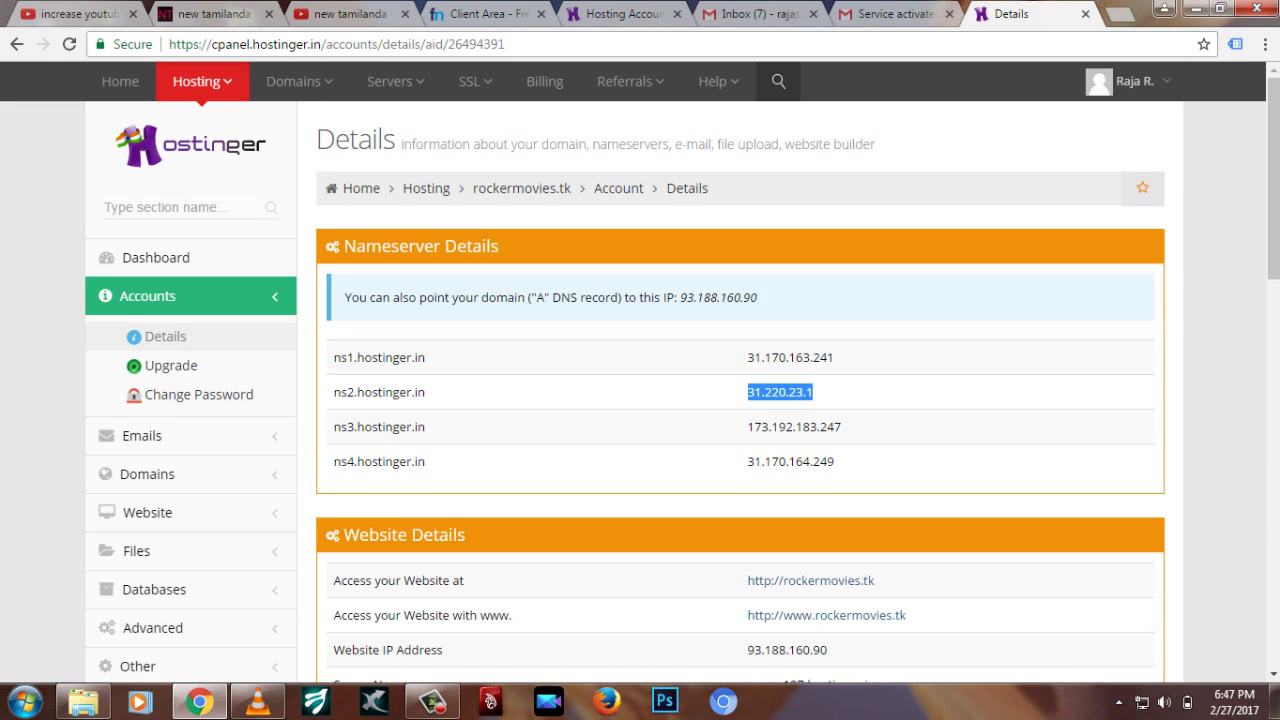
pyautogui.moveTo(200, 81)
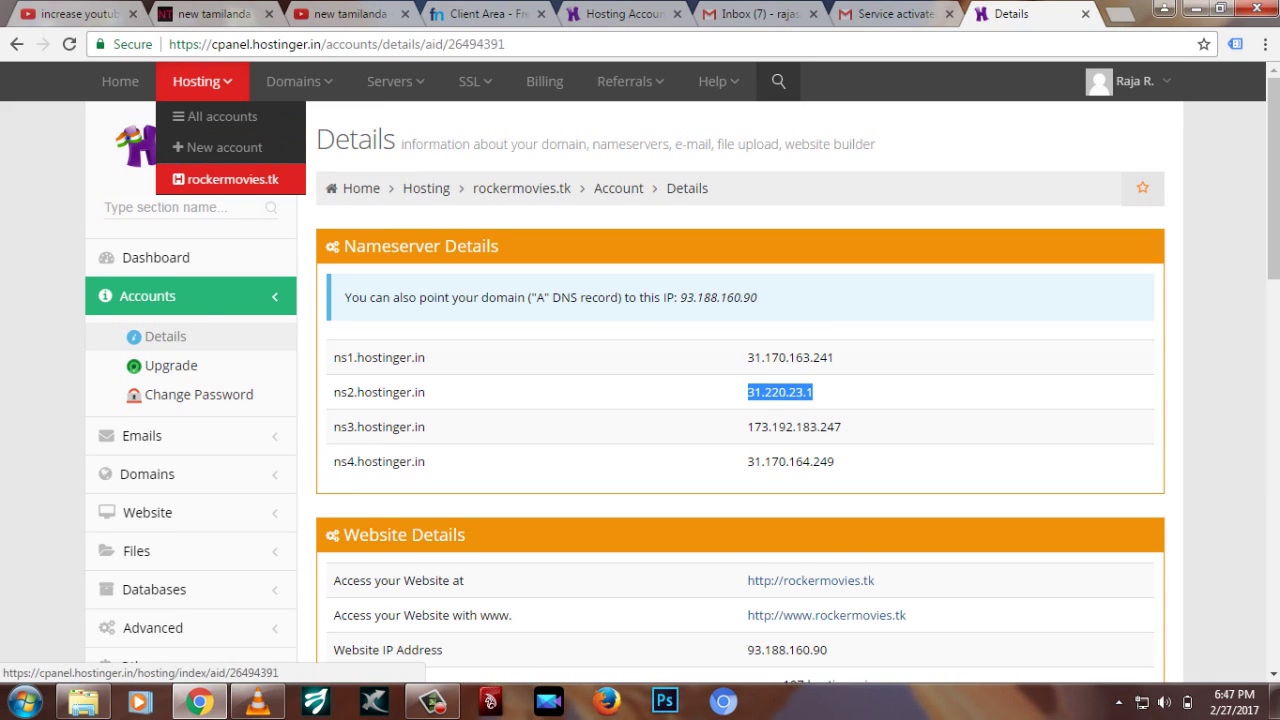
pyautogui.click(228, 179)
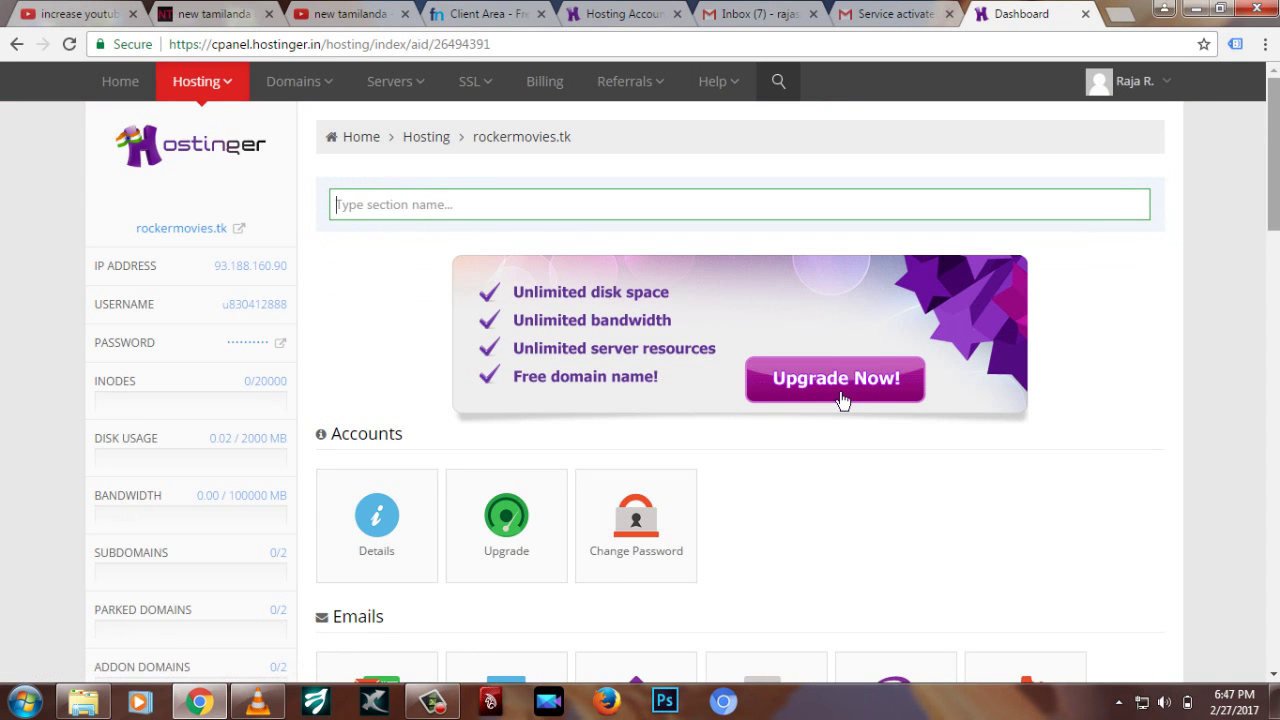
pyautogui.scroll(-4, 842, 399)
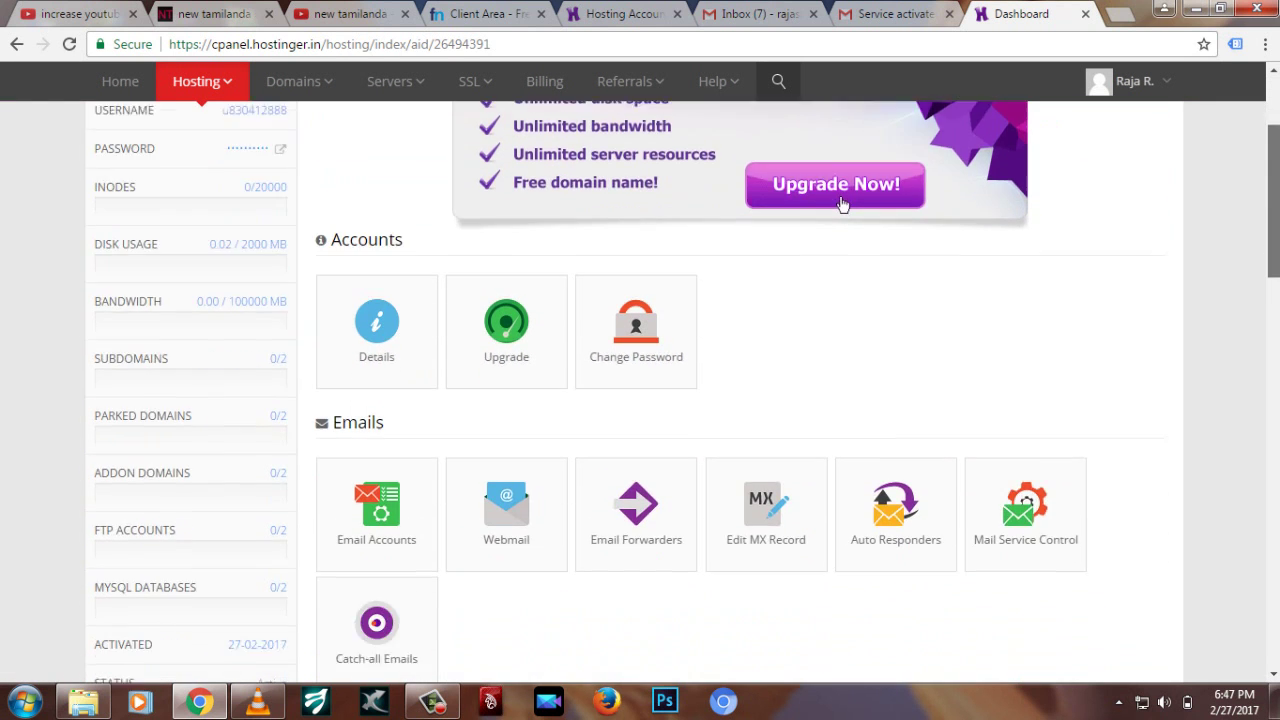
pyautogui.scroll(-2, 686, 392)
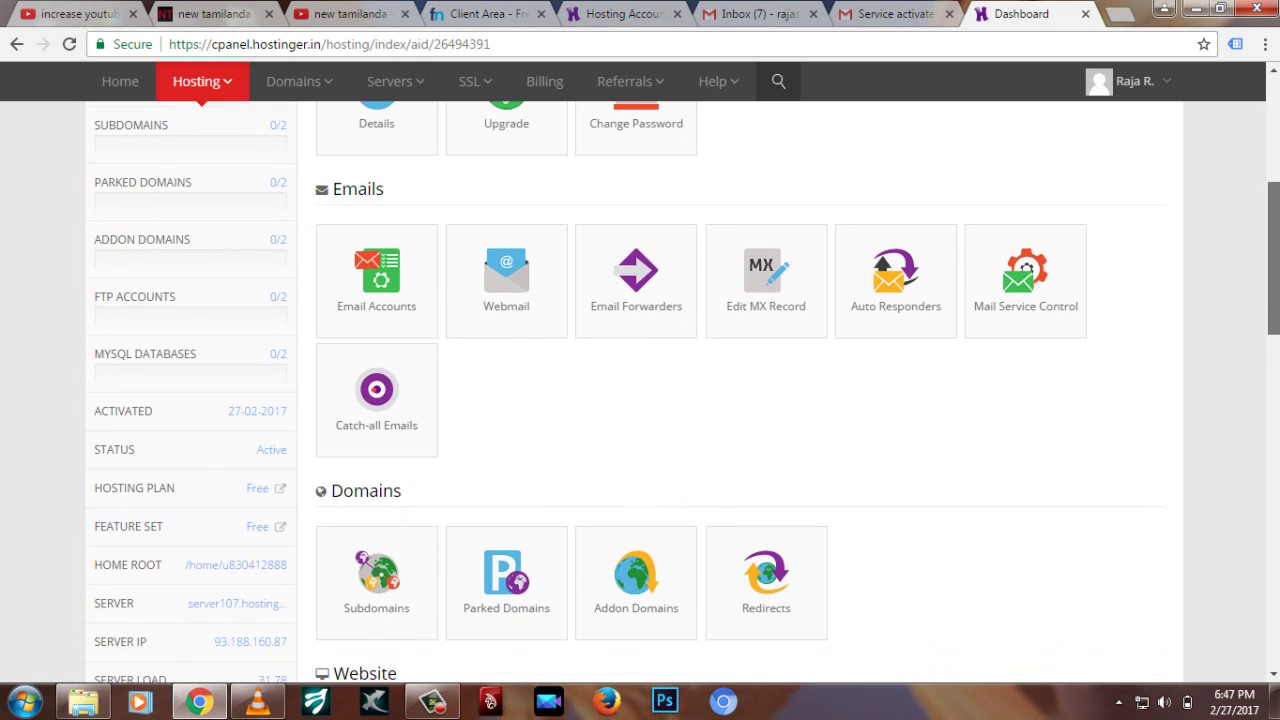
pyautogui.scroll(-1, 687, 392)
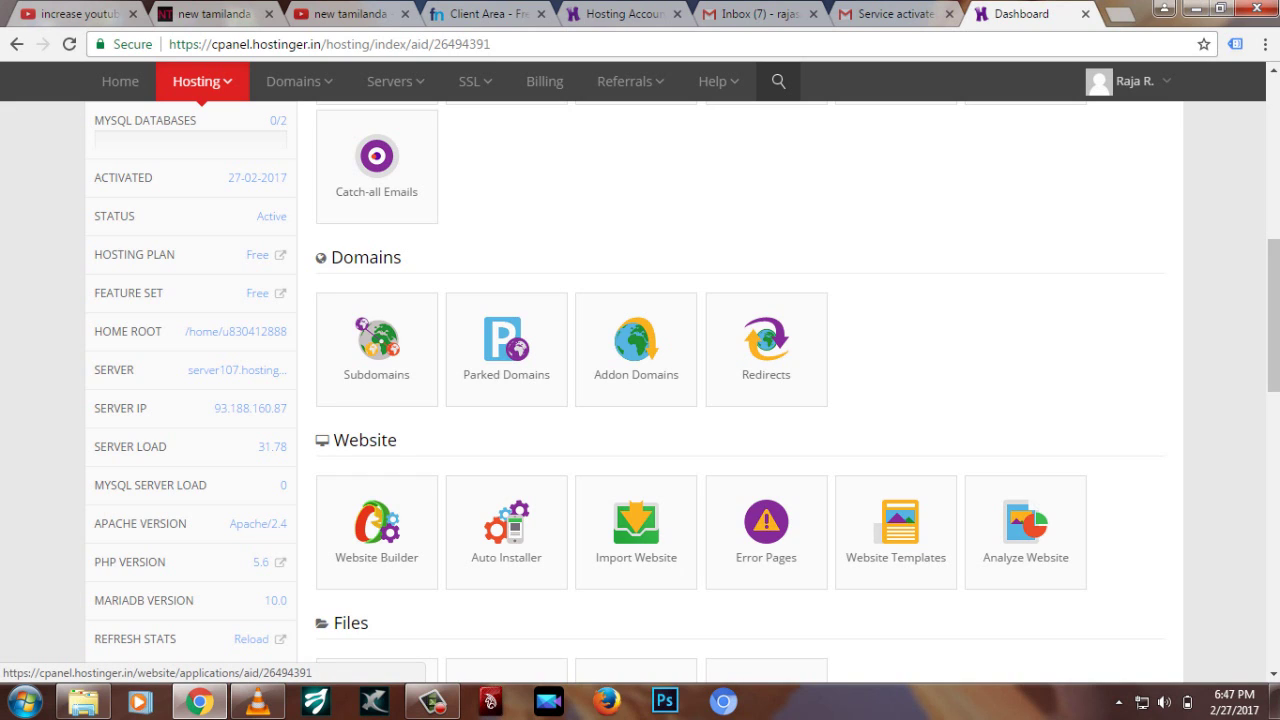
pyautogui.click(506, 532)
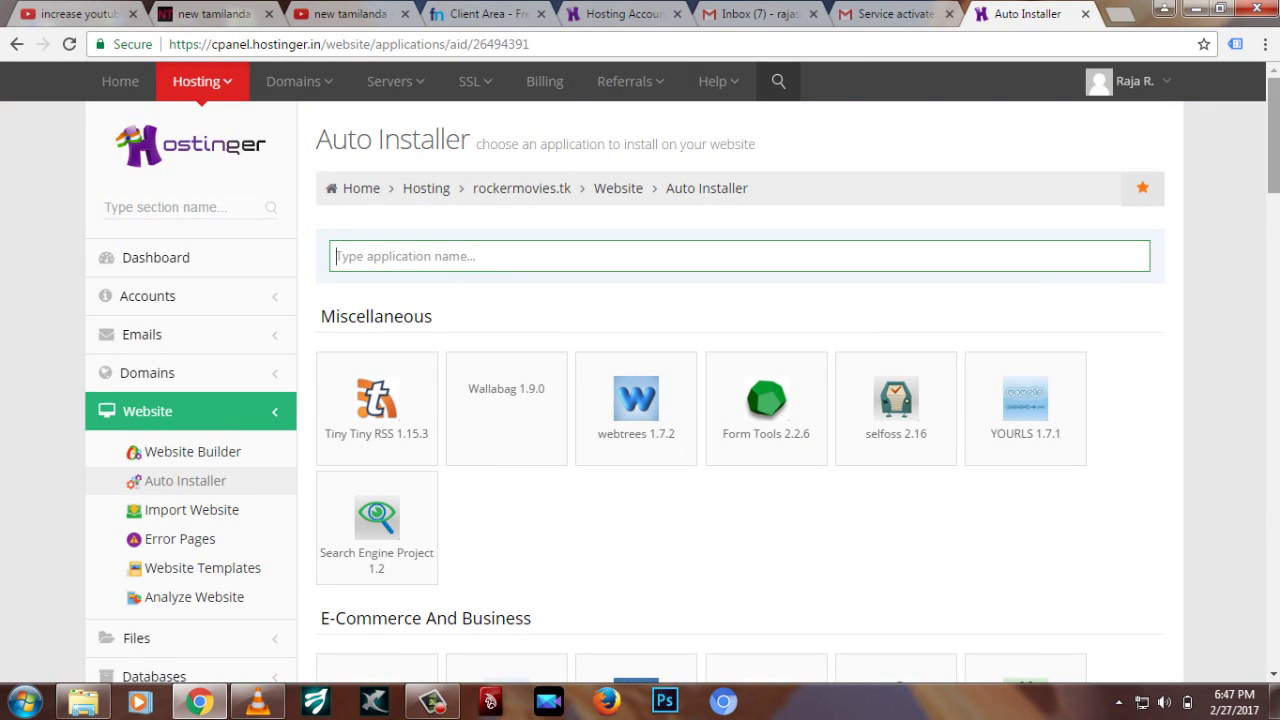
# - Find WordPress 4.7.2 among the content management applications and open its installation form
pyautogui.scroll(-5, 378, 277)
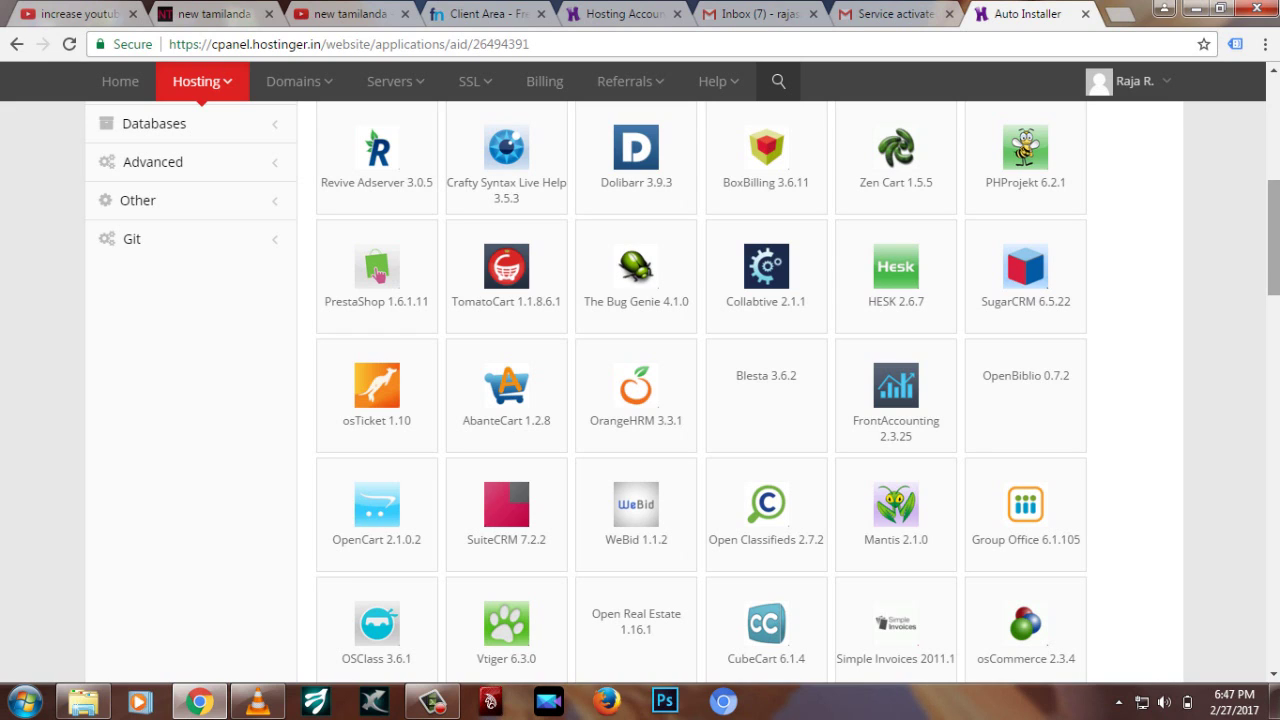
pyautogui.scroll(-5, 700, 390)
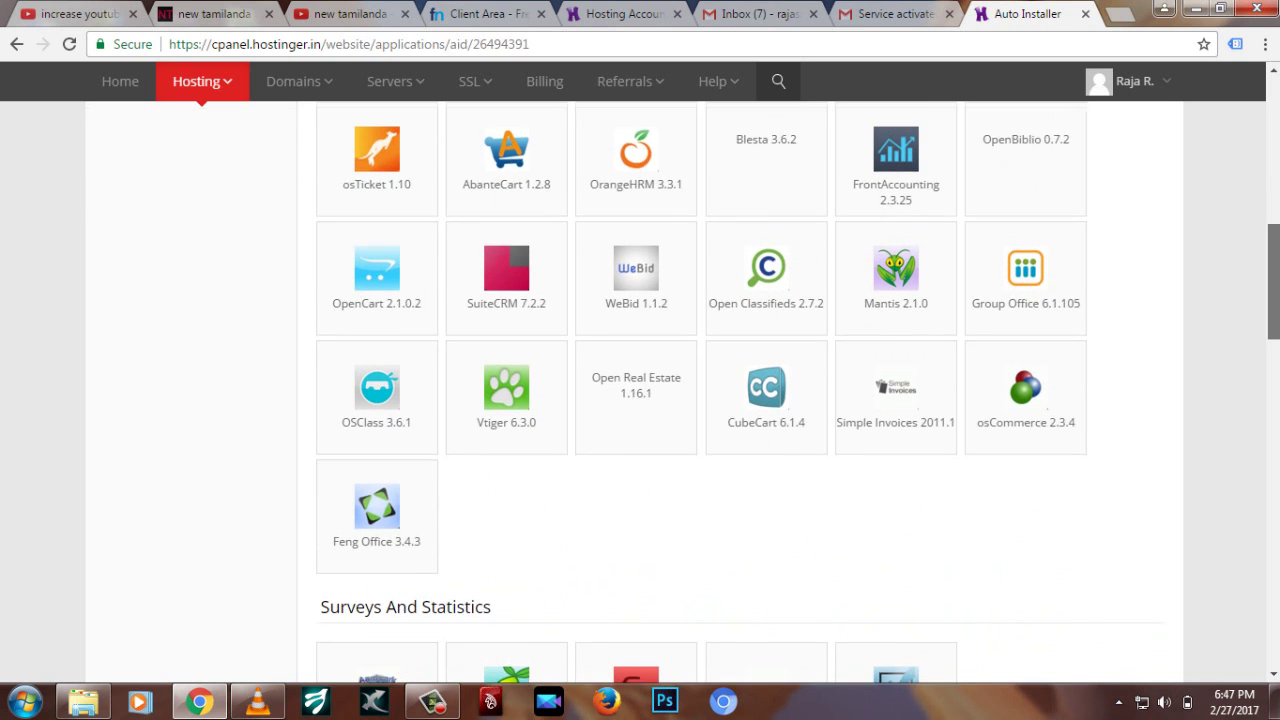
pyautogui.scroll(-2, 700, 390)
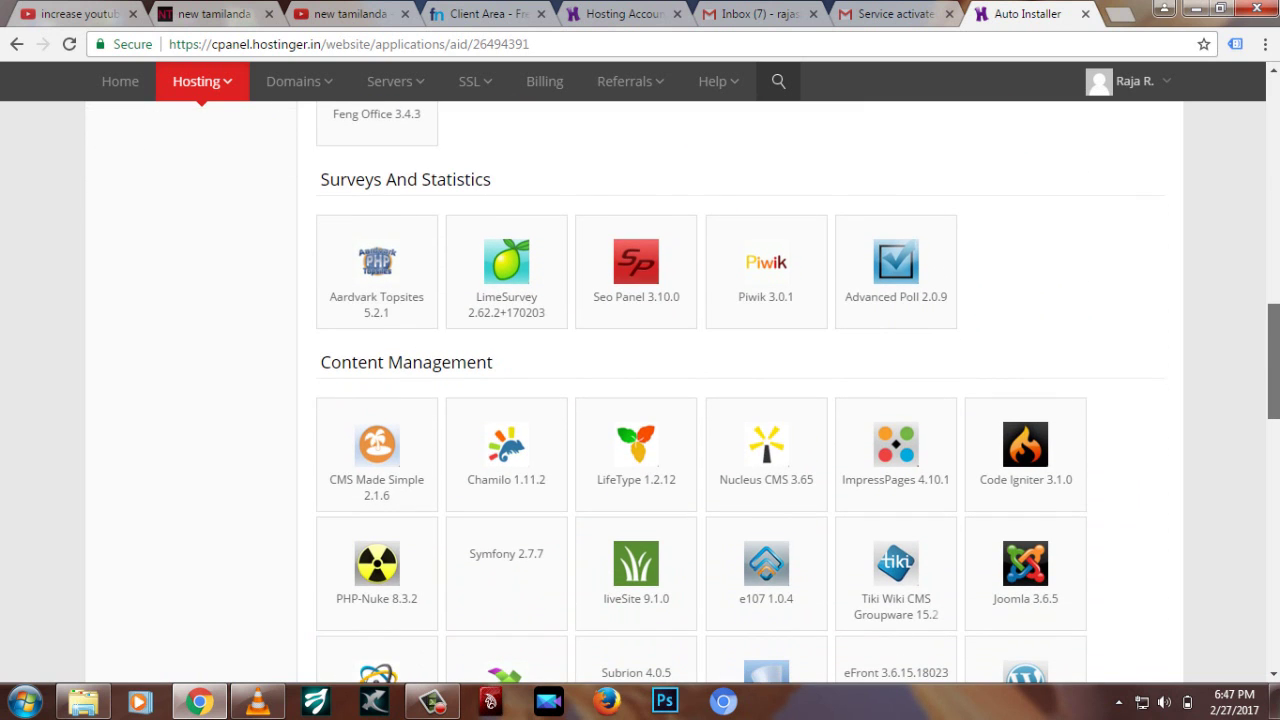
pyautogui.scroll(-3, 700, 390)
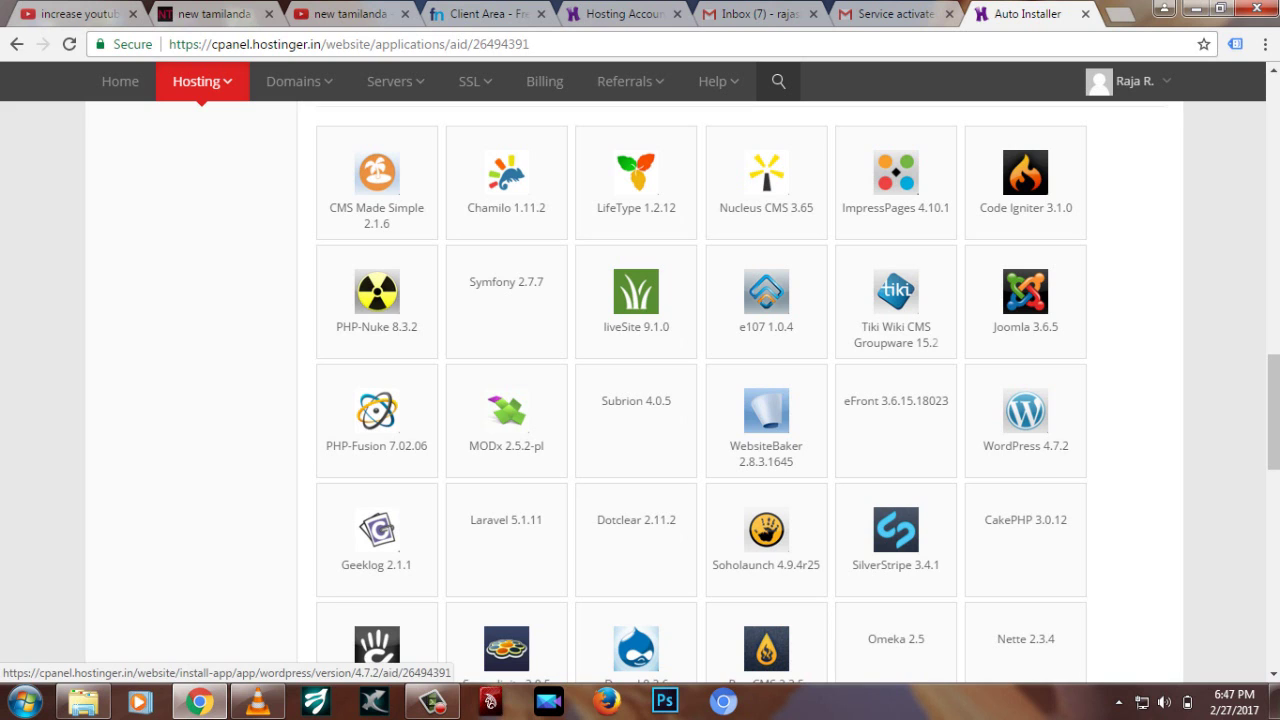
pyautogui.click(1025, 420)
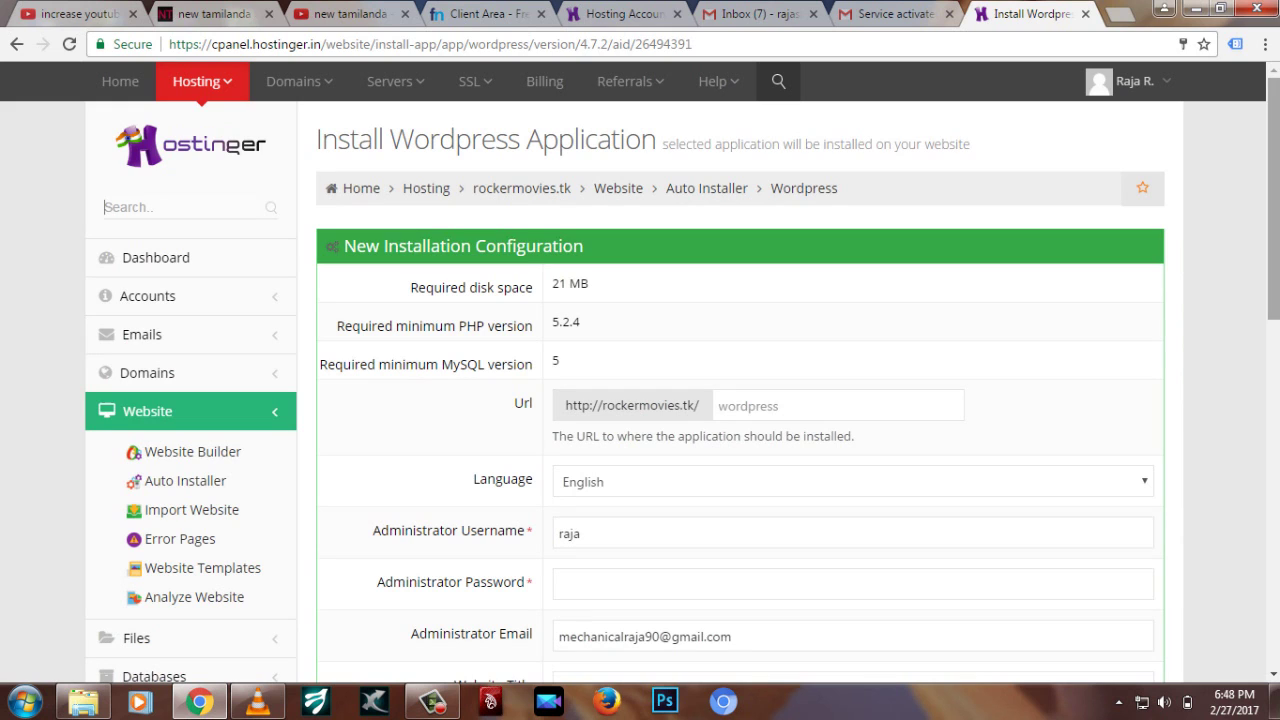
# - Replace the administrator username in the WordPress installation form with rockers
pyautogui.scroll(-2, 682, 380)
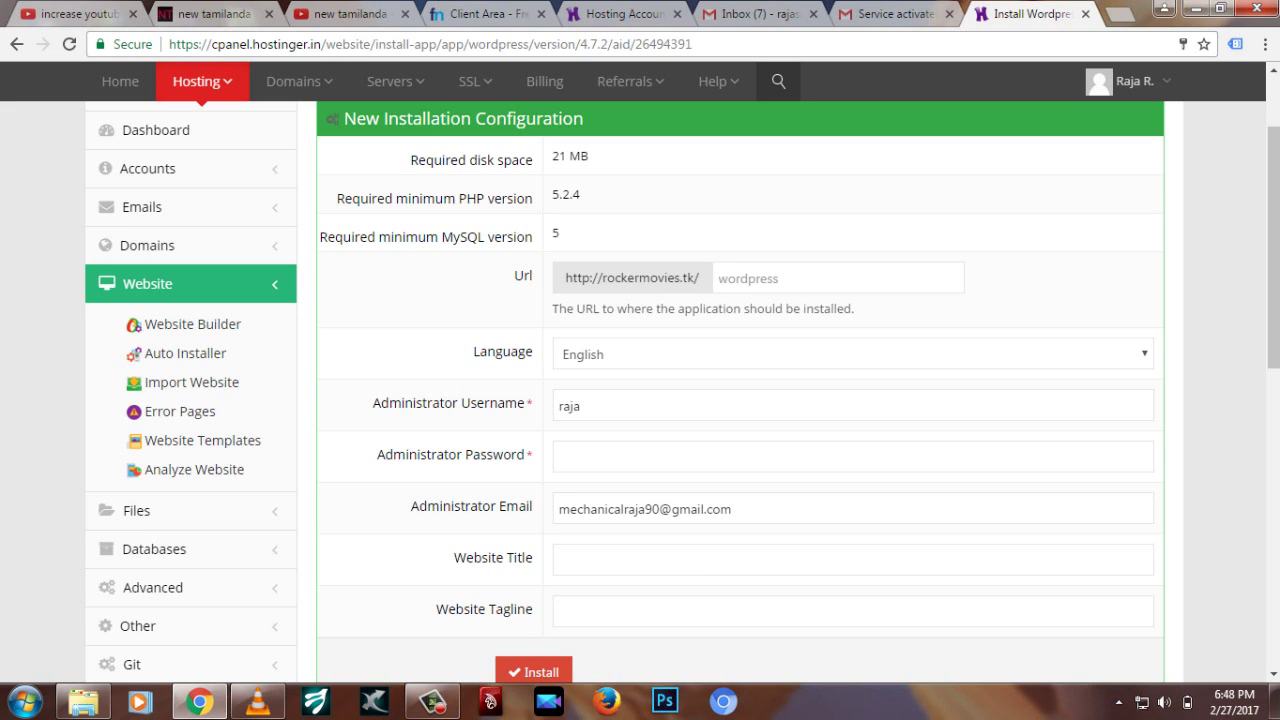
pyautogui.moveTo(1273, 248); pyautogui.dragTo(1273, 274)
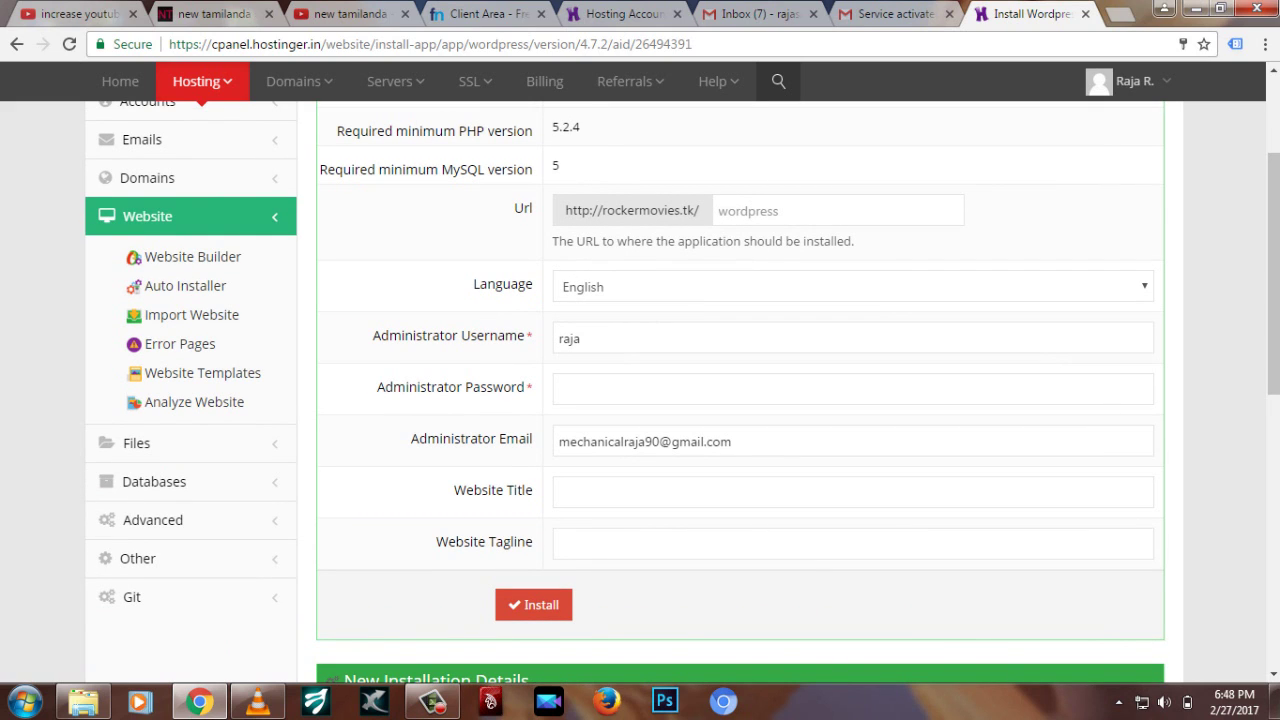
pyautogui.click(580, 338)
pyautogui.press('BackSpace')
pyautogui.press('BackSpace')
pyautogui.press('BackSpace')
pyautogui.press('BackSpace')
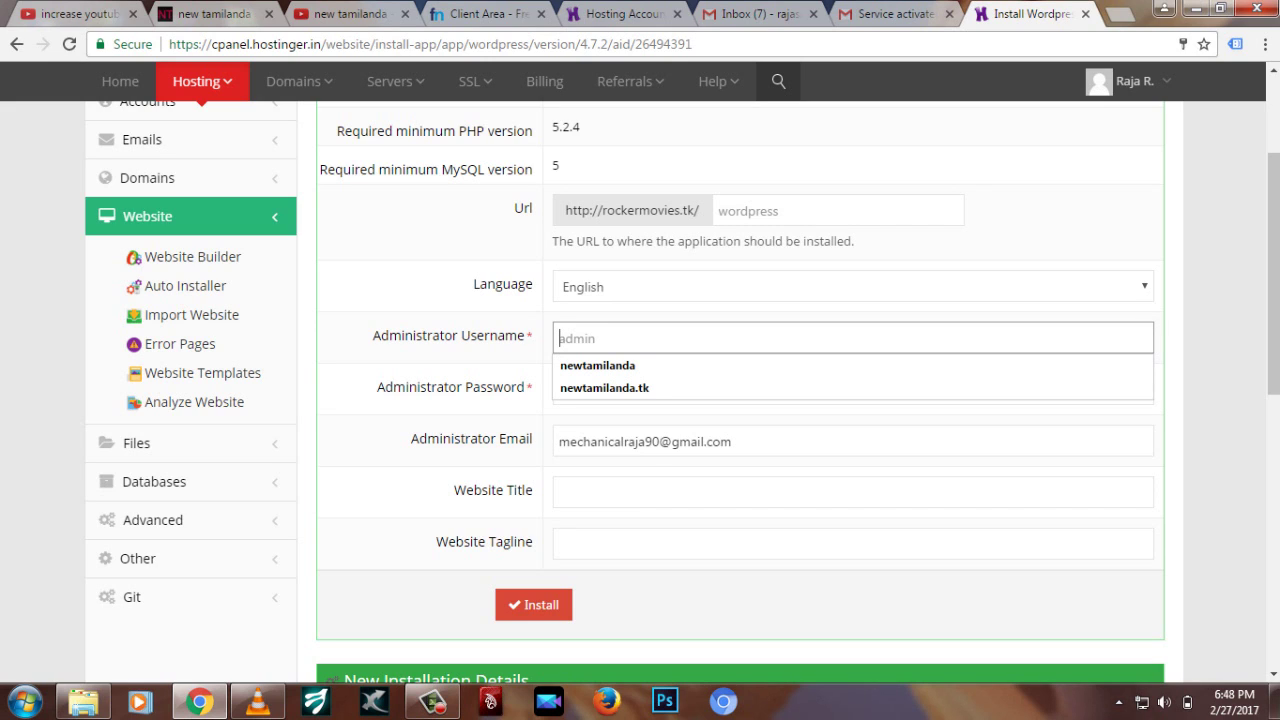
pyautogui.write('r')
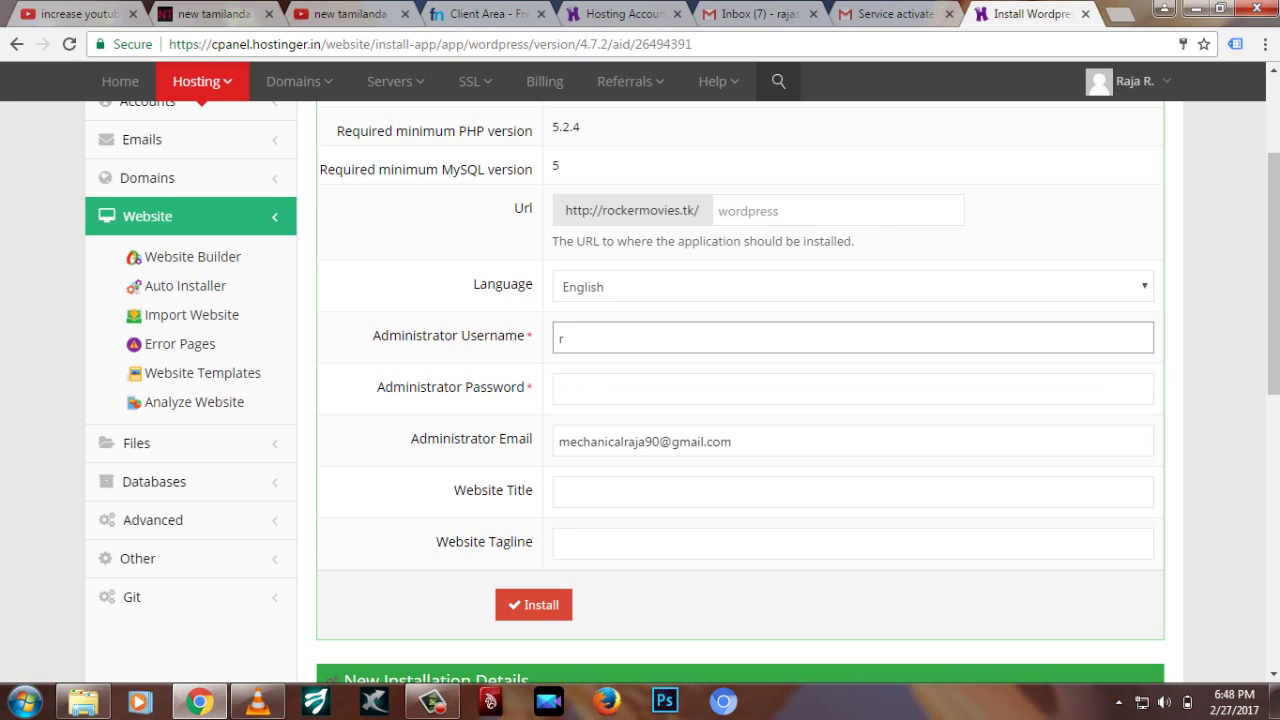
pyautogui.write('ockers')
# - Enter the administrator password for the new WordPress installation
pyautogui.click(853, 389)
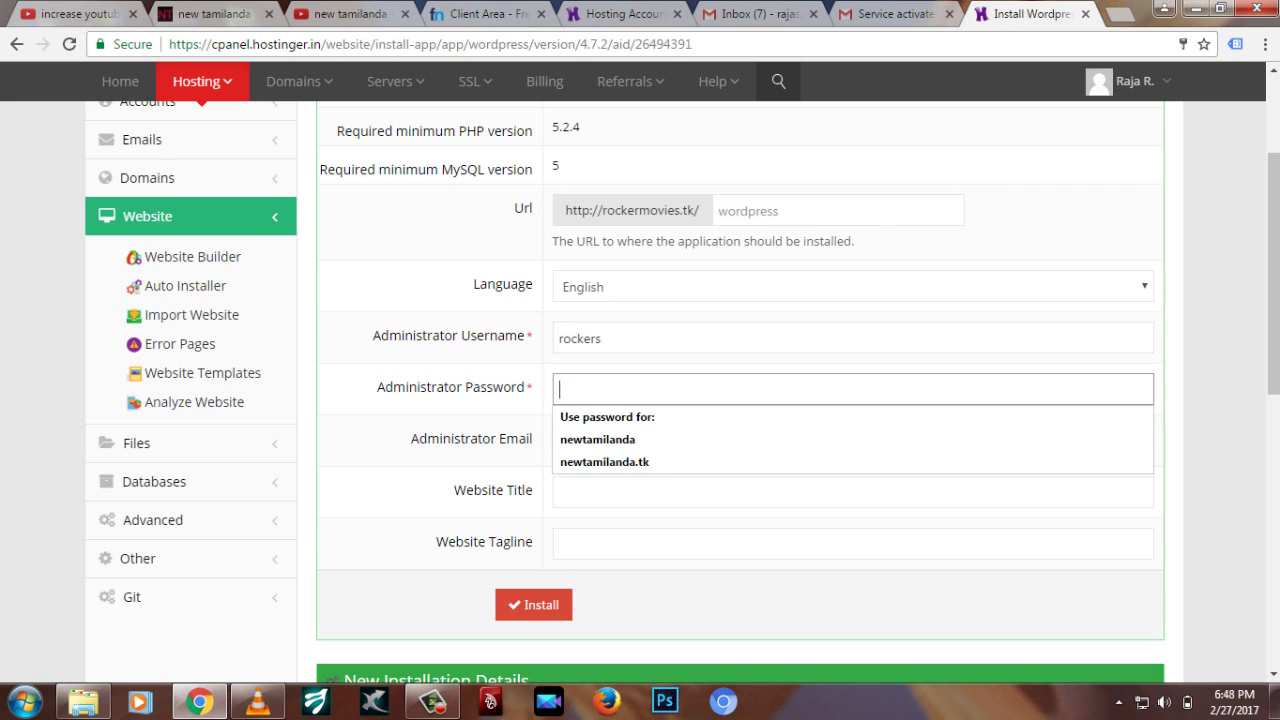
pyautogui.write('••')
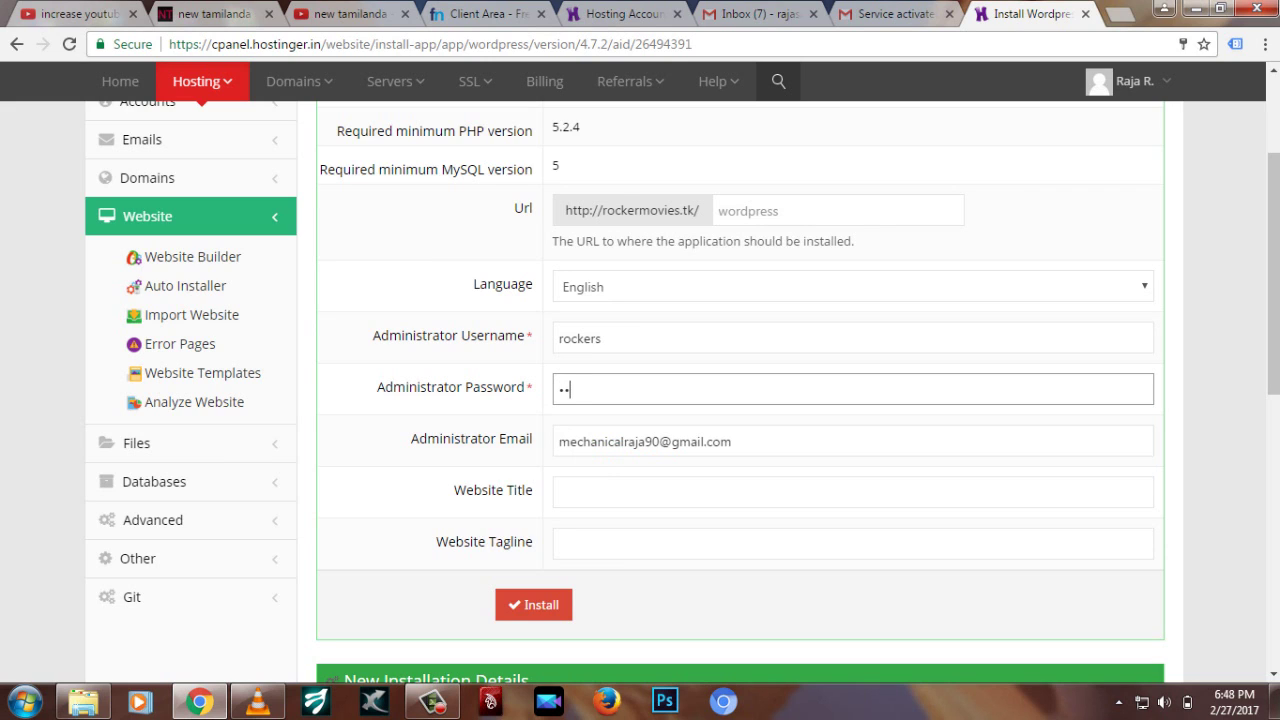
pyautogui.write('•••••••••••')
# - Set the website title to "rocker movies" and the website tagline to "movies"
pyautogui.click(650, 492)
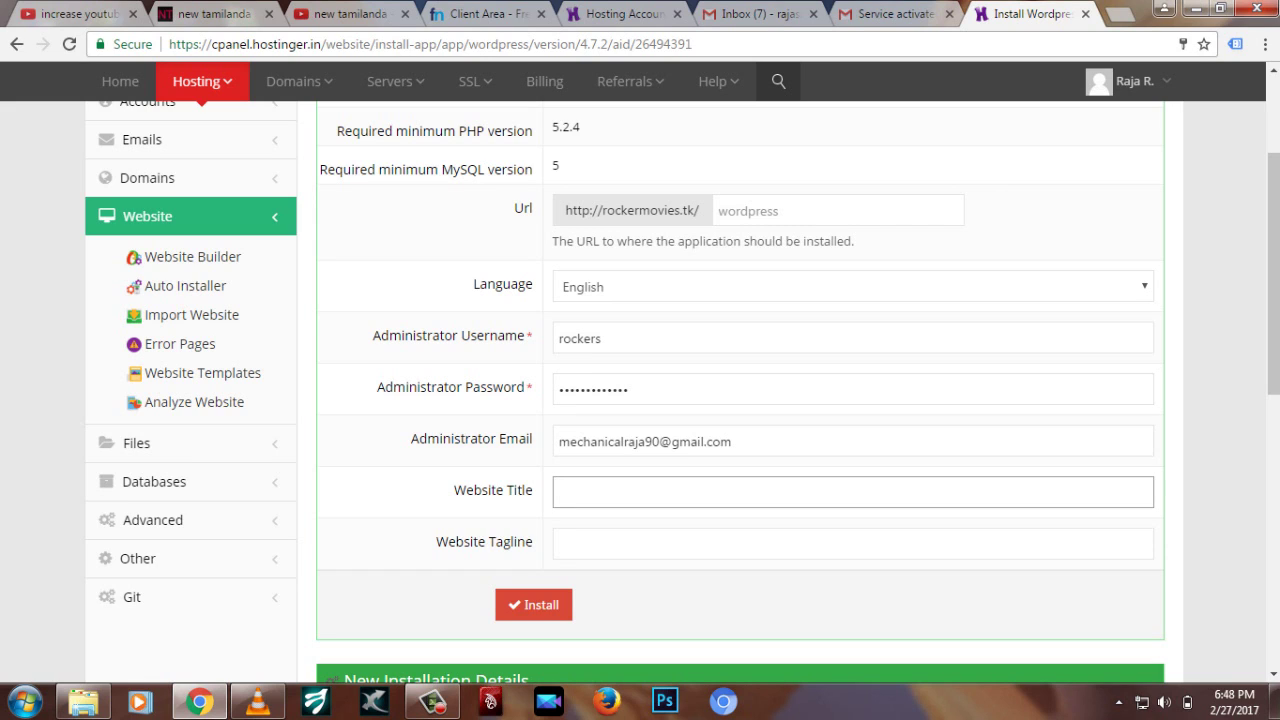
pyautogui.write('rocker movies')
pyautogui.click(560, 543)
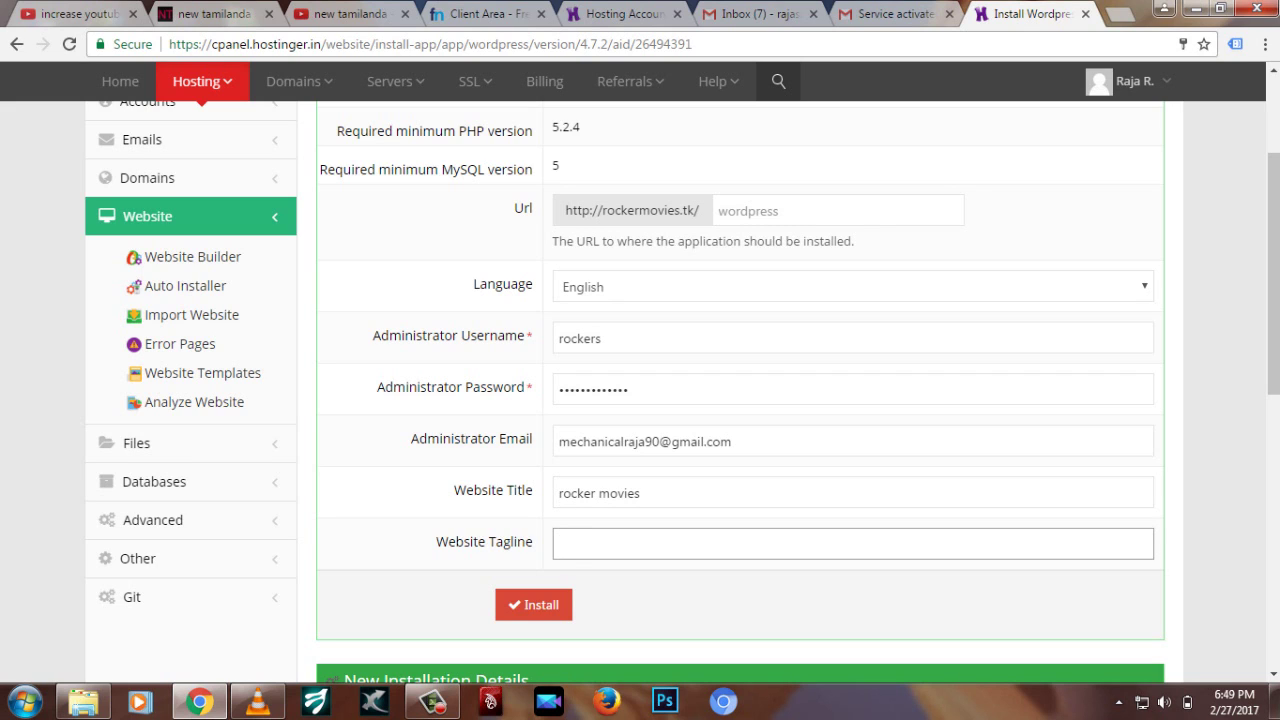
pyautogui.write('movies')
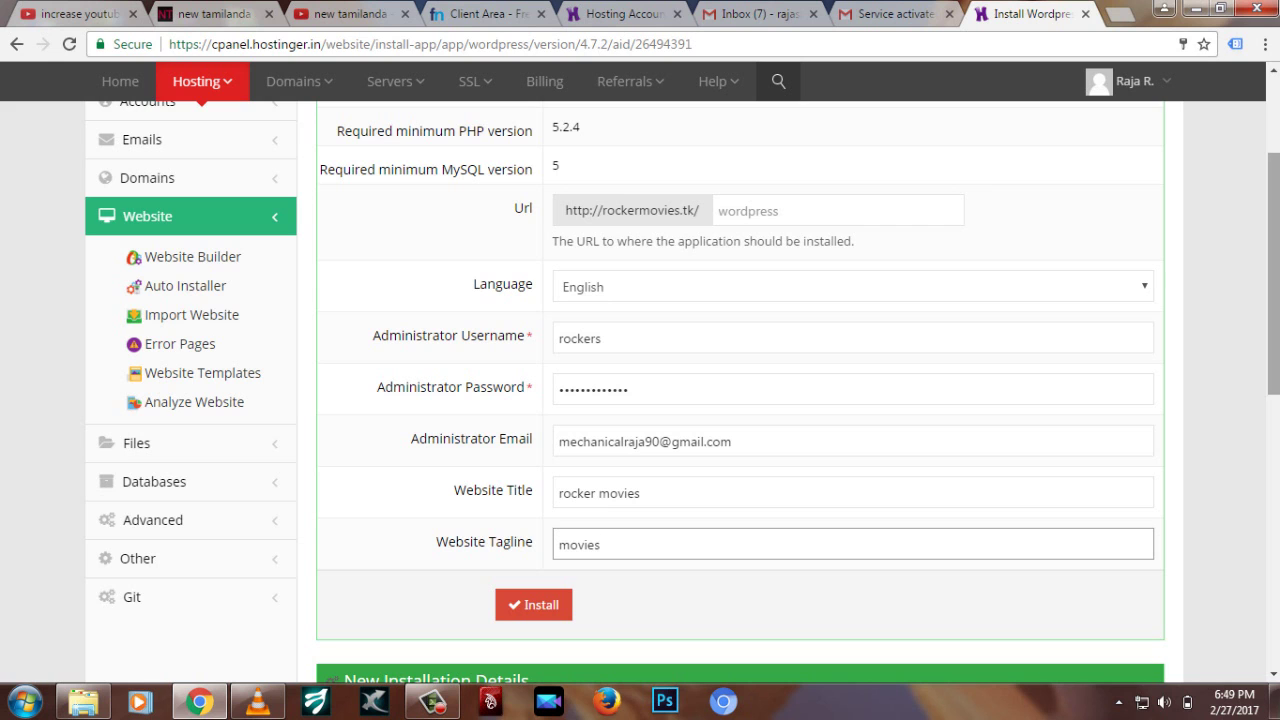
# - Review the WordPress installation settings and start the installation on rockermovies.tk
pyautogui.scroll(2, 1273, 350)
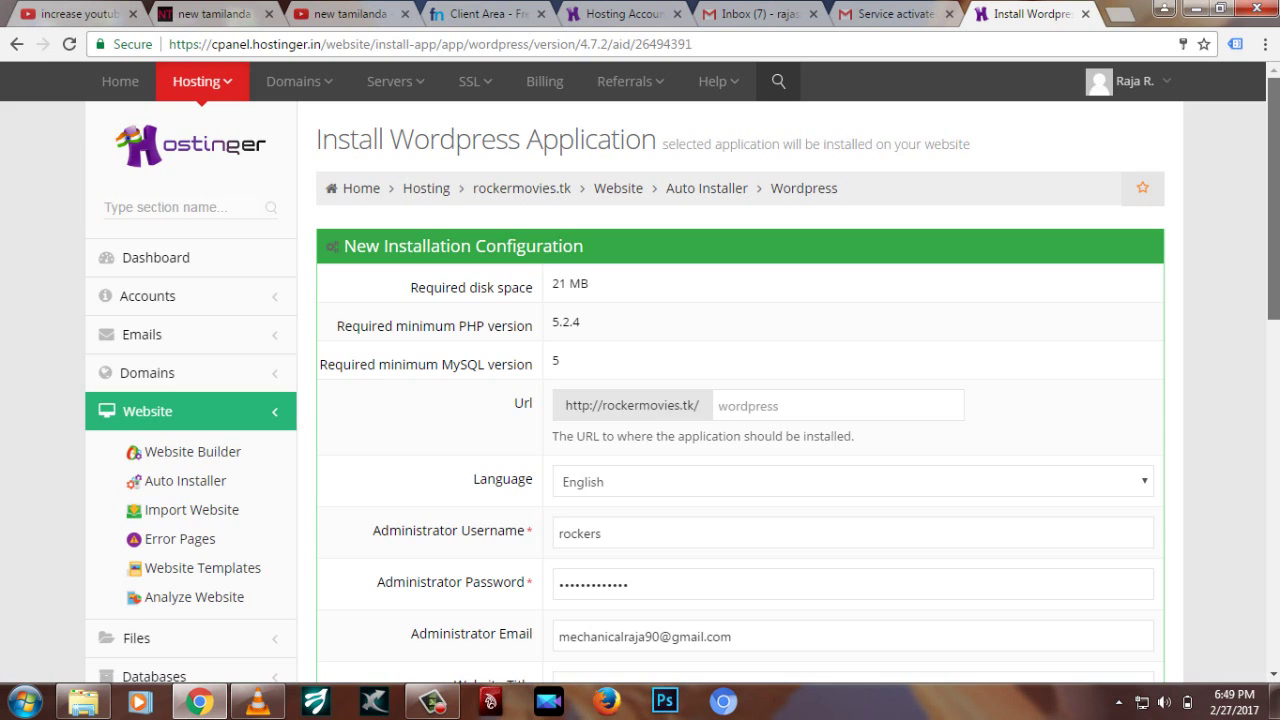
pyautogui.scroll(-3, 740, 400)
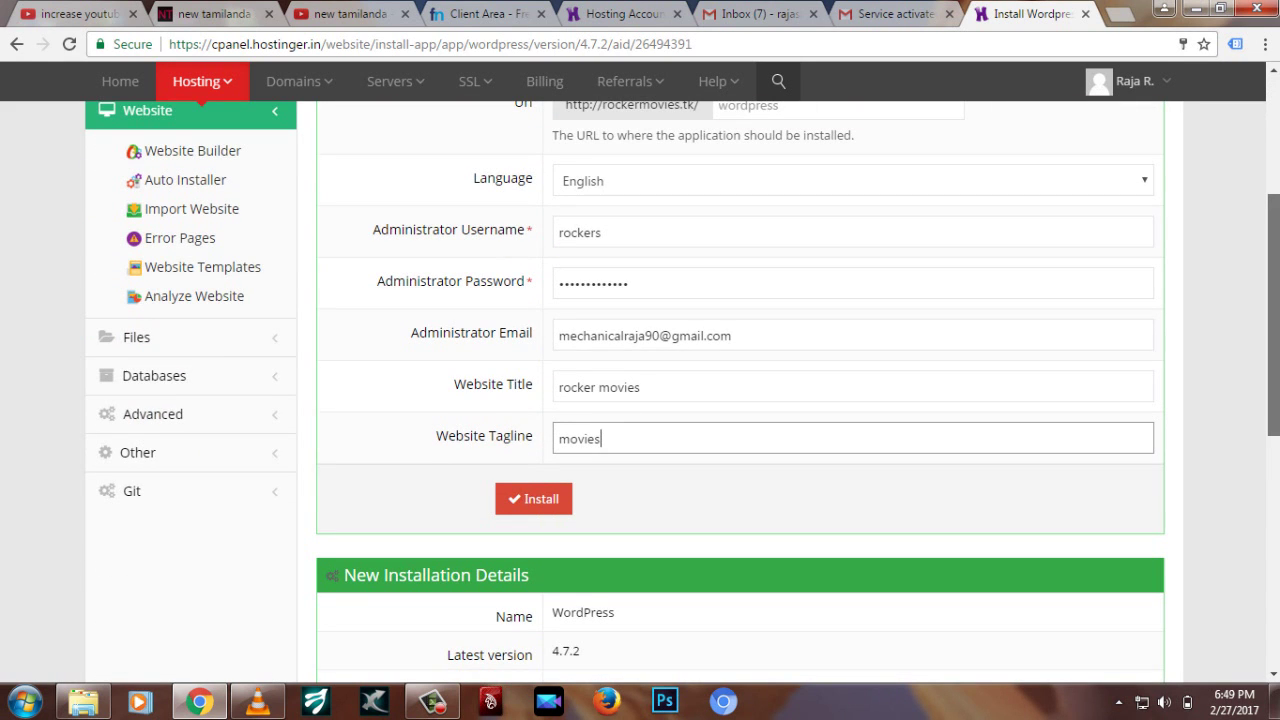
pyautogui.scroll(-2, 680, 390)
pyautogui.scroll(2, 680, 390)
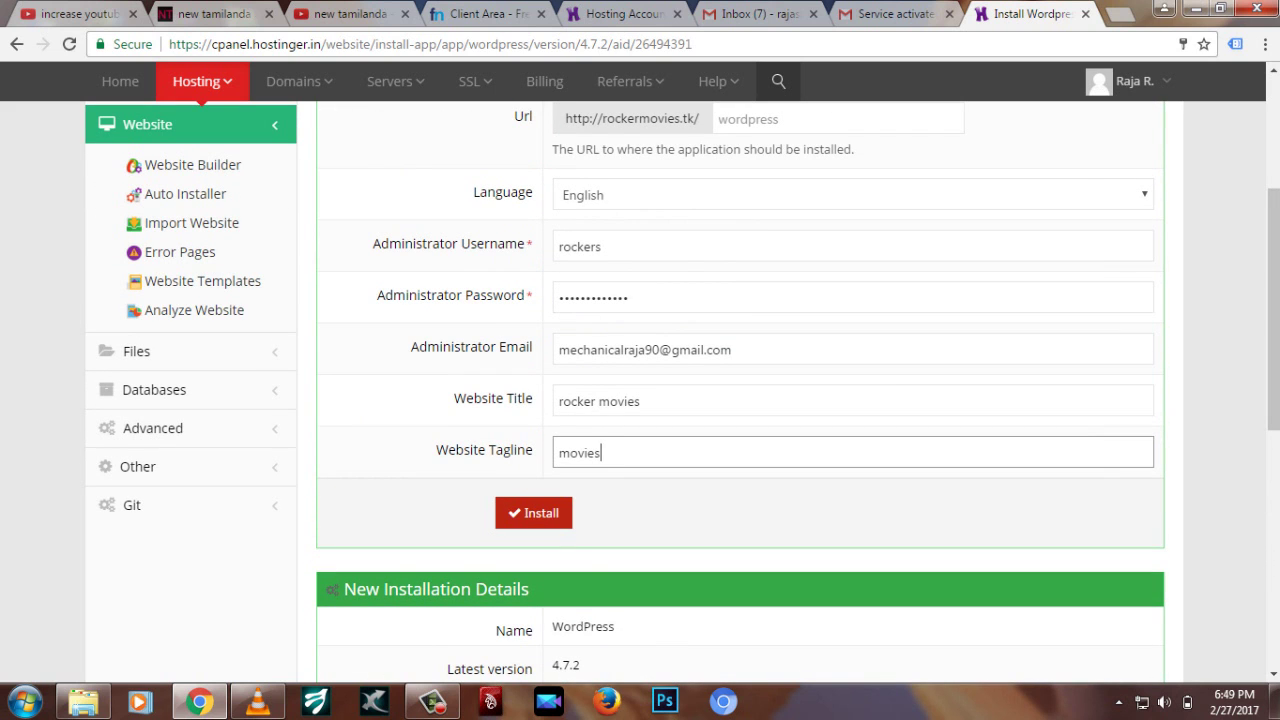
pyautogui.click(533, 512)
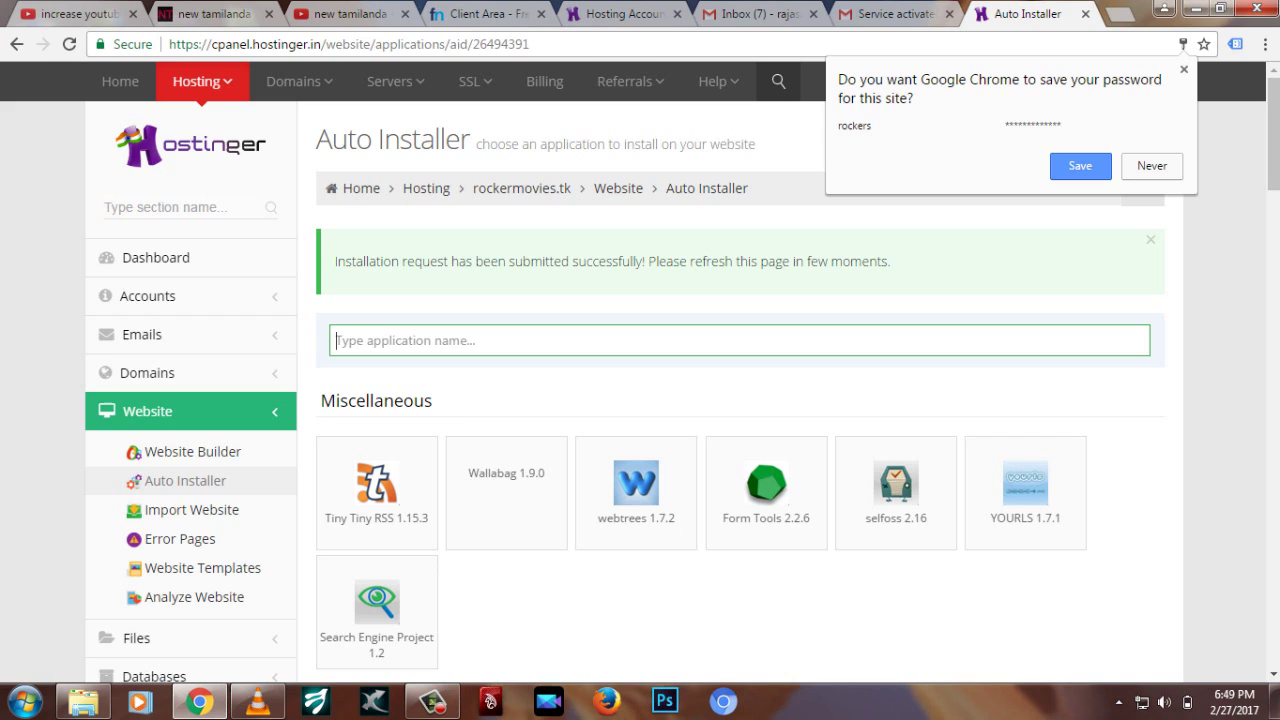
# - Dismiss the browser's offer to save the password and reload the Auto Installer page to check the installed versions
pyautogui.click(1200, 97)
pyautogui.click(1130, 81)
pyautogui.click(336, 340)
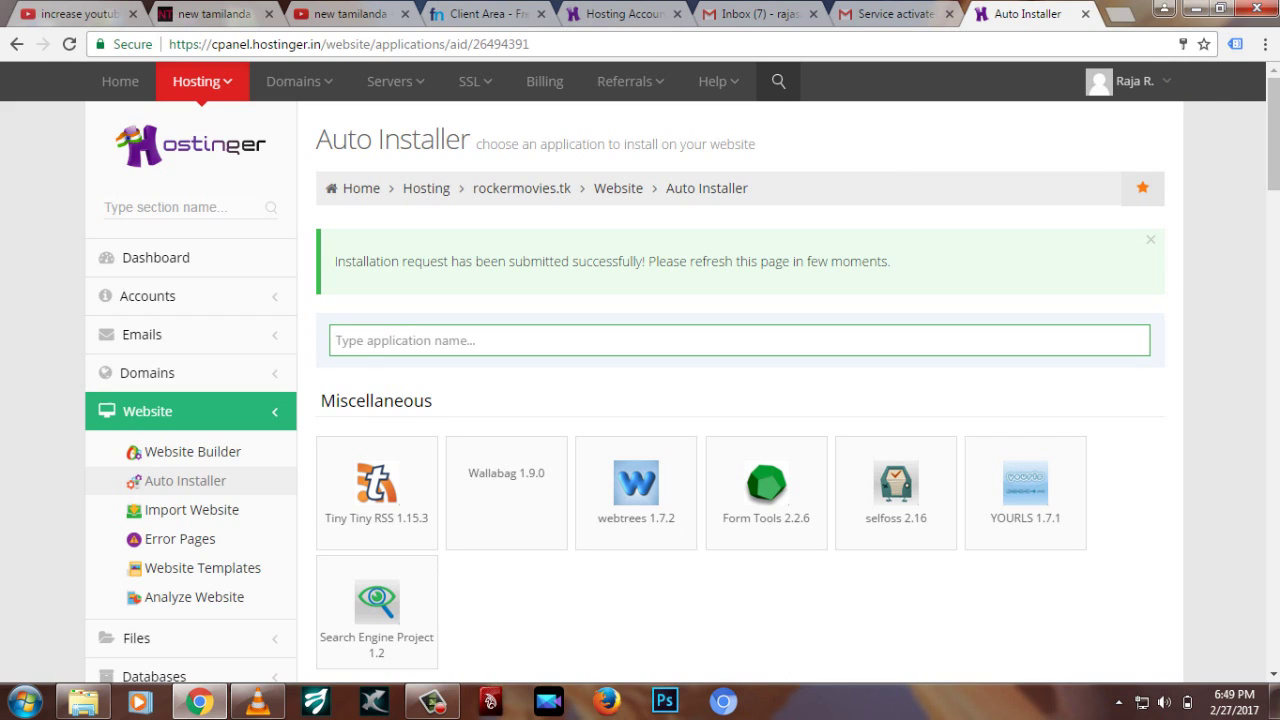
pyautogui.hotkey('ctrl', 'l')
pyautogui.press('Return')
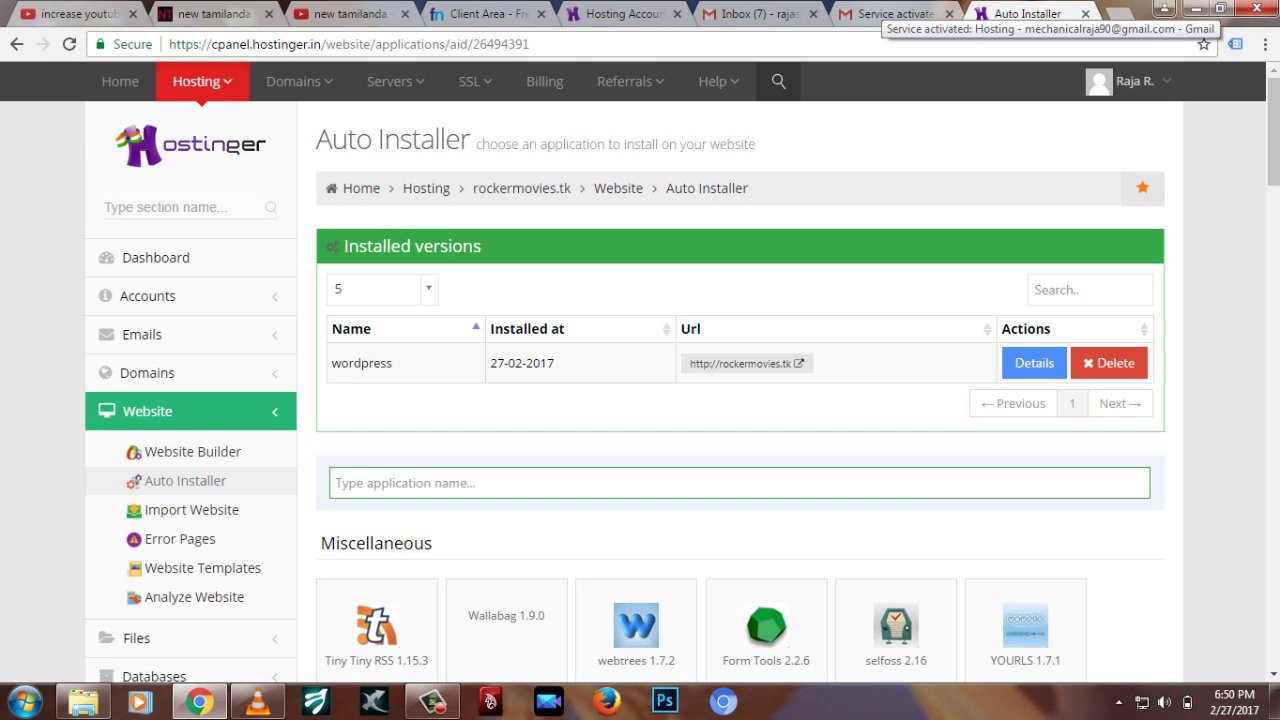
# - Switch to Gmail, open the Hostinger Auto Installer "WordPress installed" message and follow its rockermovies.tk/wp-admin link
pyautogui.click(876, 14)
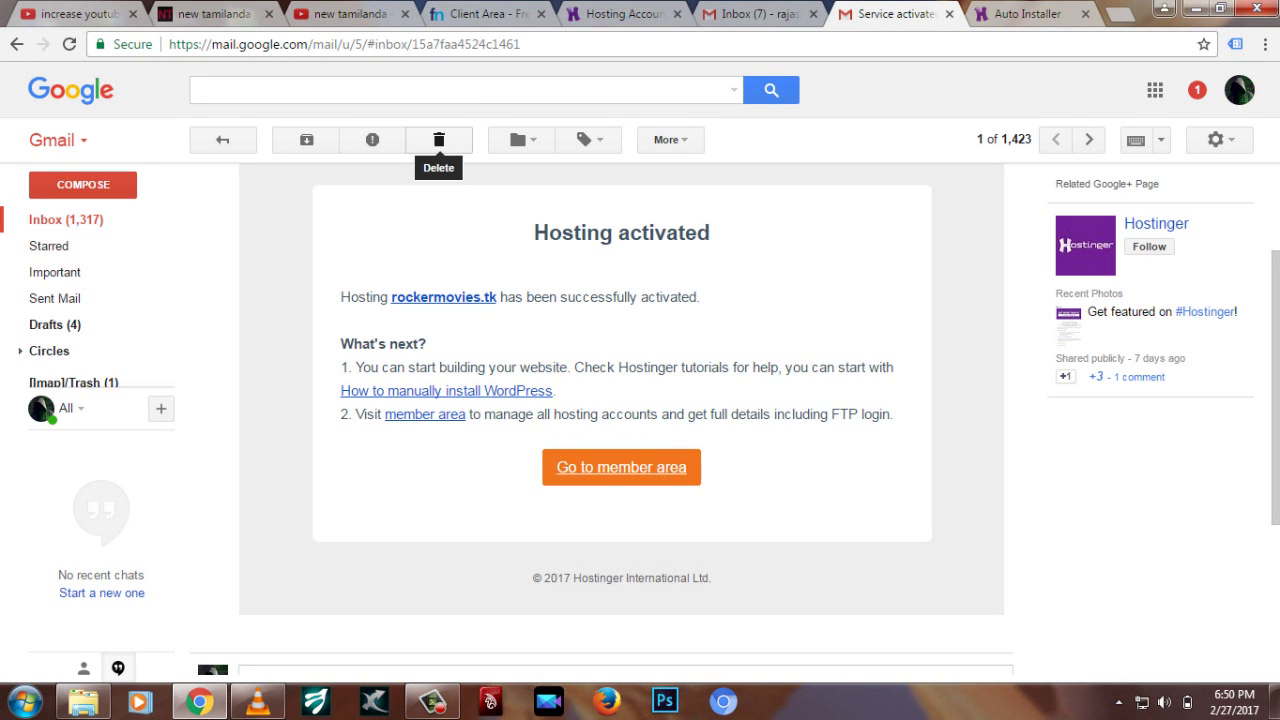
pyautogui.click(222, 140)
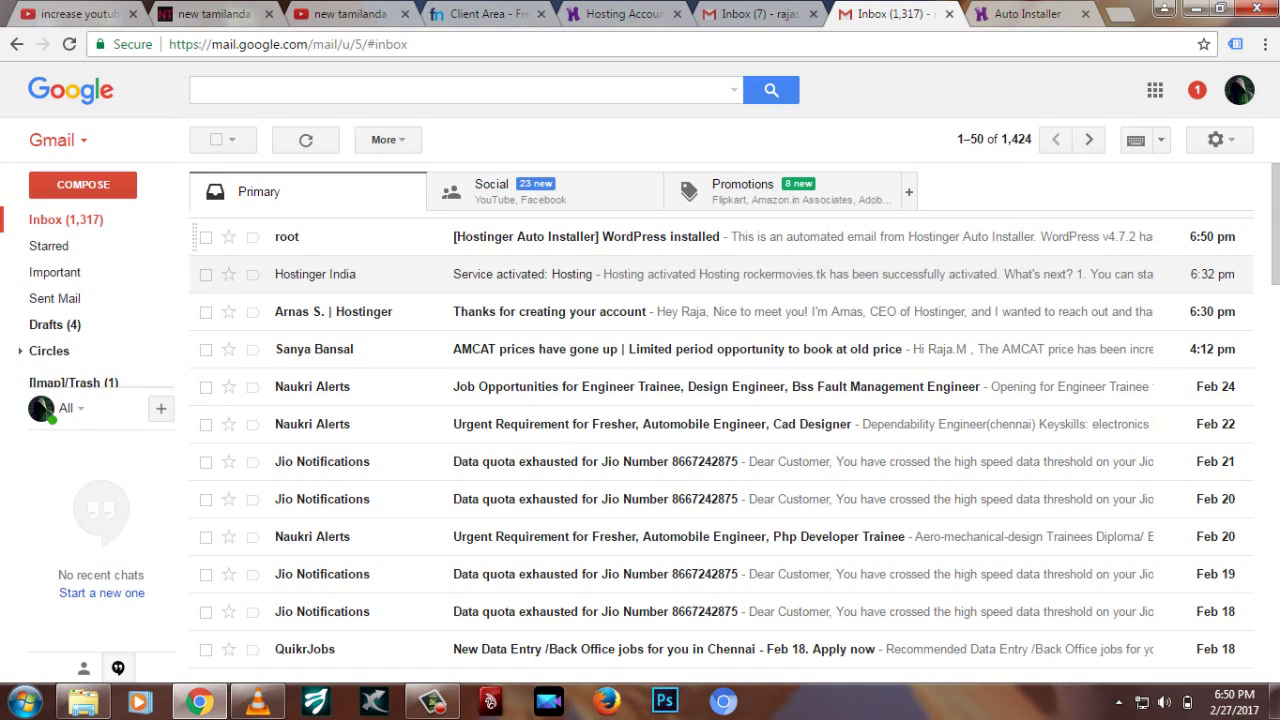
pyautogui.click(586, 236)
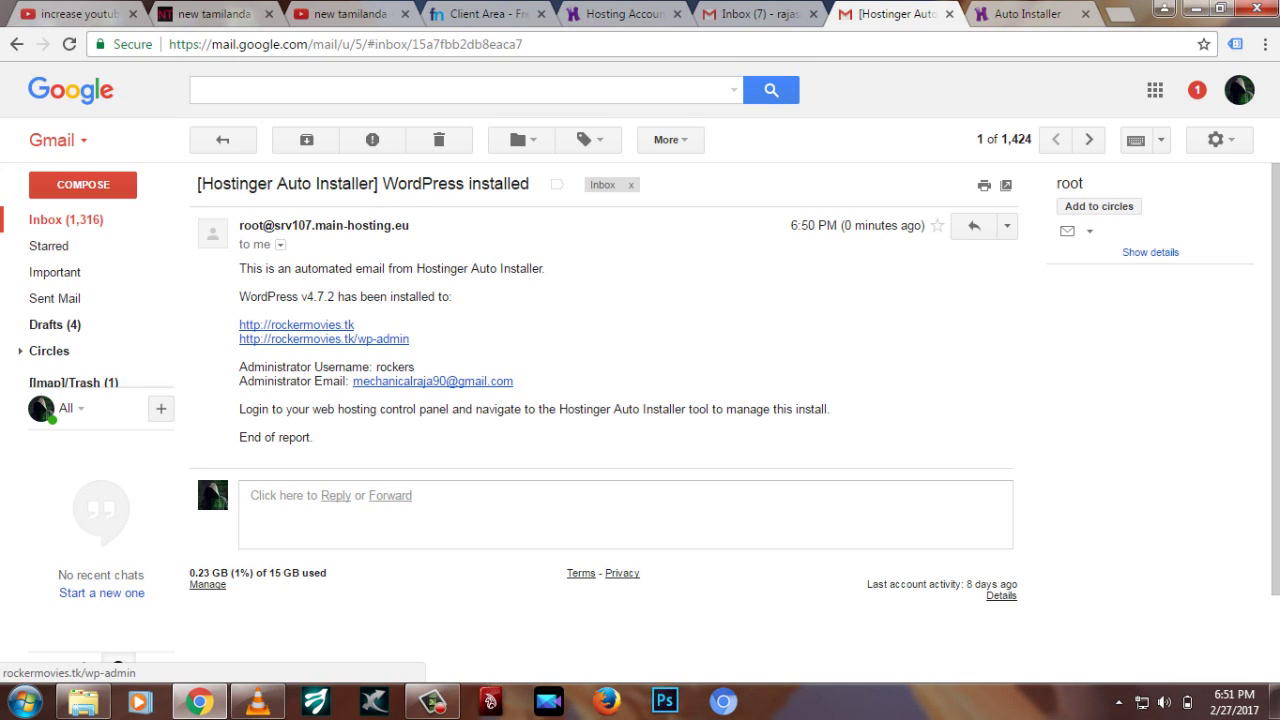
pyautogui.click(324, 339)
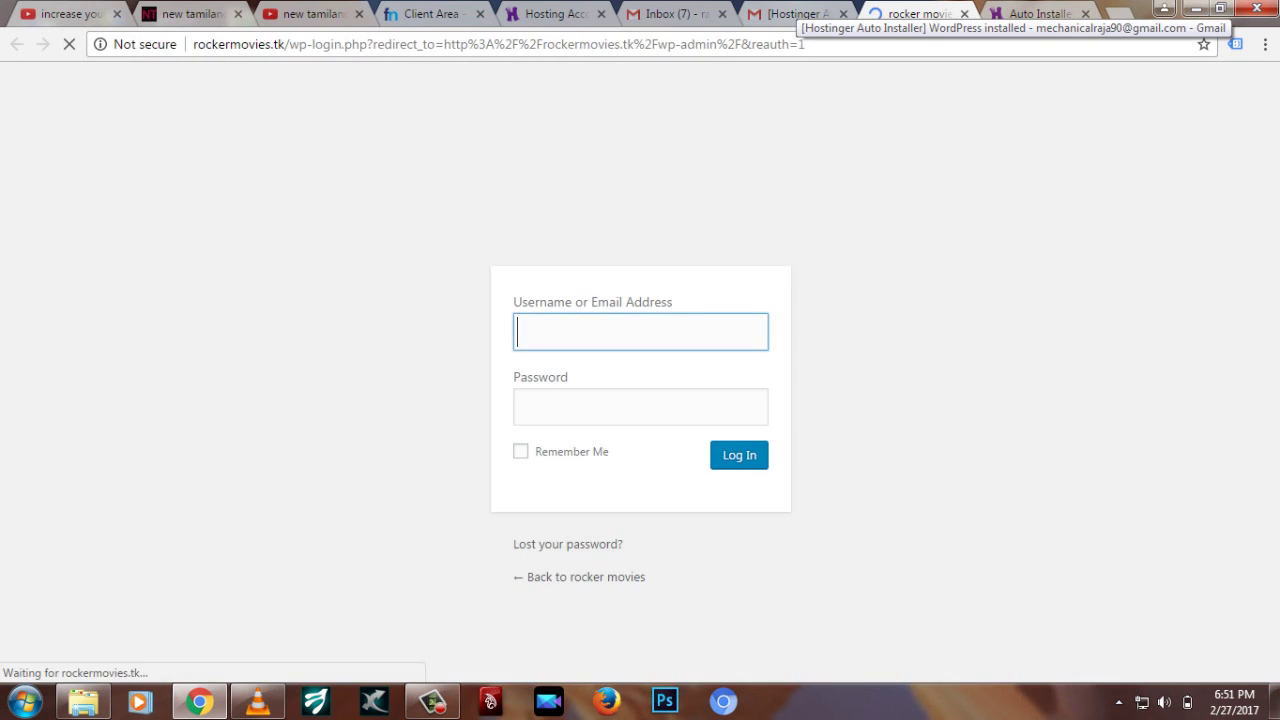
# - Return to the "WordPress installed" email and copy the administrator username from it
pyautogui.click(795, 13)
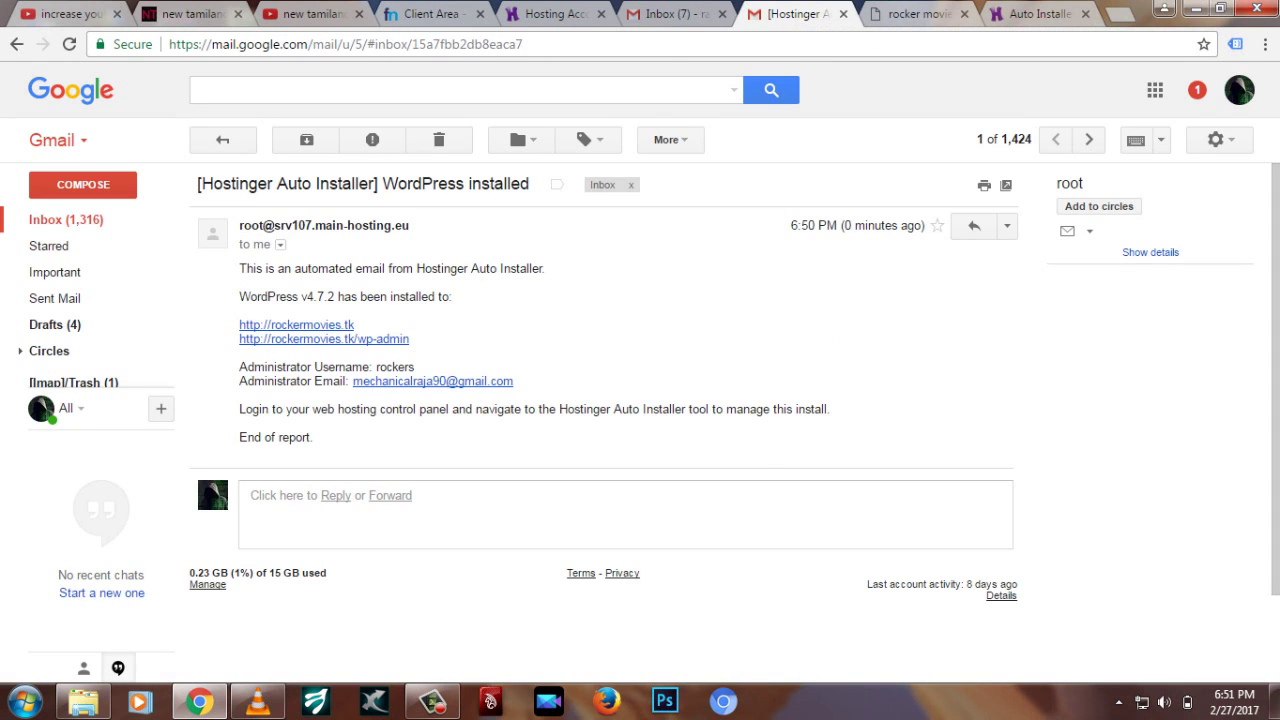
pyautogui.hotkey('ctrl', 'Tab')
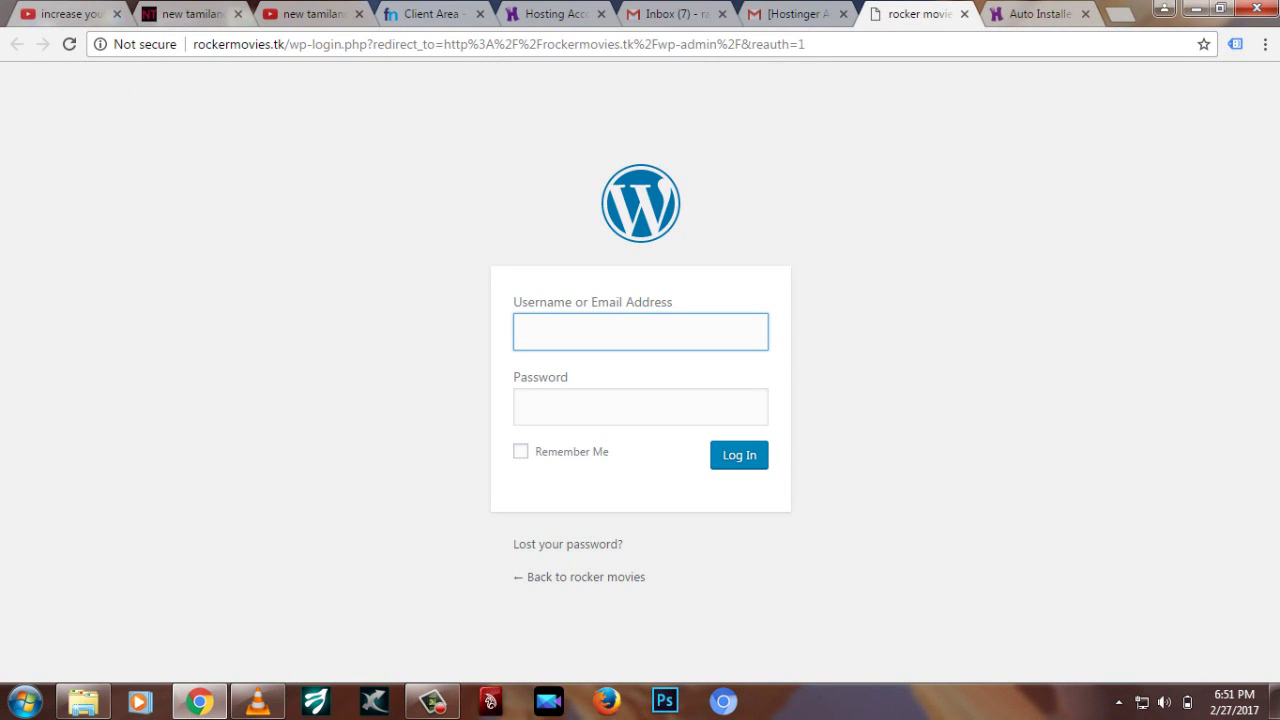
pyautogui.hotkey('ctrl', 'shift', 'Tab')
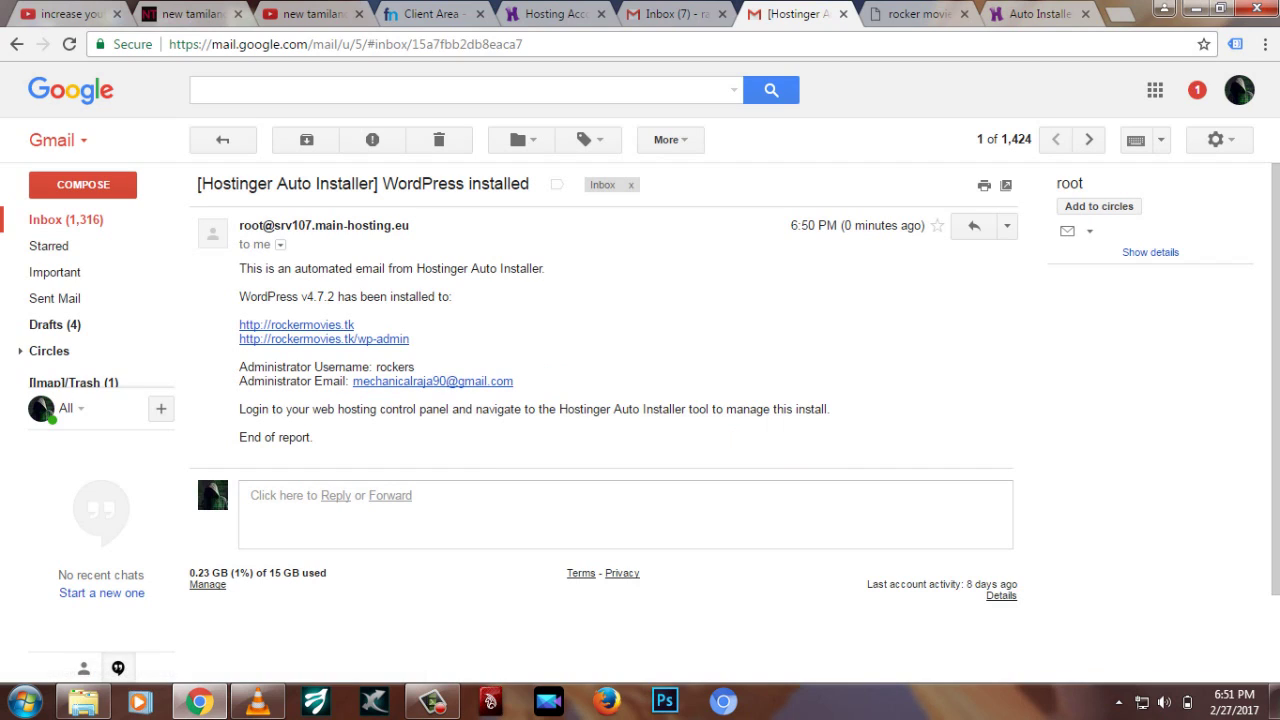
pyautogui.moveTo(414, 367); pyautogui.dragTo(379, 367)
pyautogui.hotkey('ctrl', 'c')
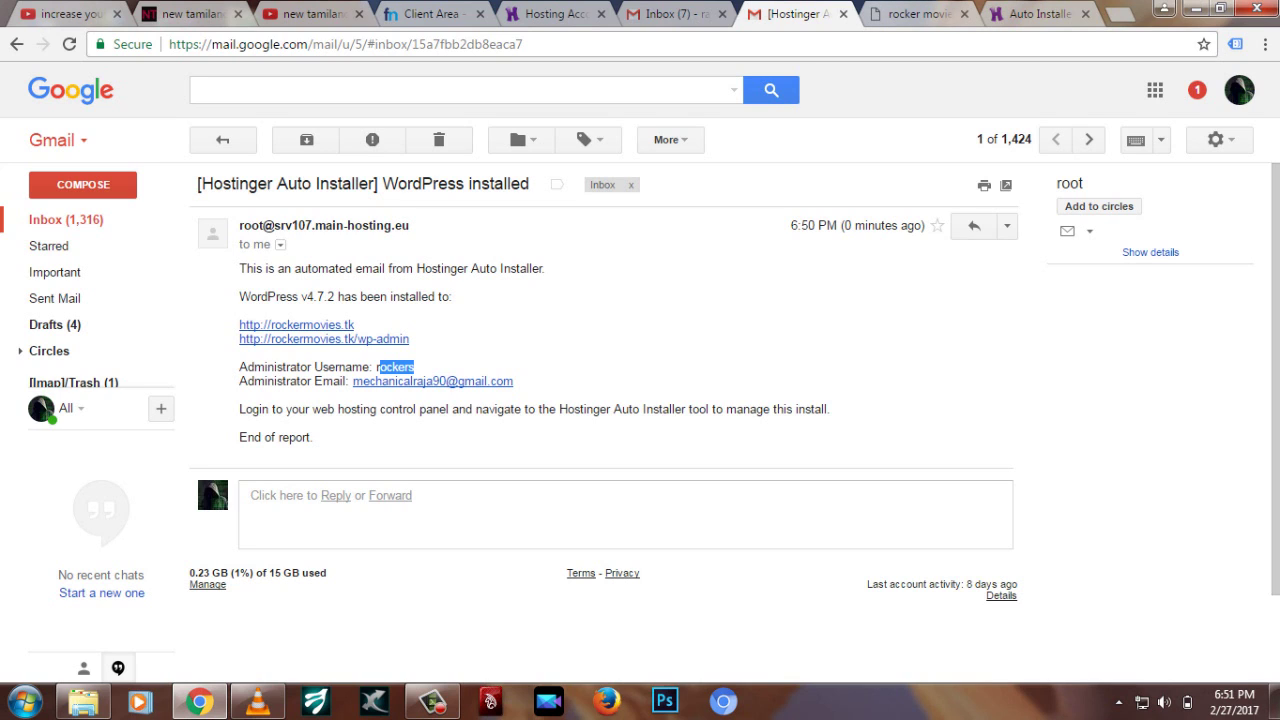
# - Fill the WordPress login form's username field with the copied administrator username, adding its missing first letter
pyautogui.hotkey('ctrl', 'Tab')
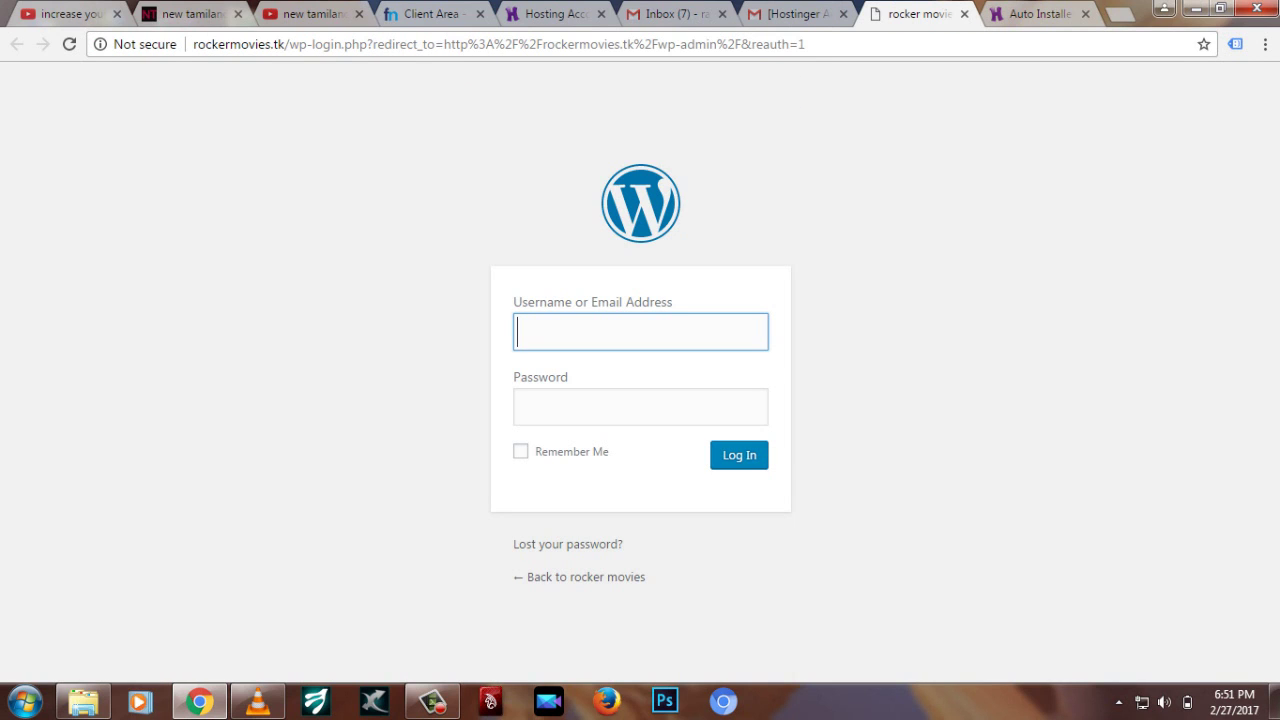
pyautogui.hotkey('ctrl', 'v')
pyautogui.press('Left')
pyautogui.press('Left')
pyautogui.press('Left')
pyautogui.press('Left')
pyautogui.press('Left')
pyautogui.press('Left')
pyautogui.write('r')
# - Enter the account password, log in to the WordPress admin area and dismiss the browser's offer to save the password
pyautogui.press('Tab')
pyautogui.write('•••')
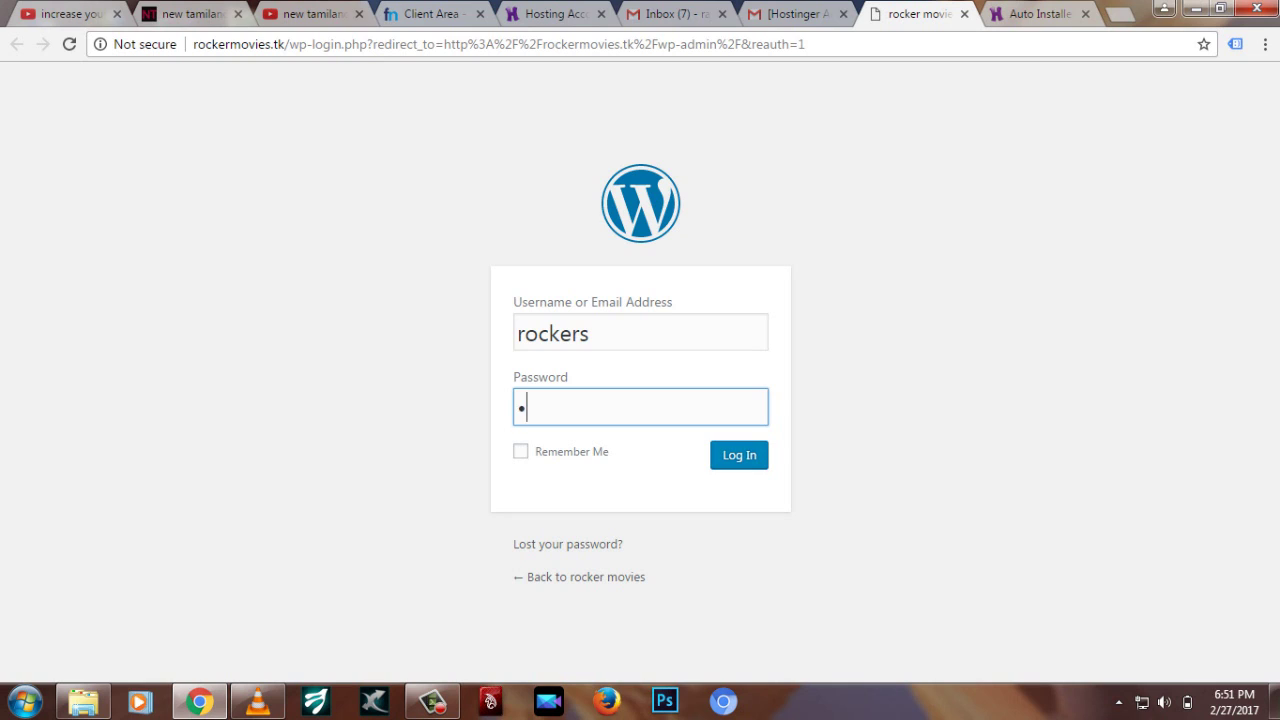
pyautogui.write('••••••••••')
pyautogui.press('Return')
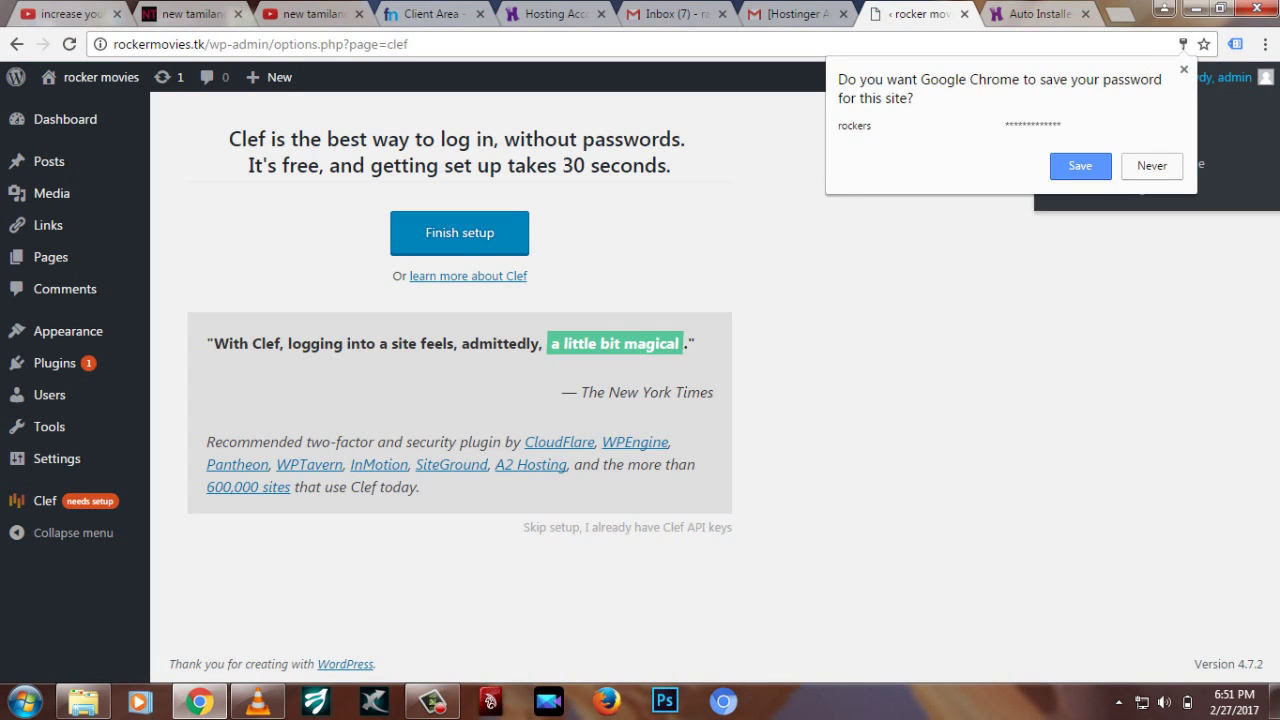
pyautogui.click(1184, 69)
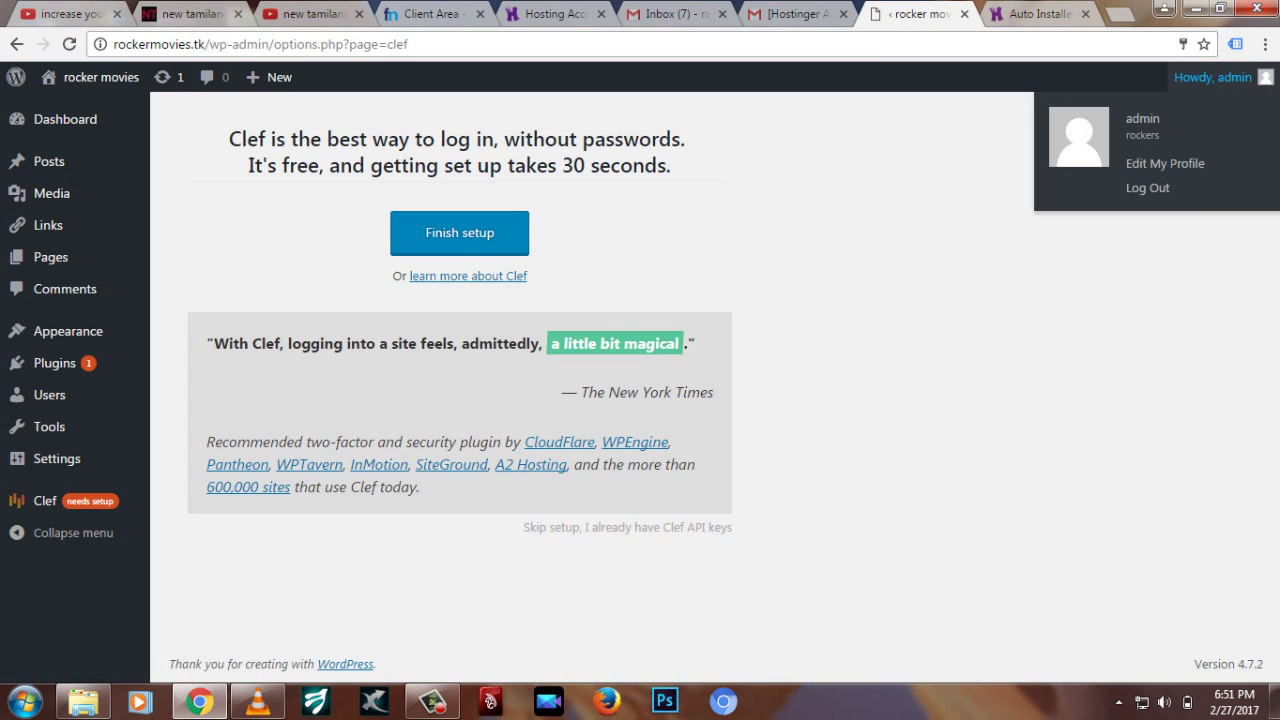
# - Visit the live rockermovies.tk site, look over its front page and posts, and return to the WordPress admin area
pyautogui.moveTo(95, 77)
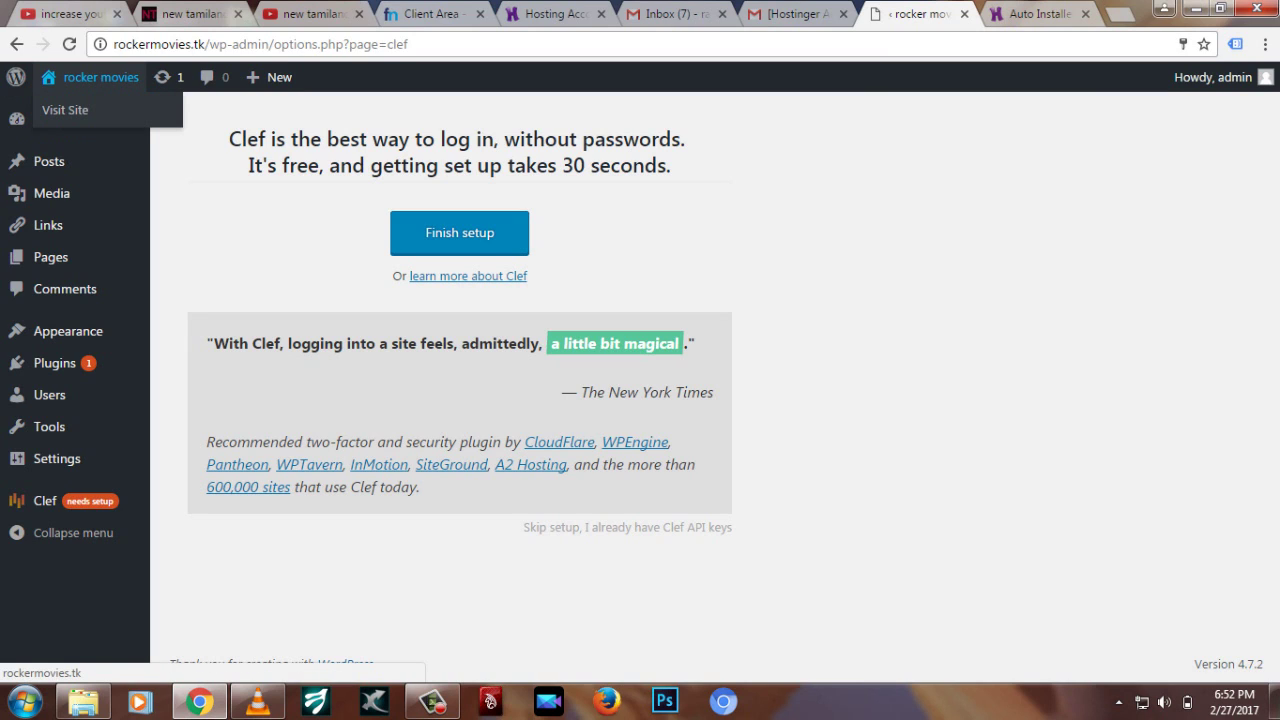
pyautogui.click(65, 110)
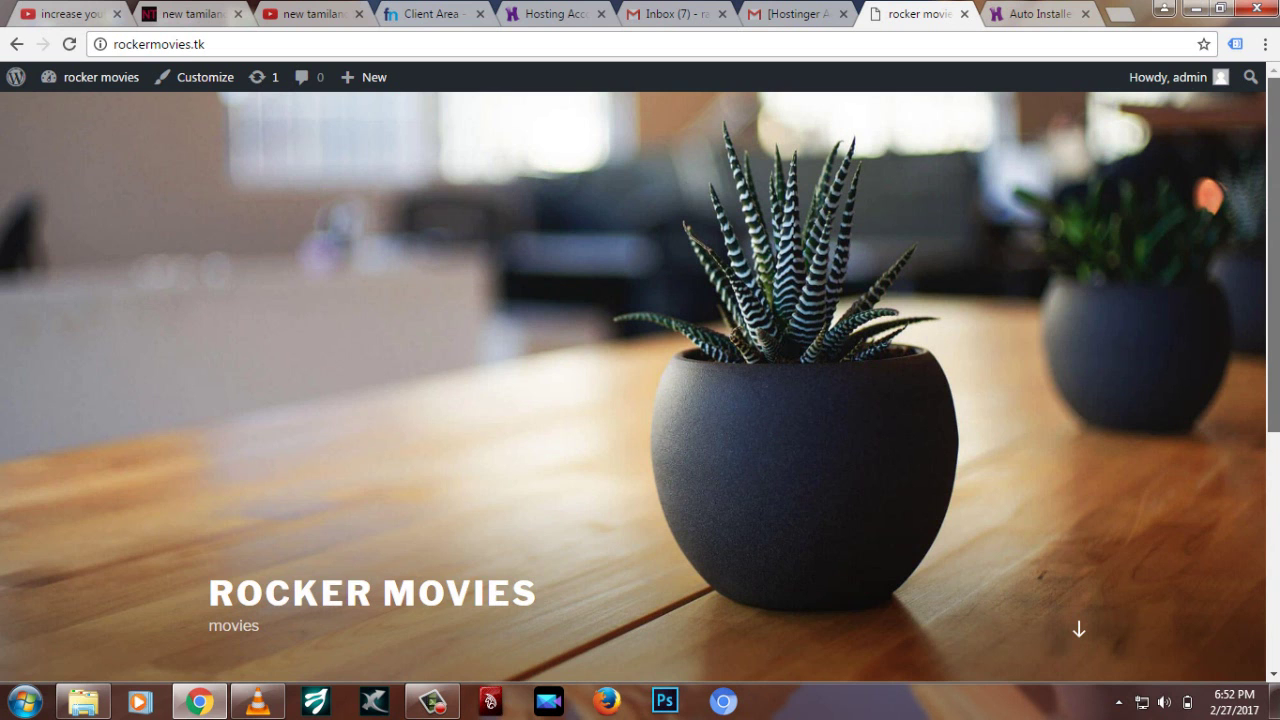
pyautogui.scroll(-3, 1273, 255)
pyautogui.scroll(-2, 633, 380)
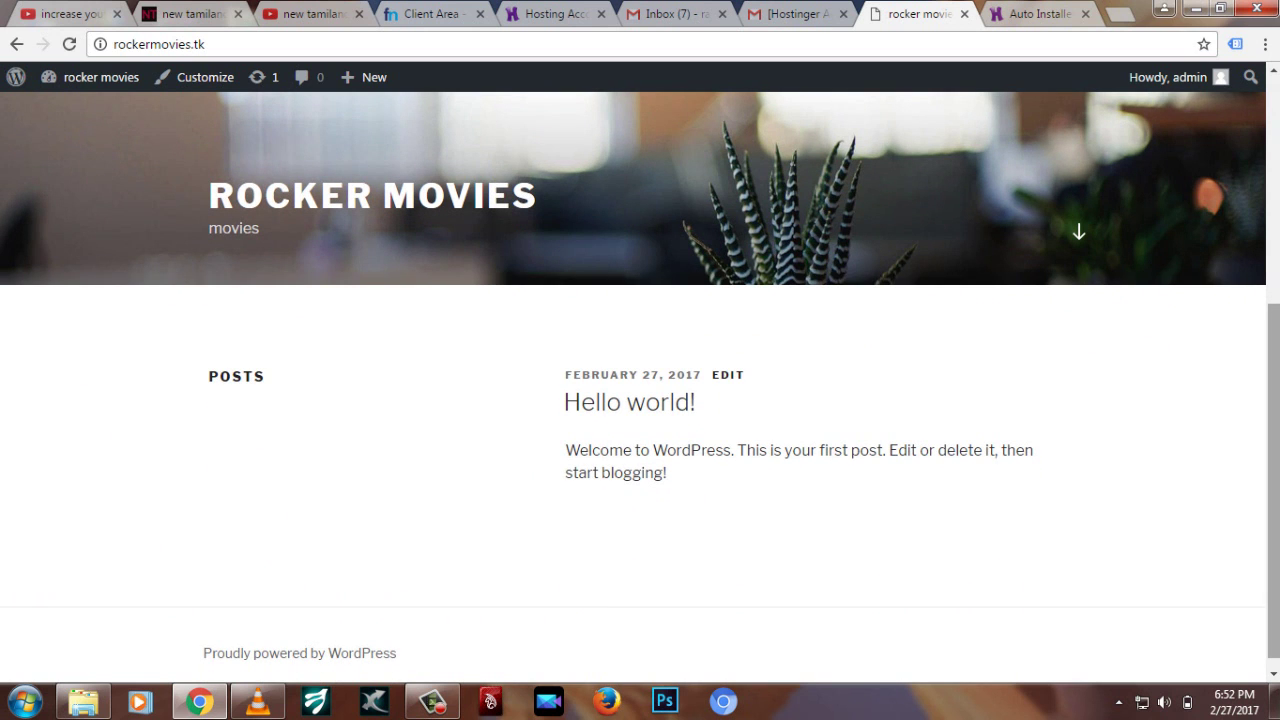
pyautogui.scroll(4, 640, 400)
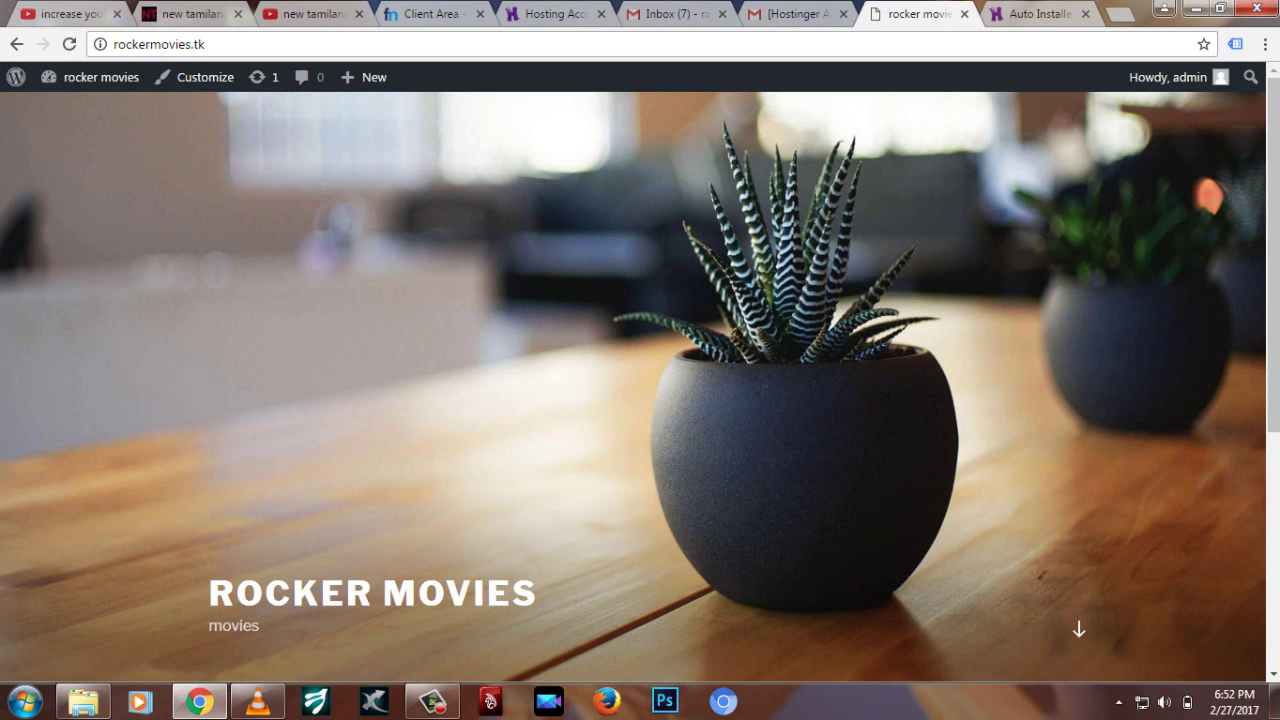
pyautogui.click(100, 77)
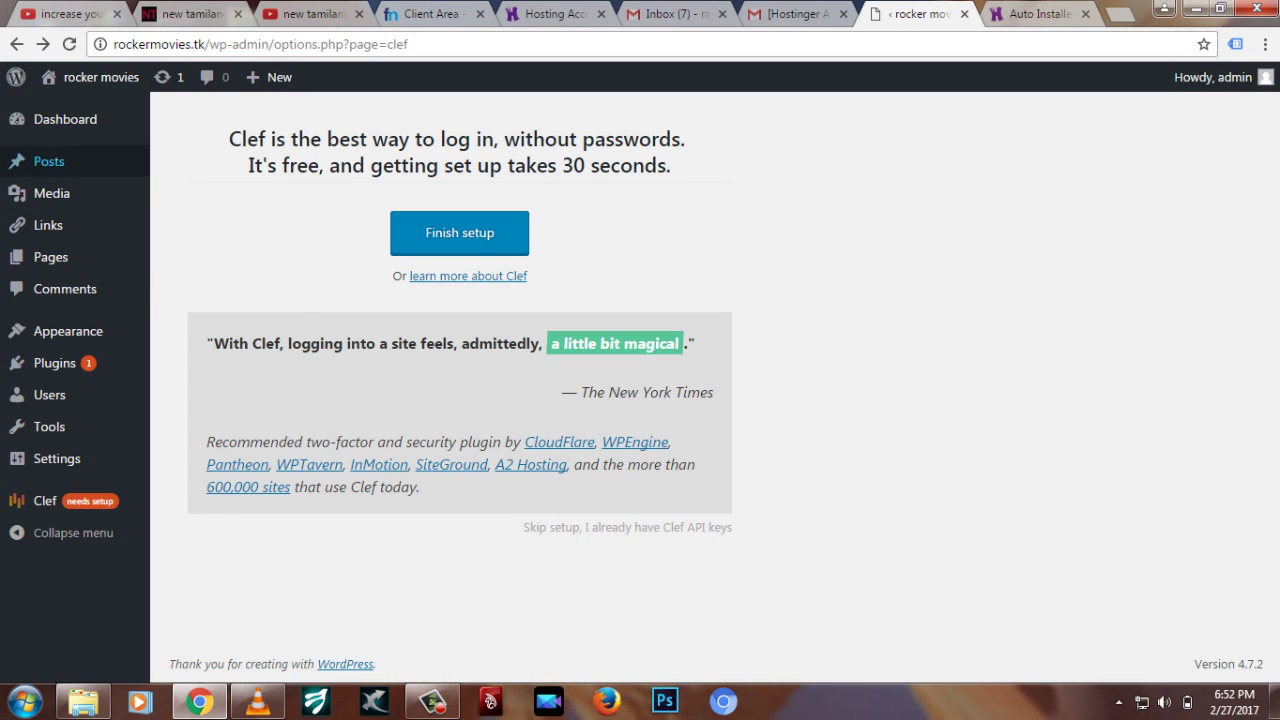
# - Go to the site's installed themes and start adding a new theme
pyautogui.moveTo(60, 331)
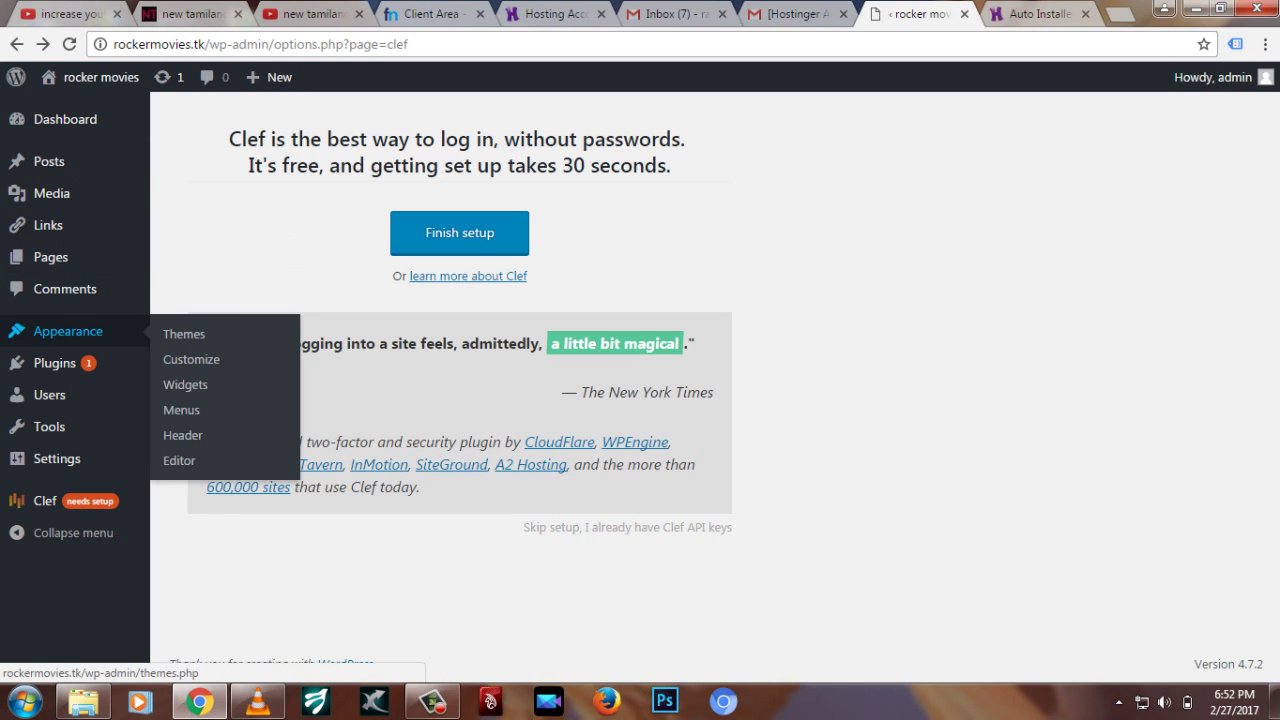
pyautogui.click(184, 334)
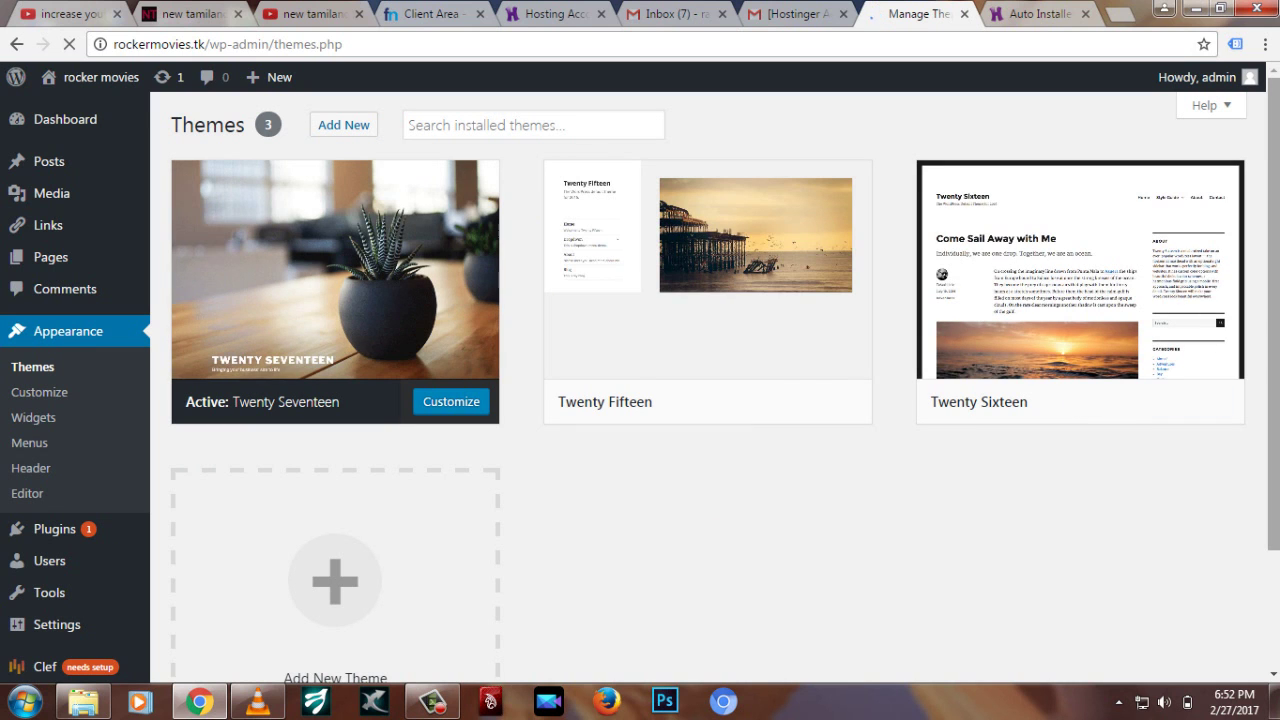
pyautogui.click(335, 578)
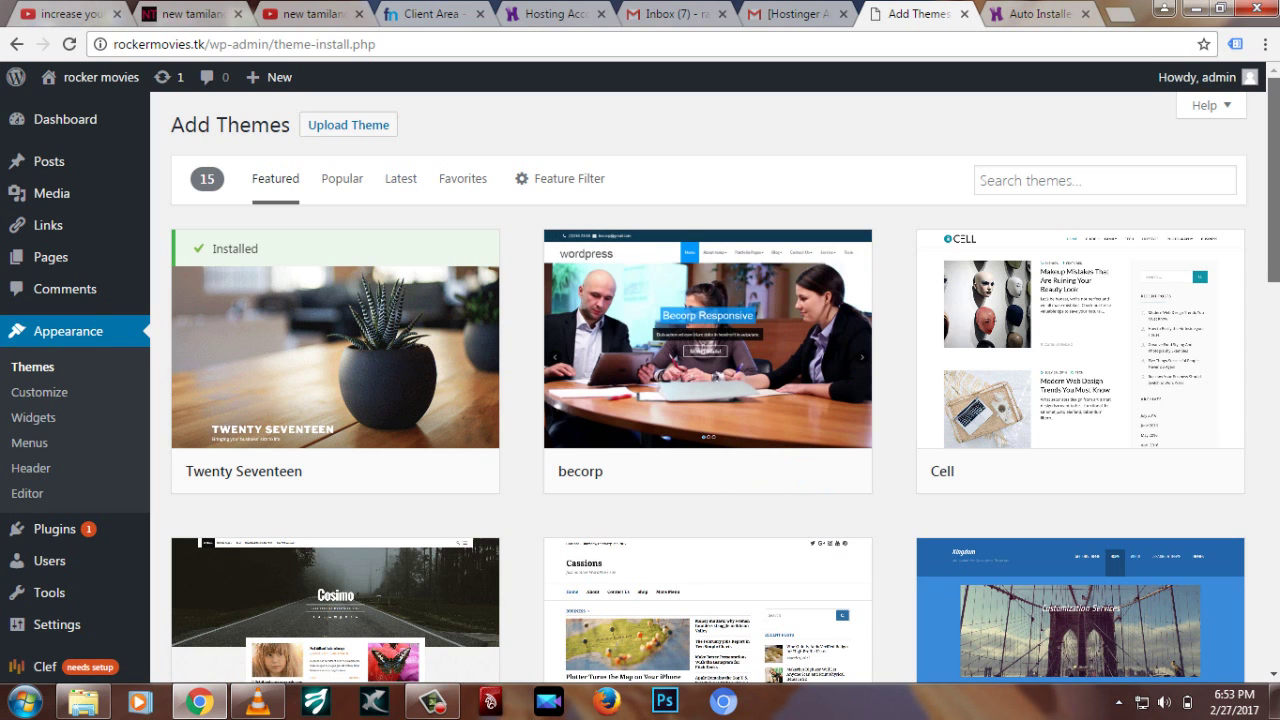
# - Browse the Featured themes to examine the available designs
pyautogui.scroll(-5, 708, 389)
pyautogui.scroll(2, 708, 389)
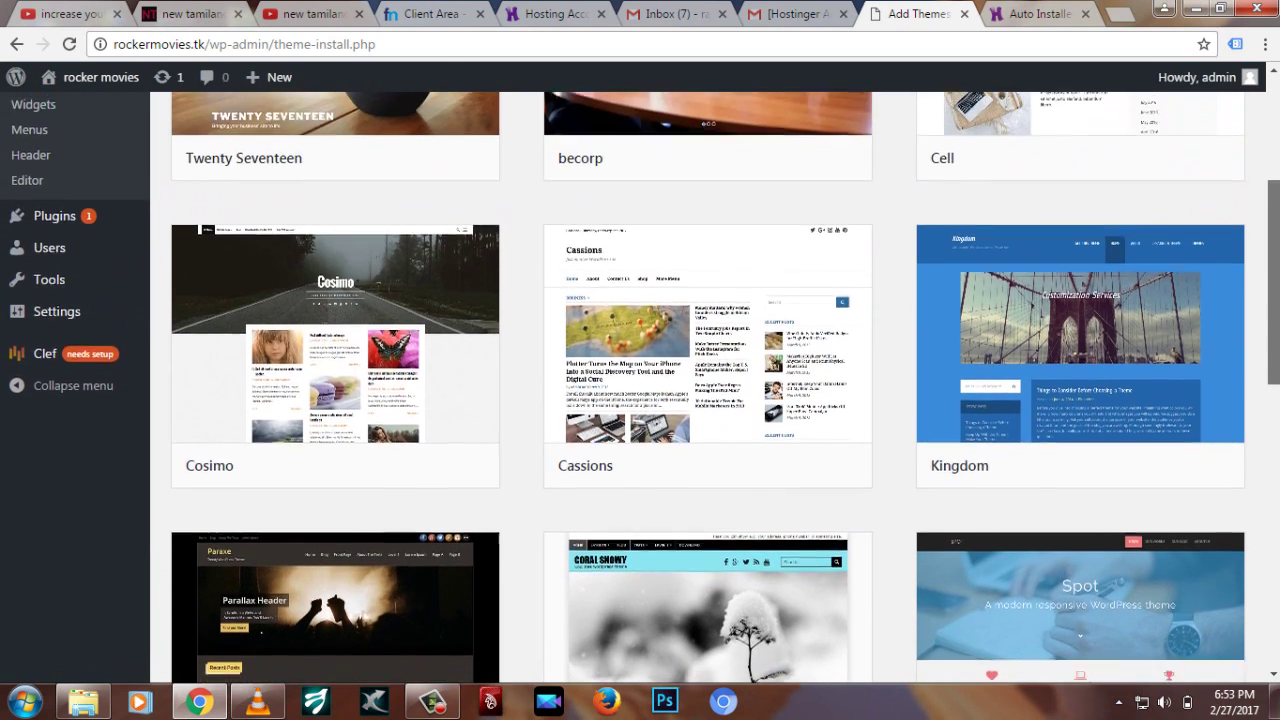
pyautogui.scroll(-3, 708, 389)
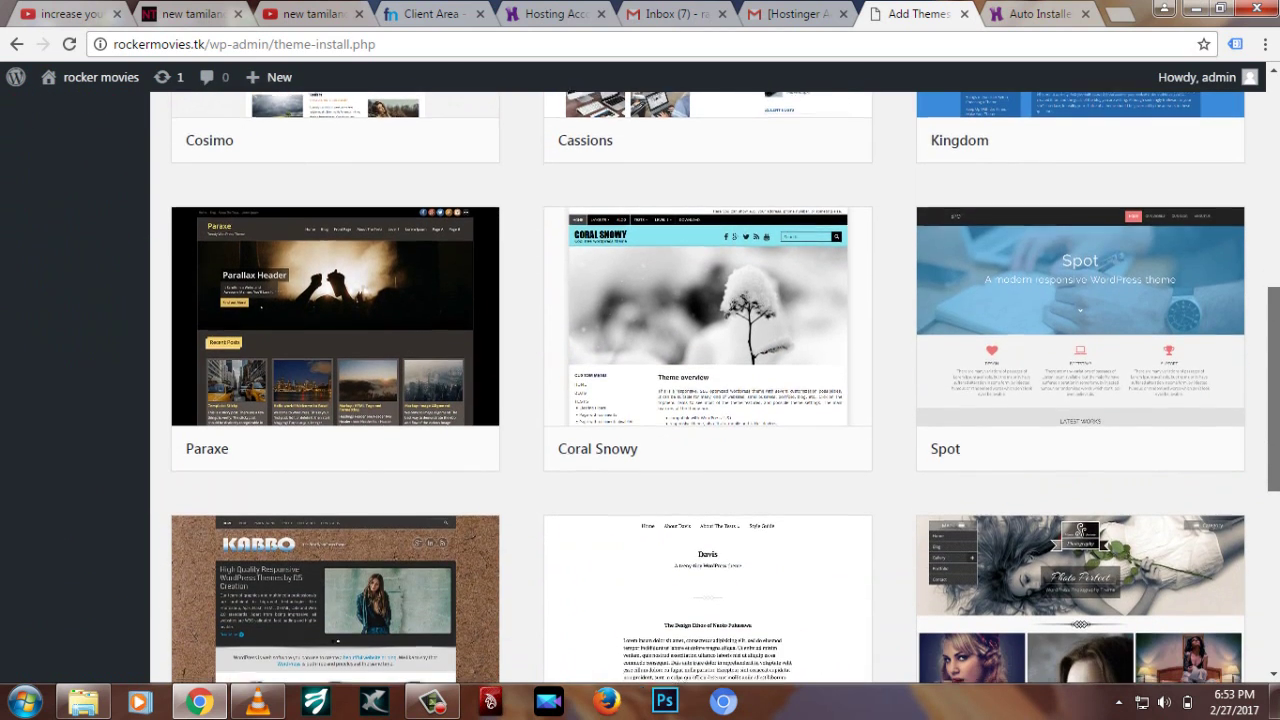
pyautogui.scroll(-2, 708, 389)
pyautogui.scroll(-1, 708, 389)
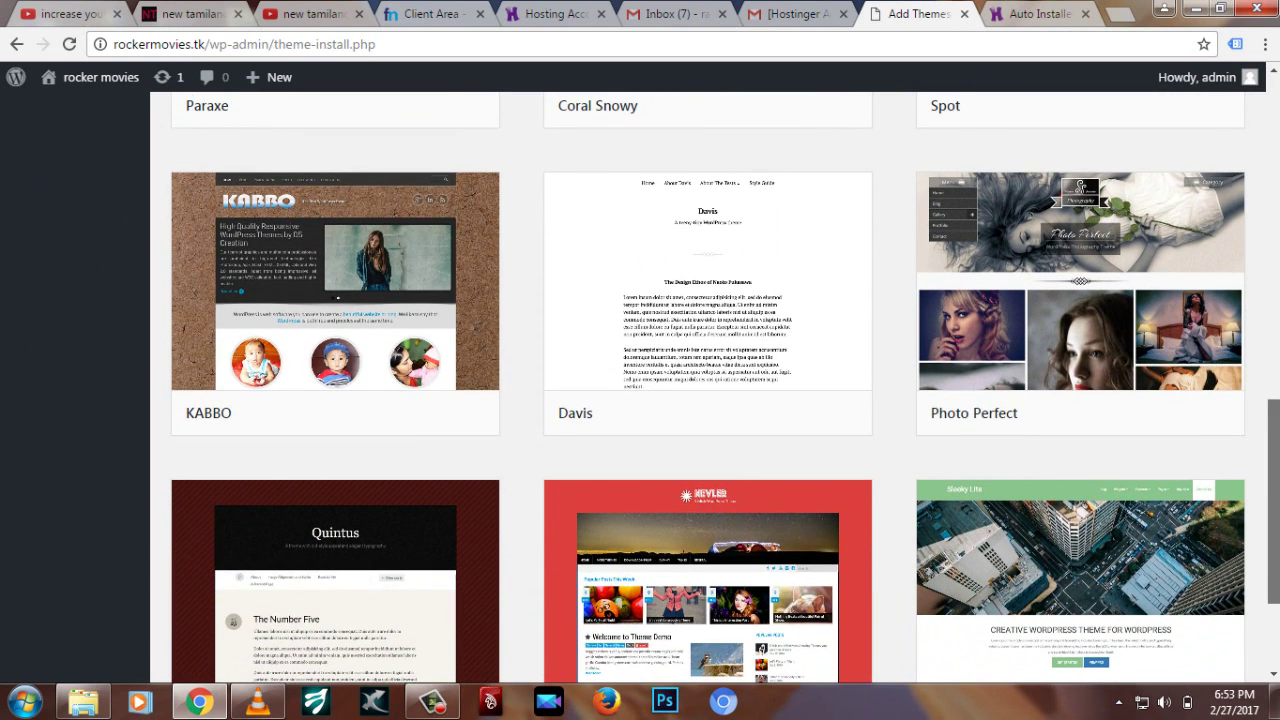
pyautogui.scroll(-2, 1273, 500)
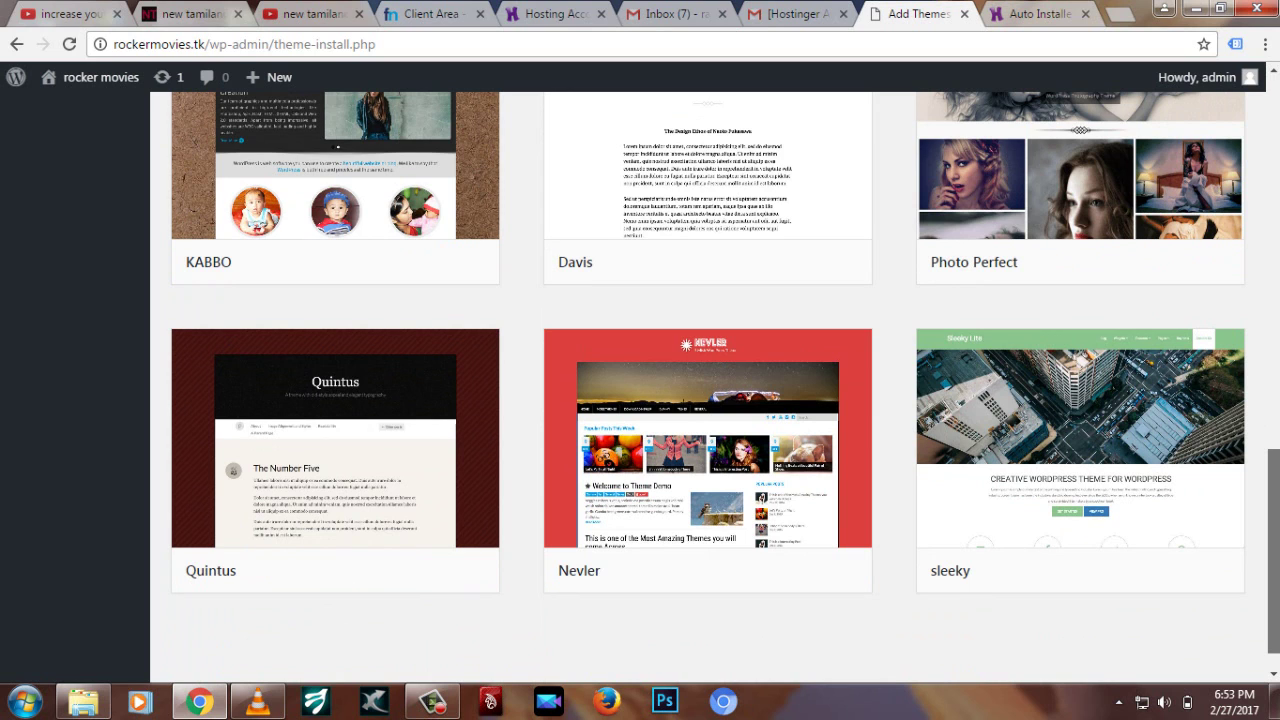
pyautogui.scroll(2, 1273, 550)
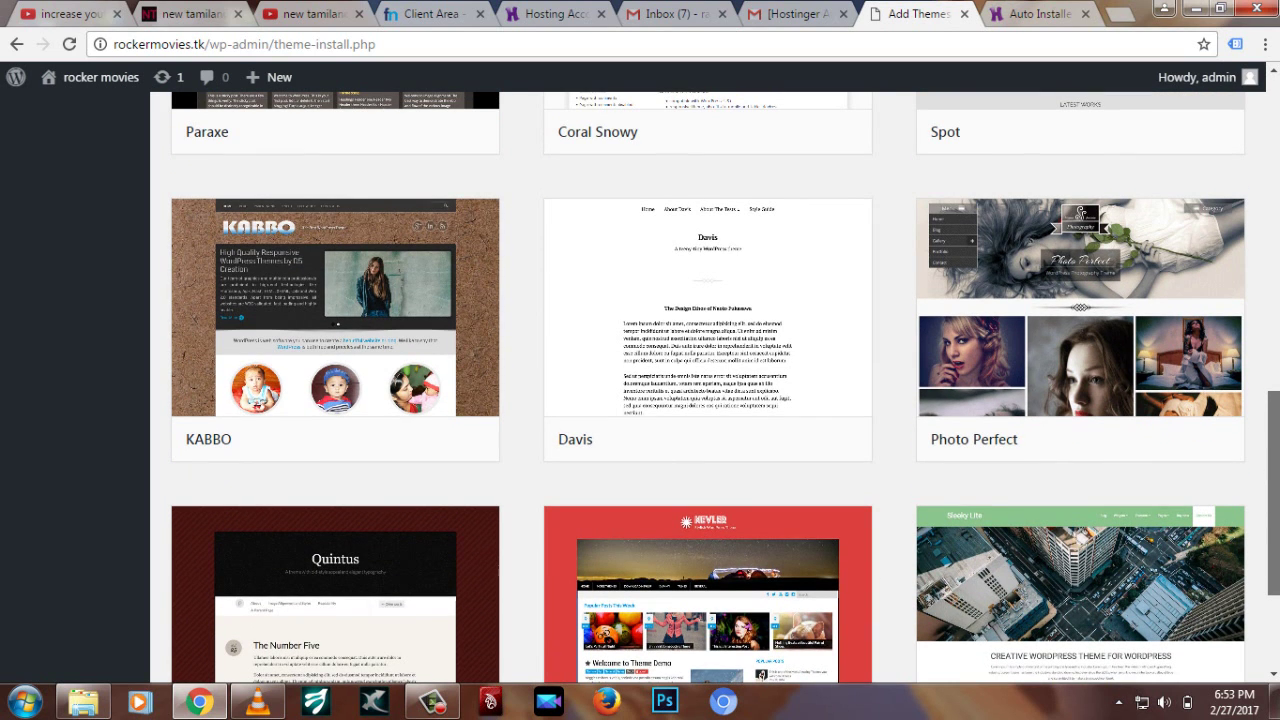
pyautogui.scroll(12, 1273, 450)
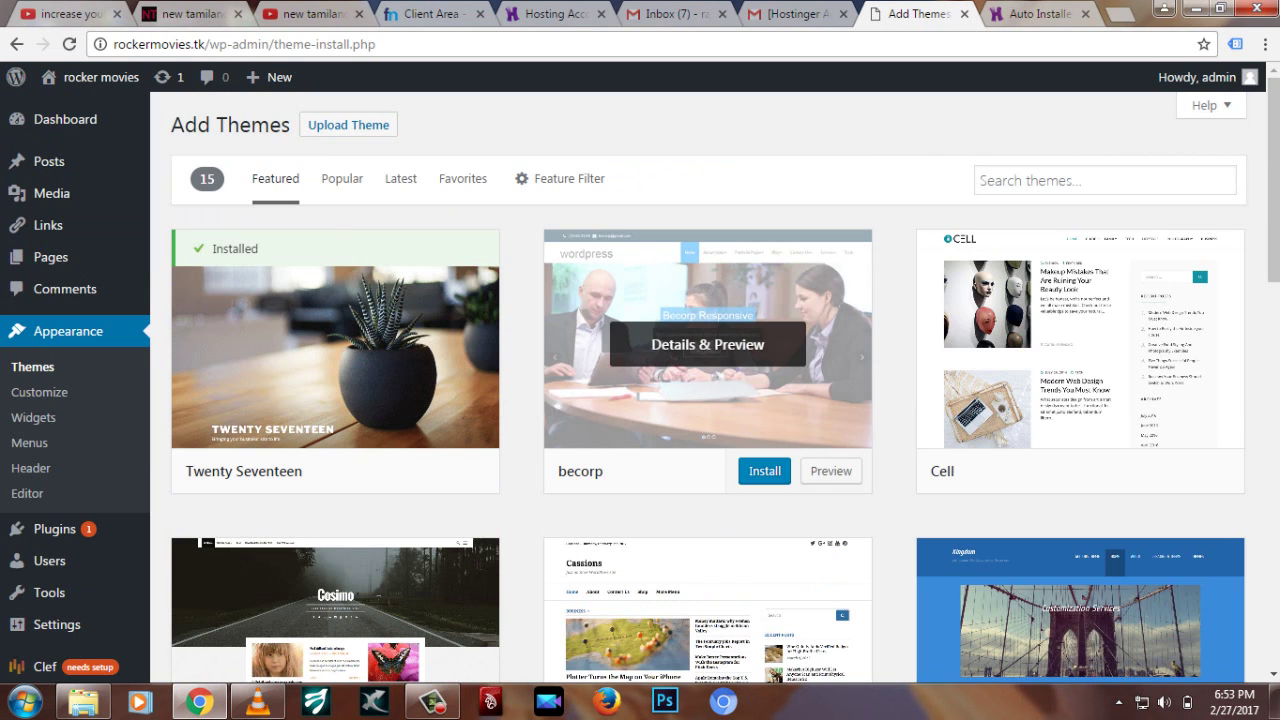
# - Preview the Basic theme from the Popular themes and install it
pyautogui.click(342, 178)
pyautogui.scroll(-5, 1057, 360)
pyautogui.click(1057, 360)
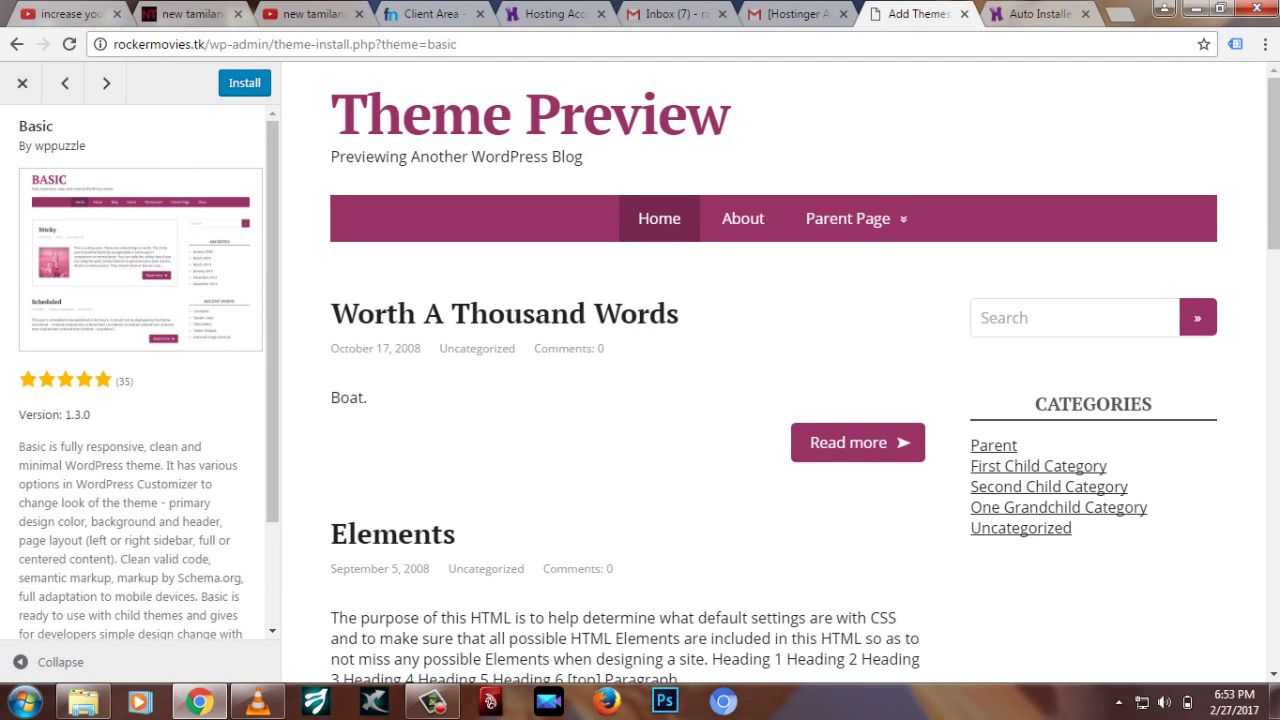
pyautogui.moveTo(1273, 160)
pyautogui.mouseDown()
pyautogui.moveTo(1273, 392)
pyautogui.moveTo(1273, 164)
pyautogui.mouseUp()
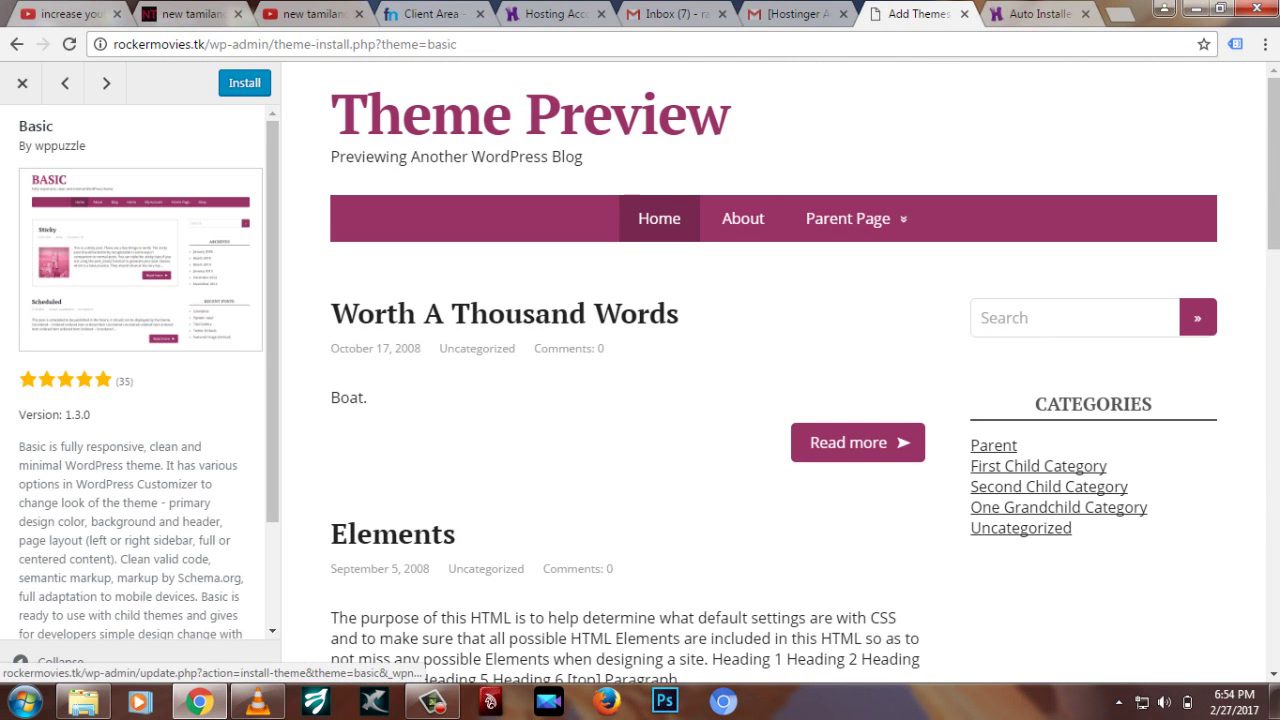
pyautogui.click(245, 83)
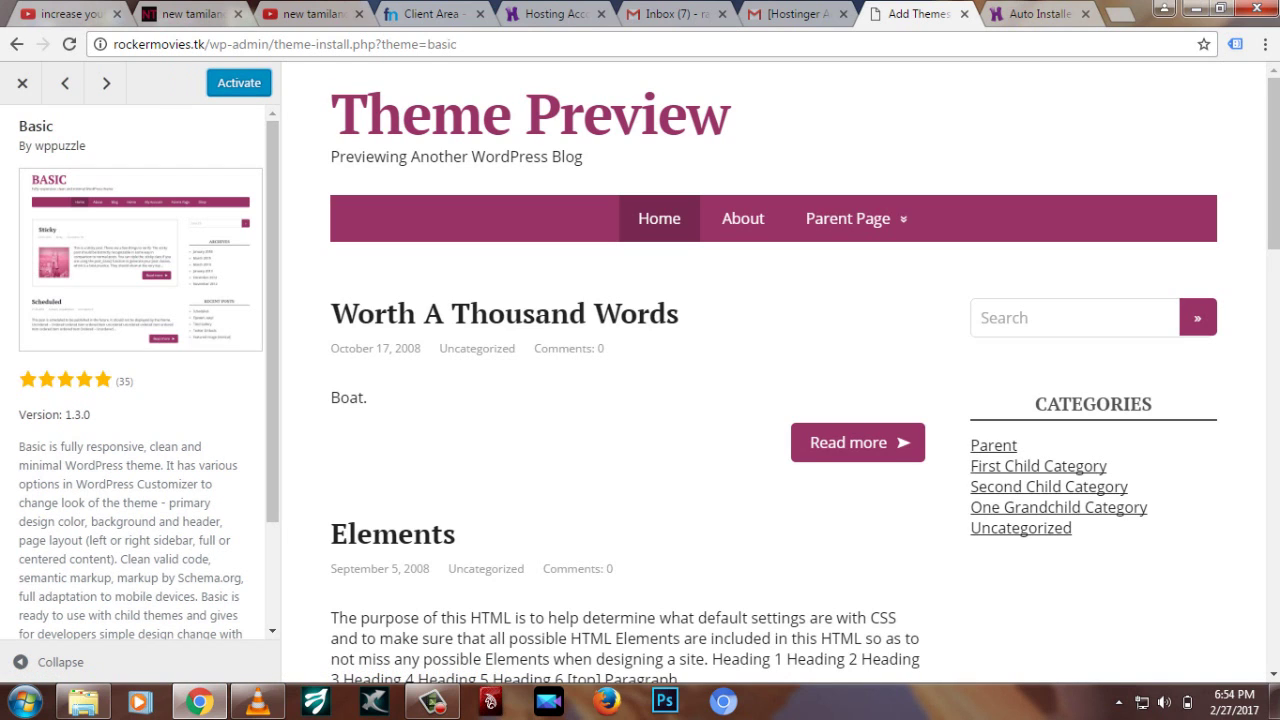
# - Activate the installed Basic theme, going back to its theme listing to retry the activation
pyautogui.click(239, 83)
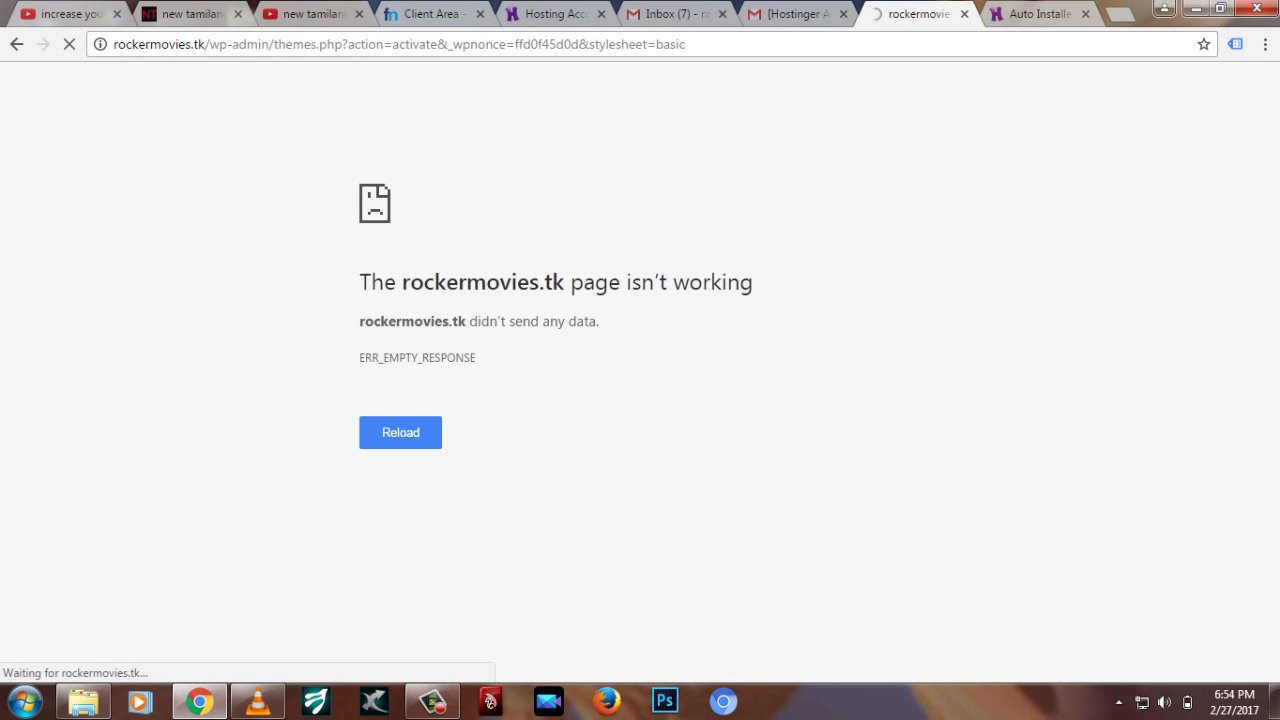
pyautogui.click(16, 44)
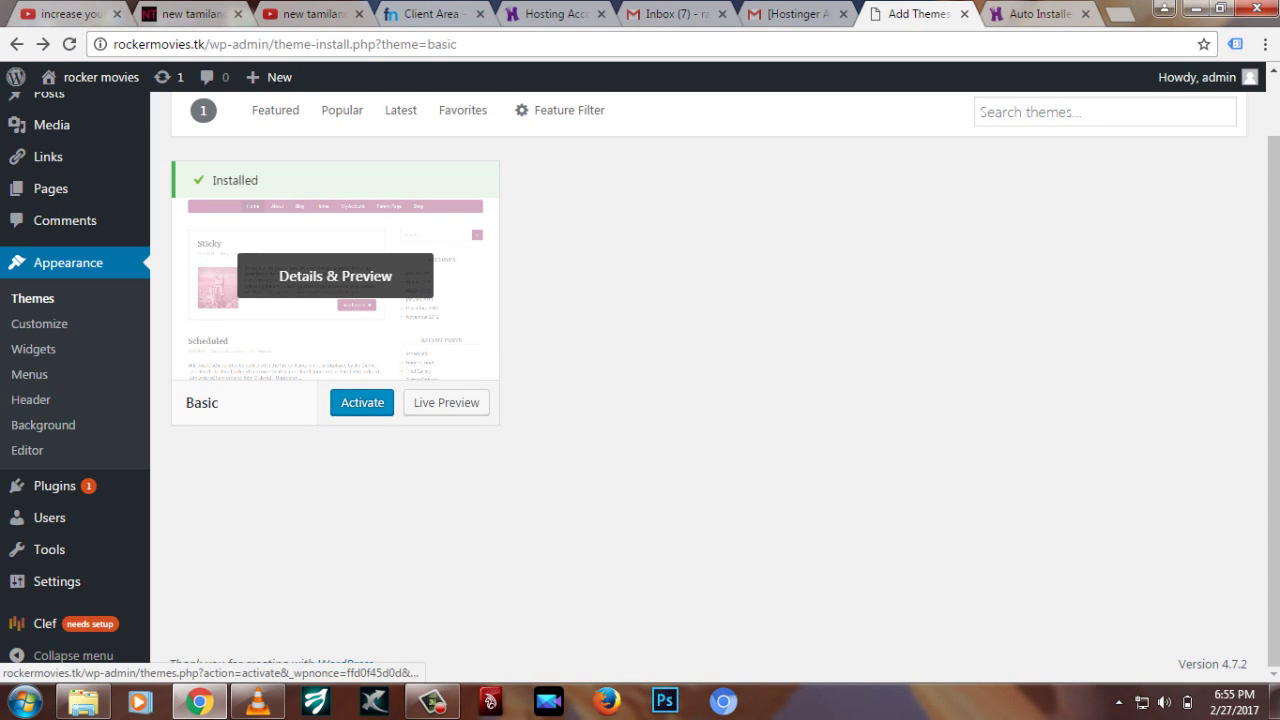
pyautogui.click(362, 402)
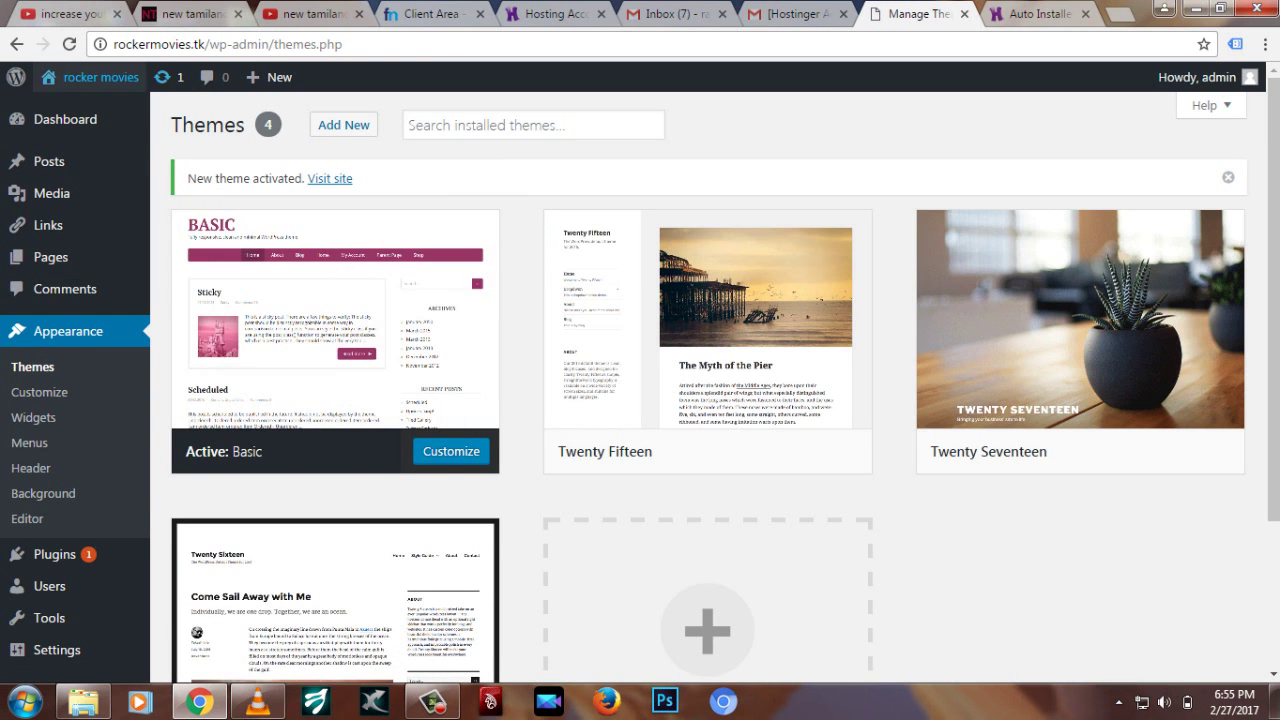
# - Open the live site in a new browser tab, review the Basic theme's layout down to the footer and highlight the site address
pyautogui.moveTo(100, 77)
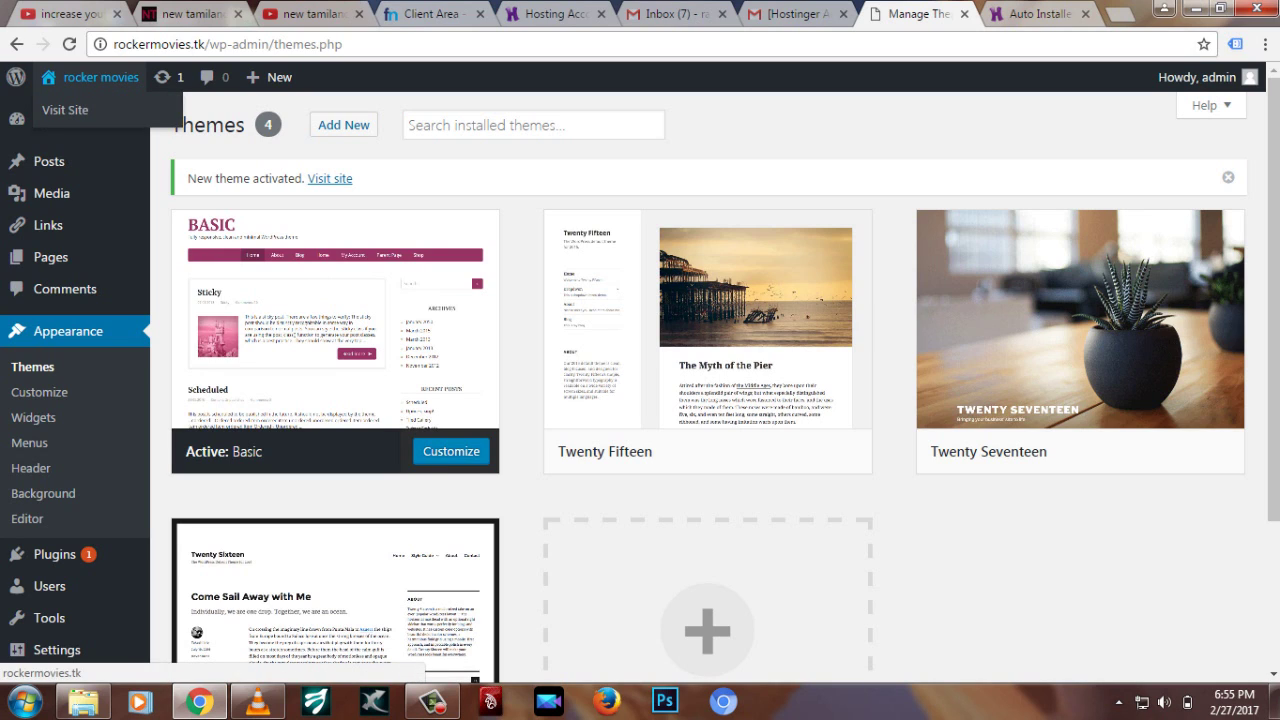
pyautogui.rightClick(73, 108)
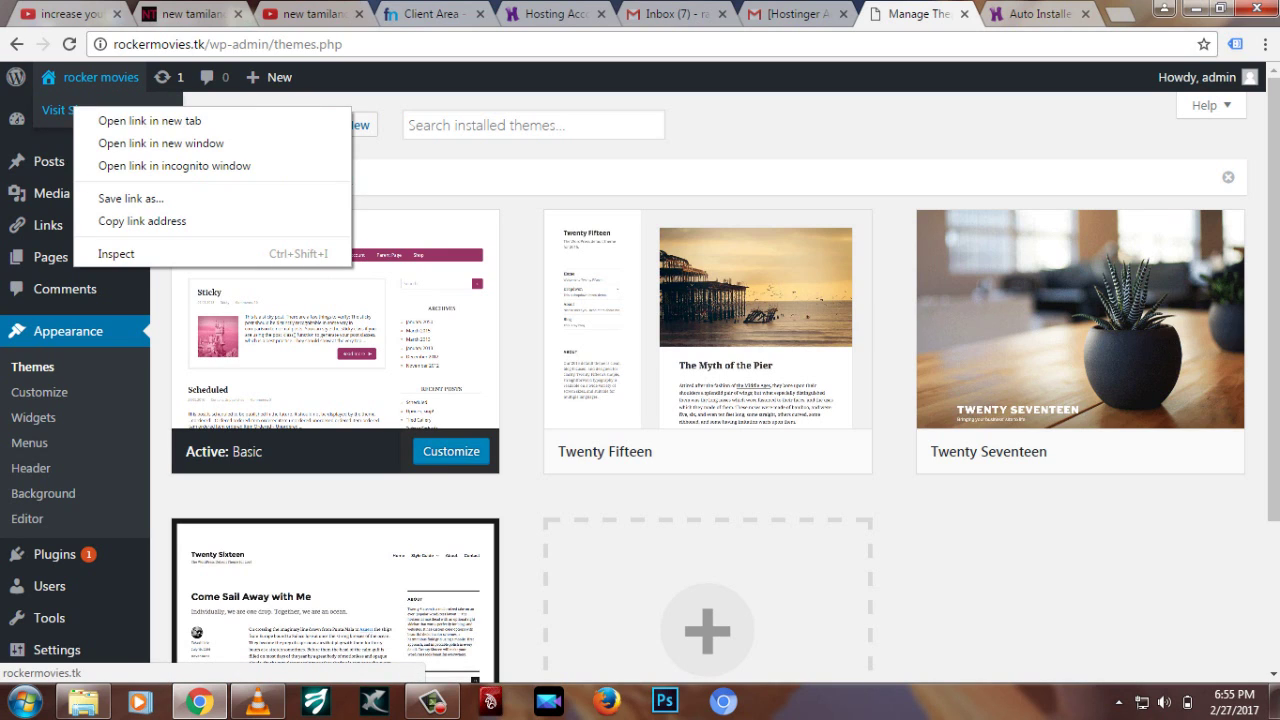
pyautogui.click(150, 120)
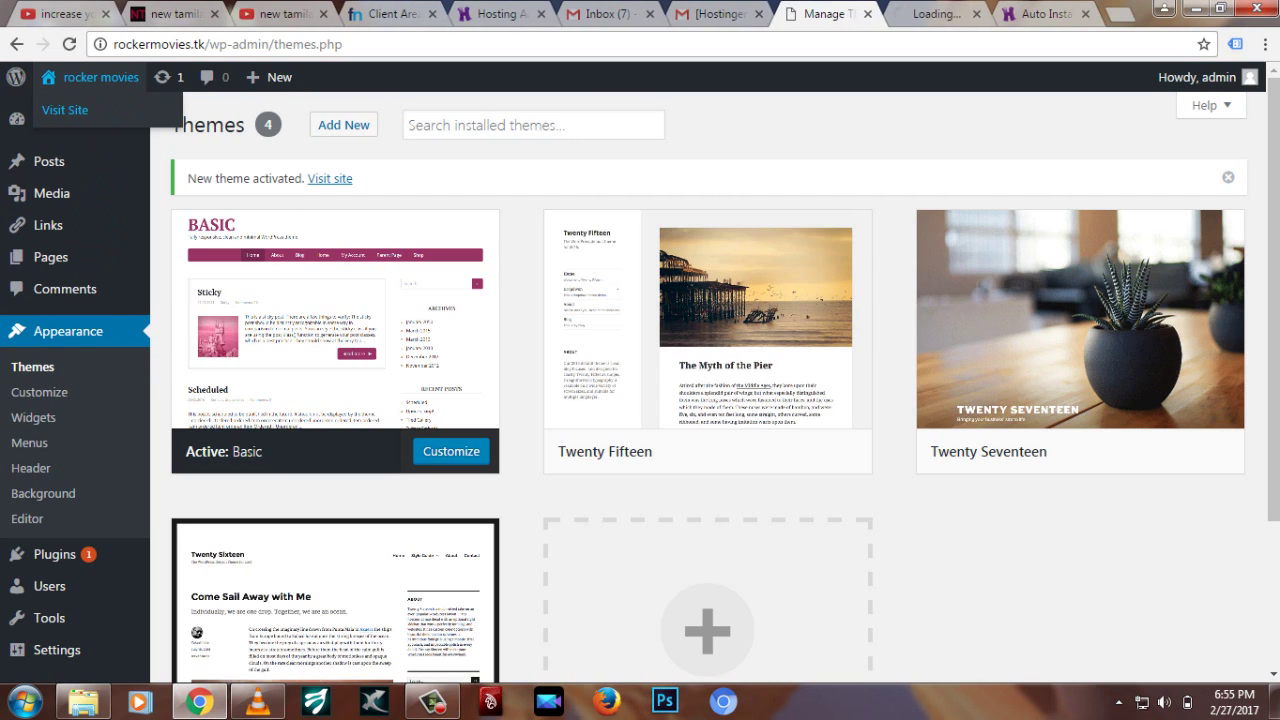
pyautogui.hotkey('ctrl', 'Tab')
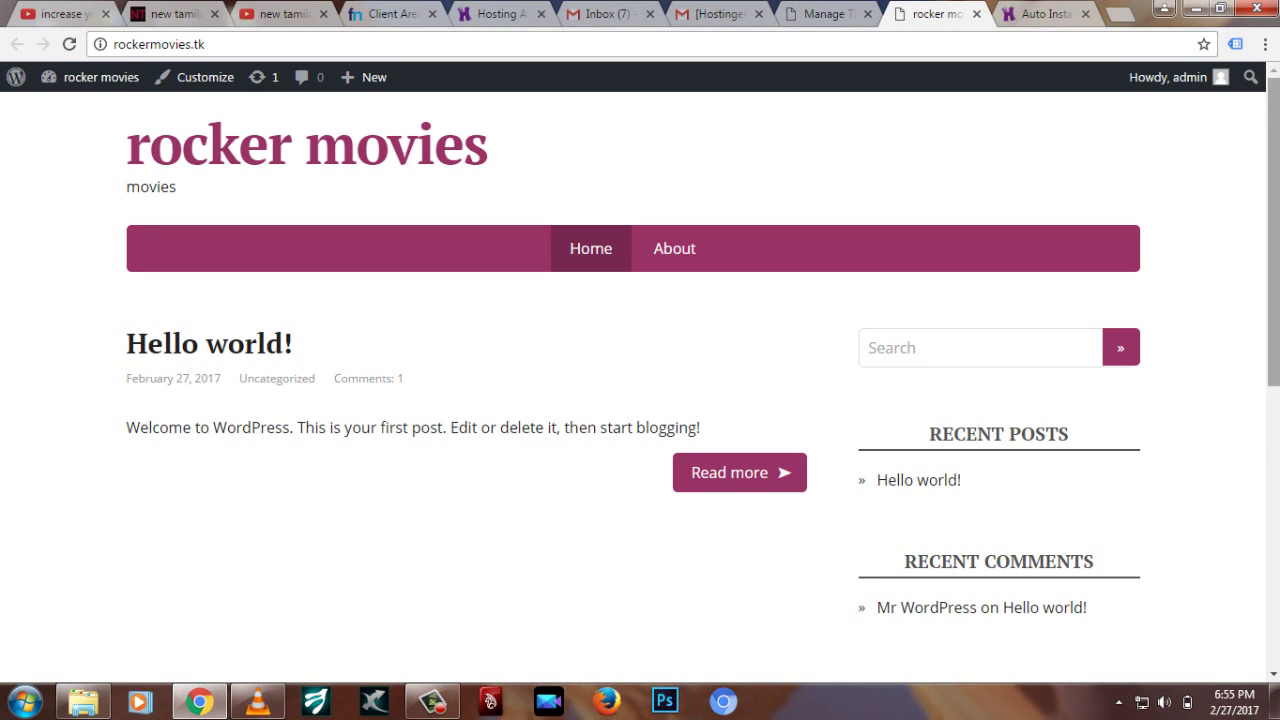
pyautogui.scroll(-5, 640, 380)
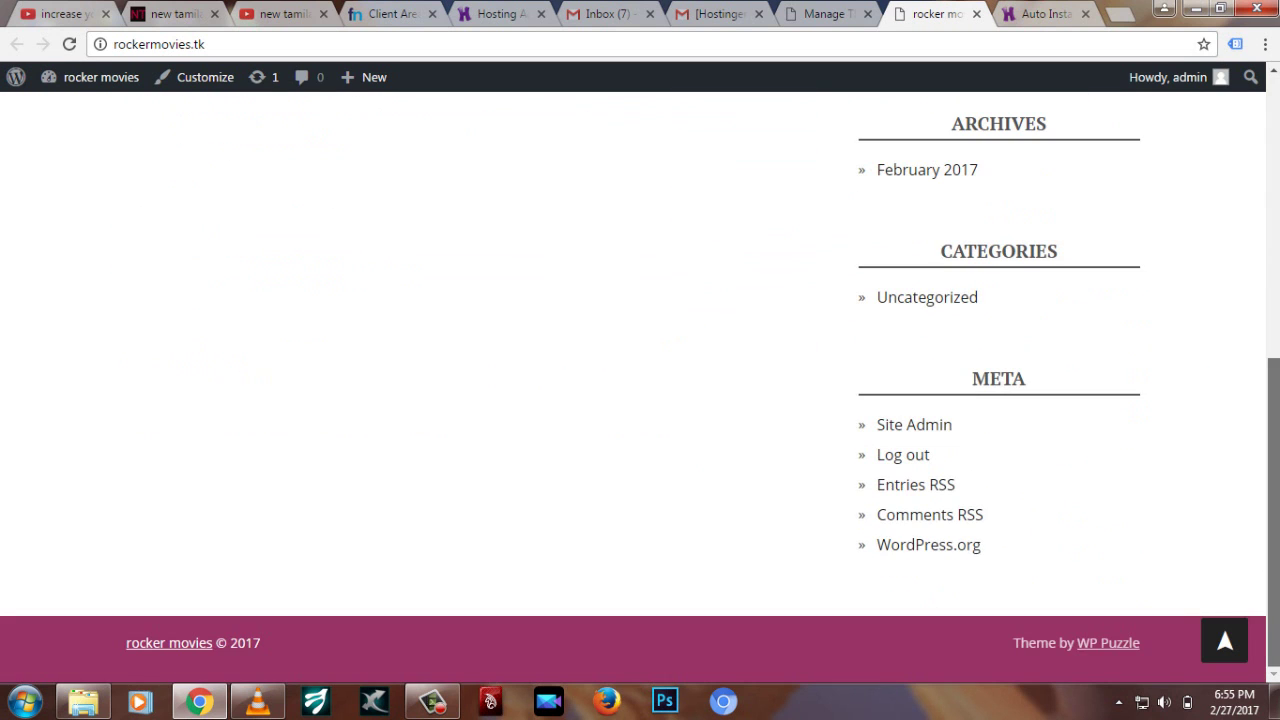
pyautogui.scroll(5, 640, 380)
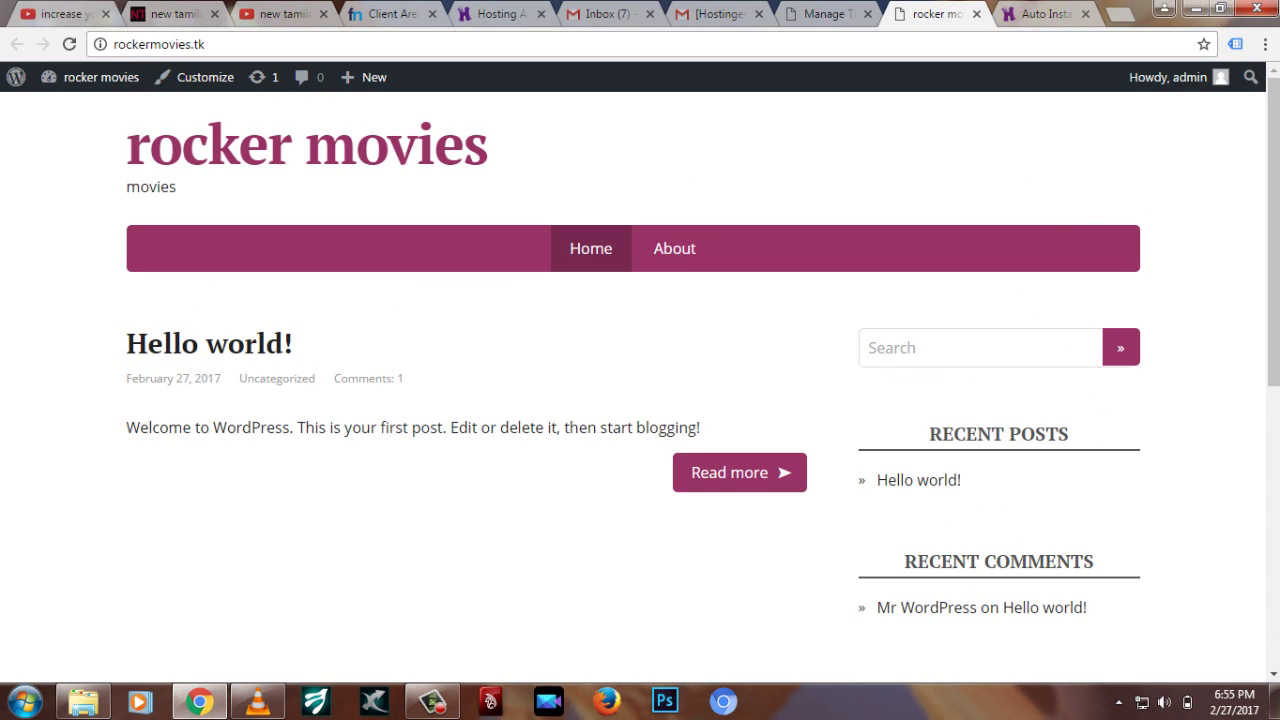
pyautogui.moveTo(206, 44); pyautogui.dragTo(112, 44)
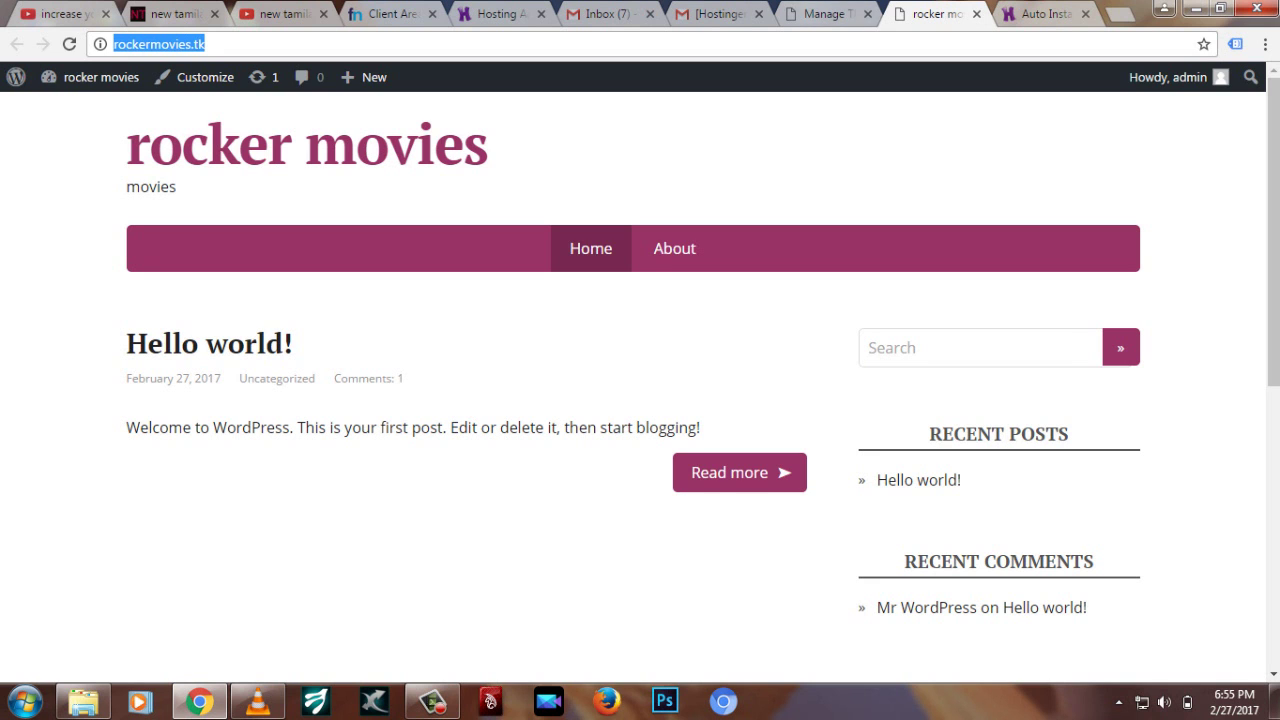
# - Return to the WordPress Themes page and look over the installed themes
pyautogui.click(825, 14)
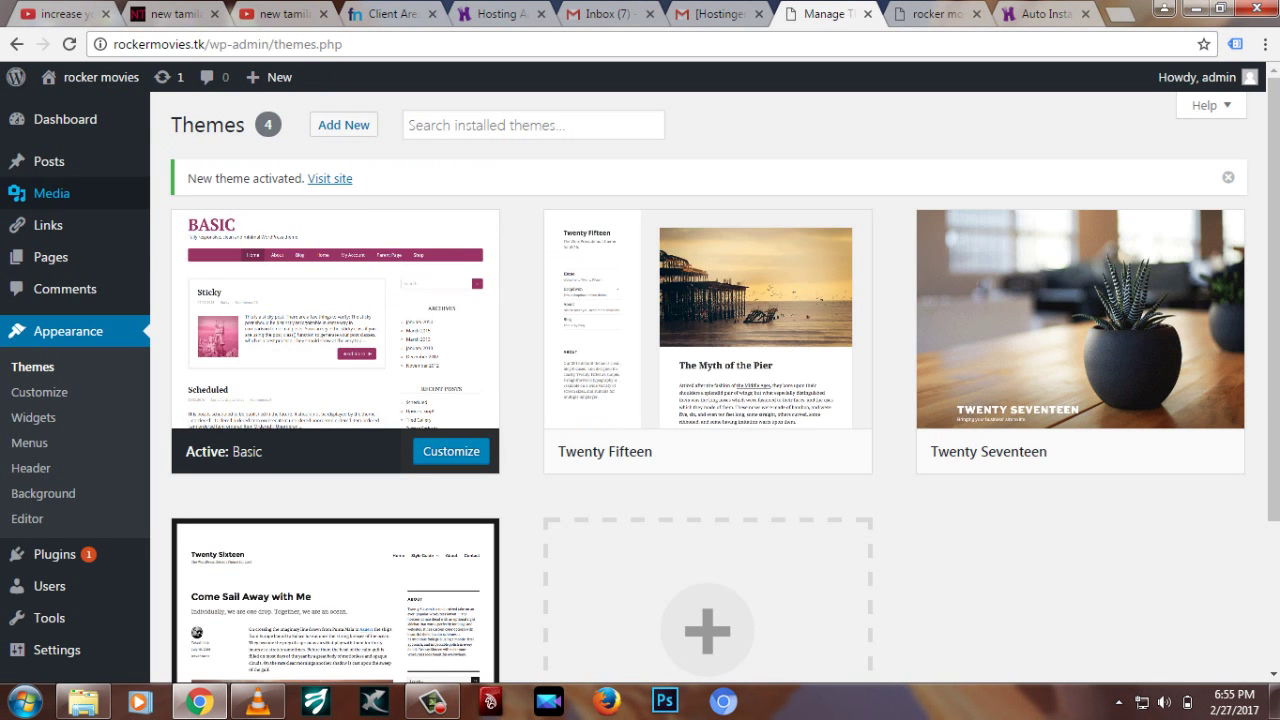
pyautogui.moveTo(50, 161)
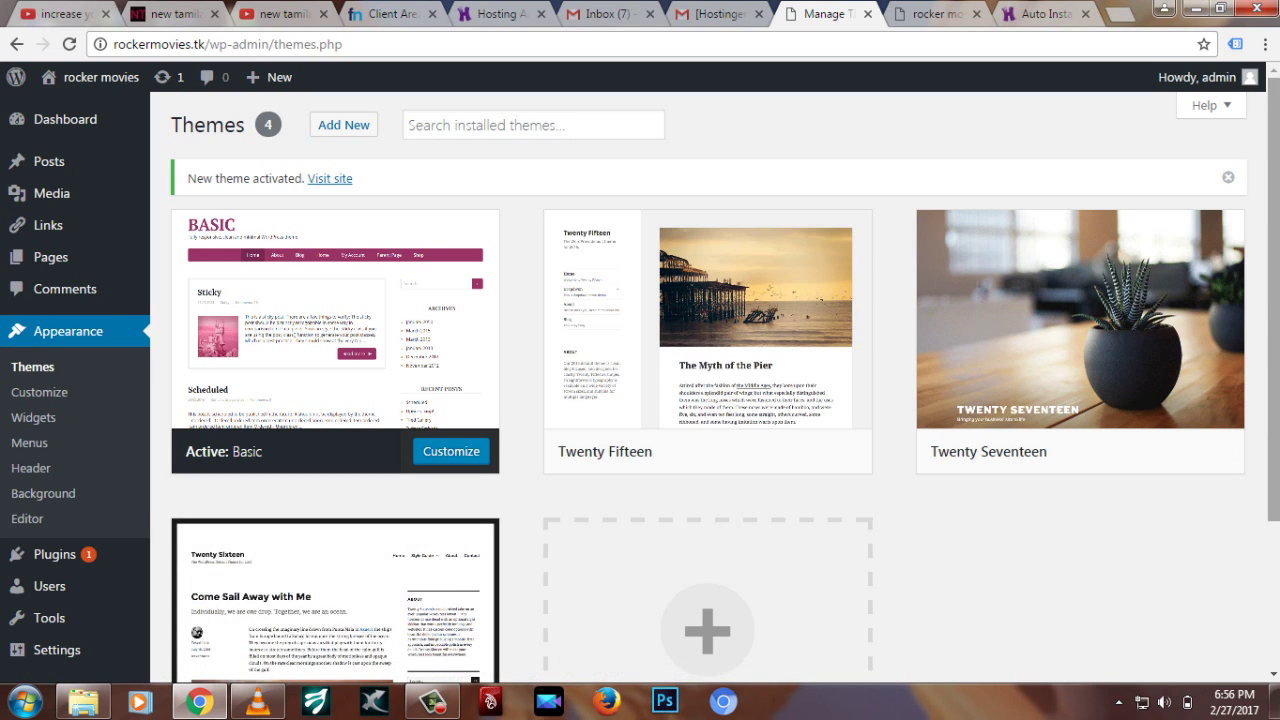
pyautogui.scroll(-1, 640, 382)
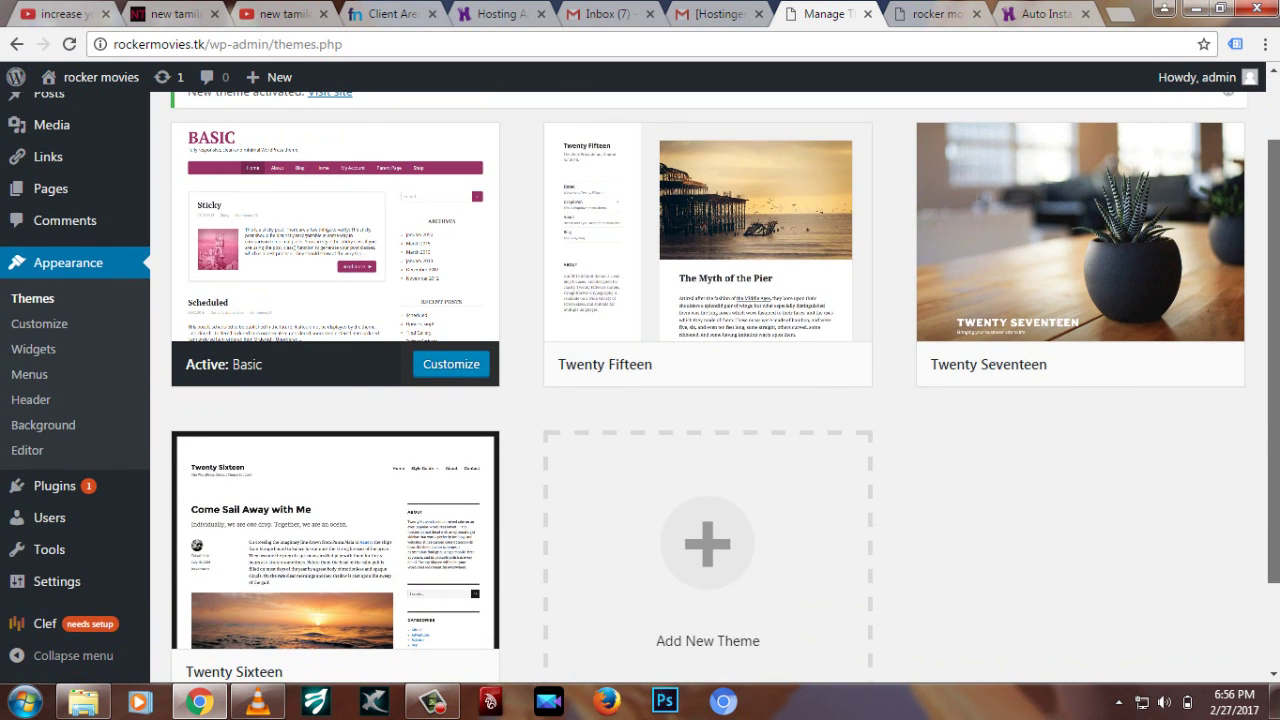
pyautogui.scroll(1, 640, 382)
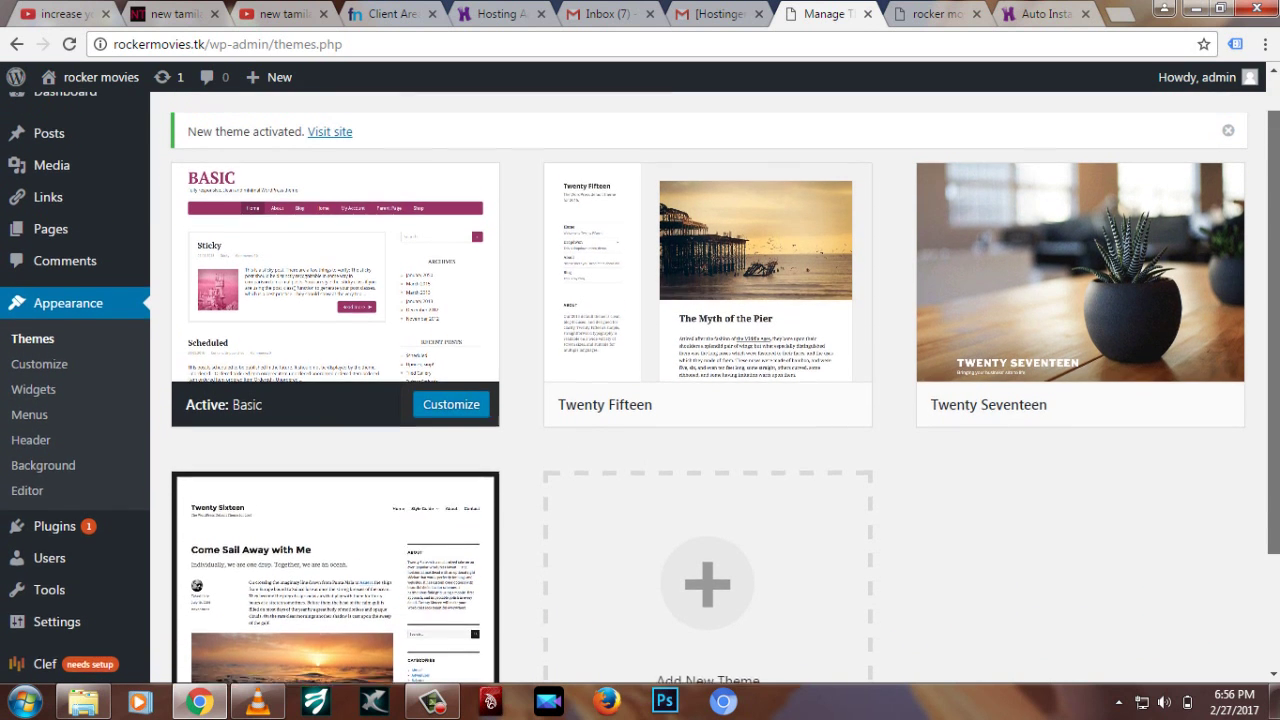